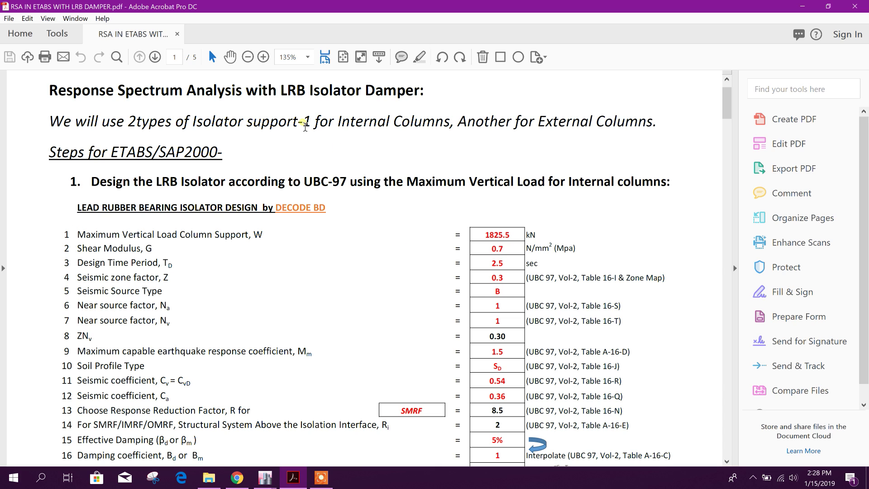
Highlight the LRB Isolator title and UBC-97 step 1 heading, then hide the report to view ETABS reactions
left_click_drag(286, 98, 420, 95)
left_click(455, 103)
scroll(261, 181, "down", 1)
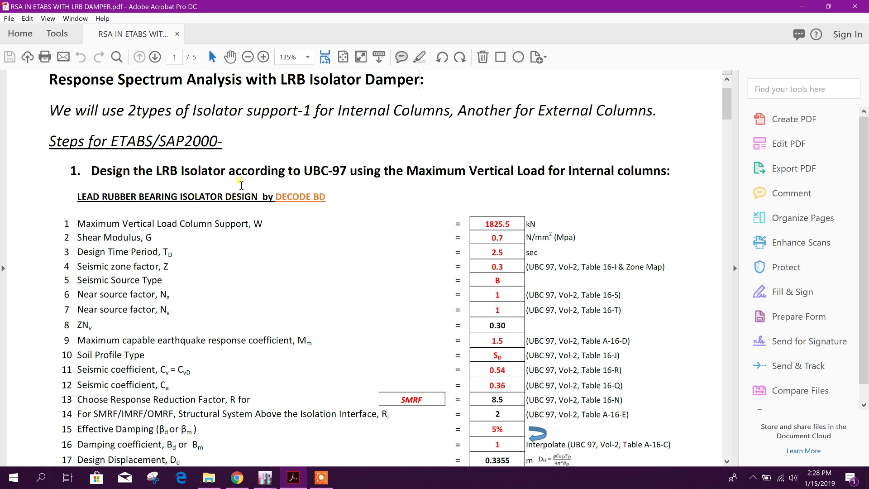
left_click_drag(304, 171, 383, 174)
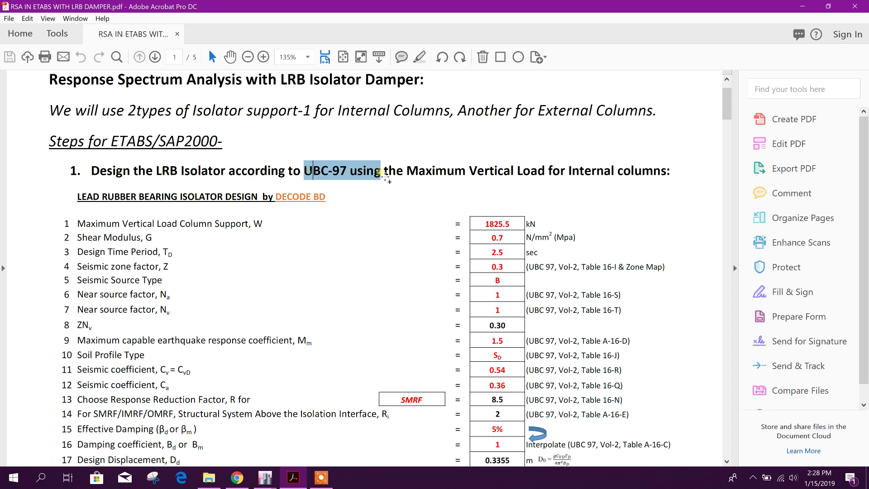
left_click(416, 187)
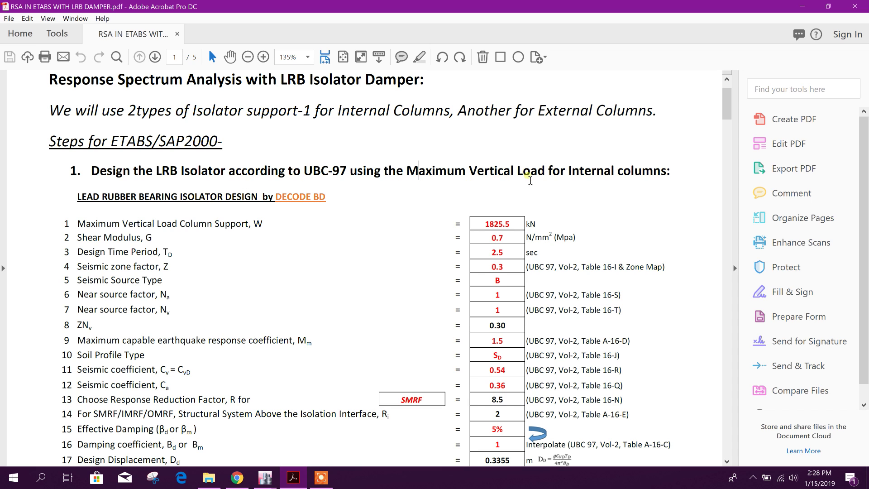
left_click(672, 181)
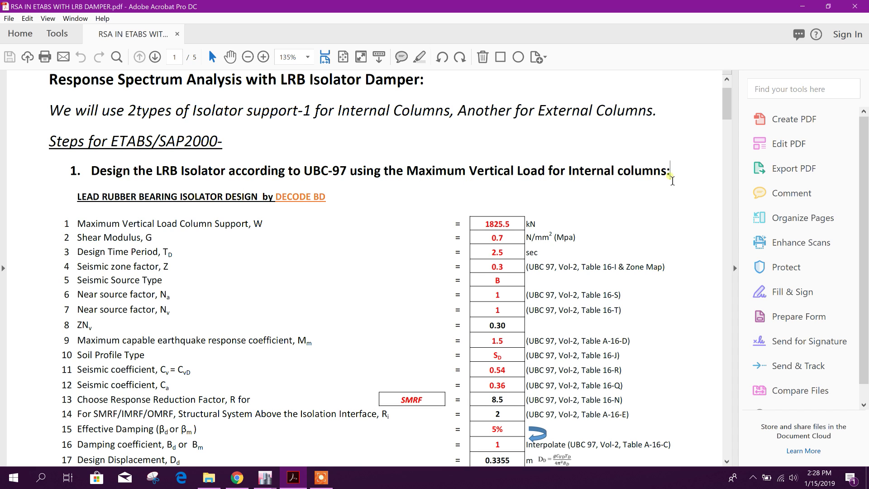
left_click(801, 6)
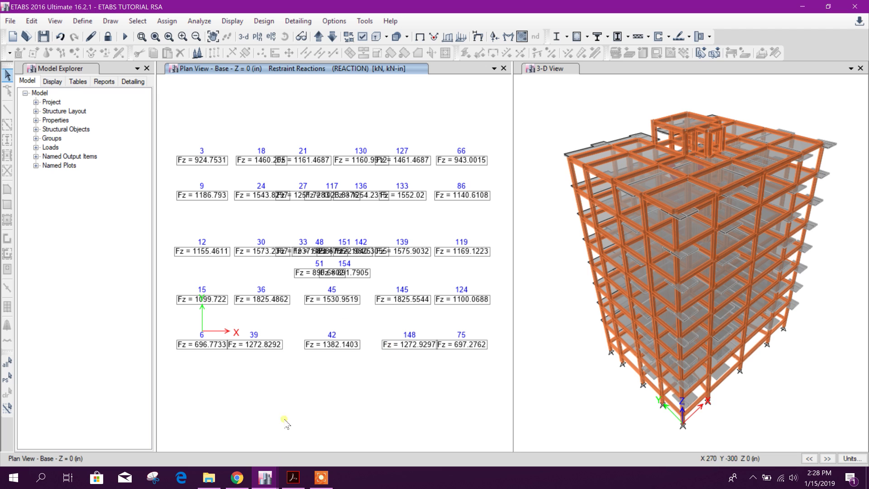
Back in the report, highlight the 1825.5 kN maximum vertical load and scroll on to page 2
left_click(294, 478)
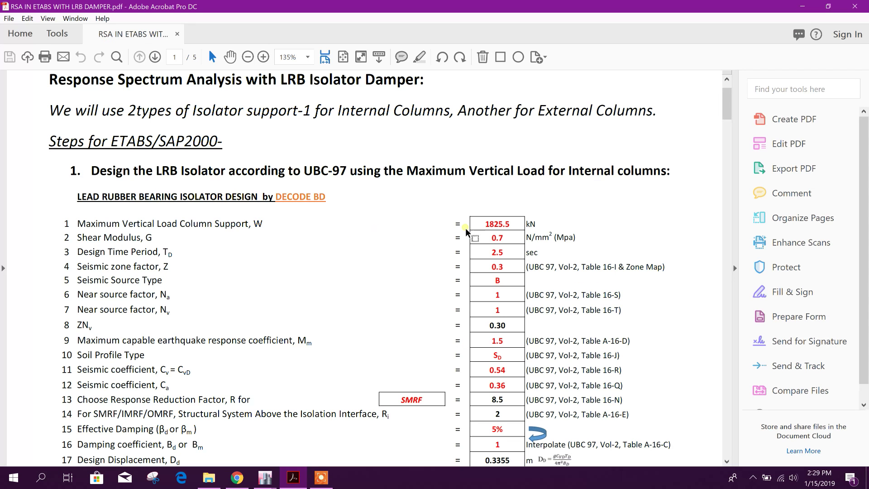
left_click_drag(483, 225, 532, 231)
left_click(432, 283)
scroll(431, 282, "down", 8)
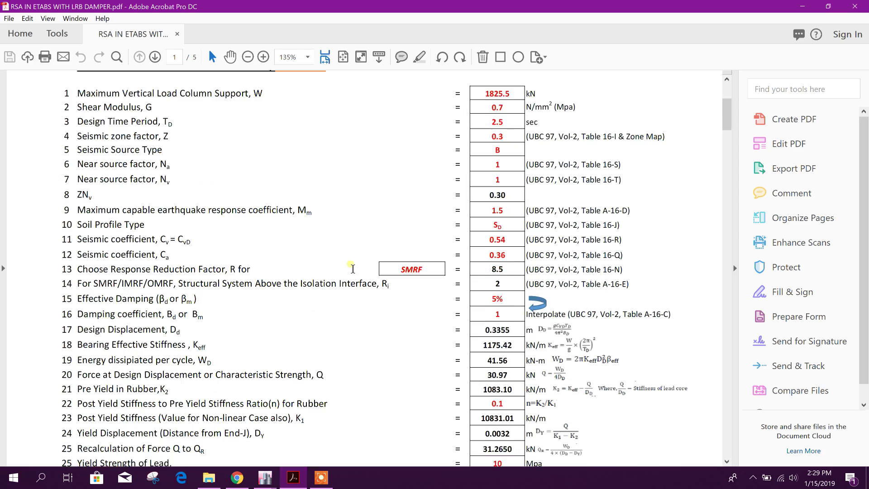
scroll(353, 268, "up", 4)
scroll(351, 268, "down", 10)
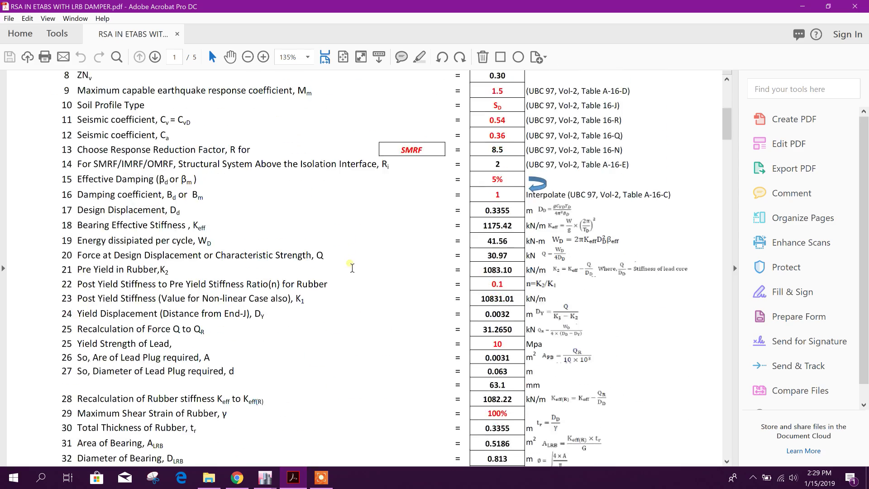
scroll(351, 267, "up", 3)
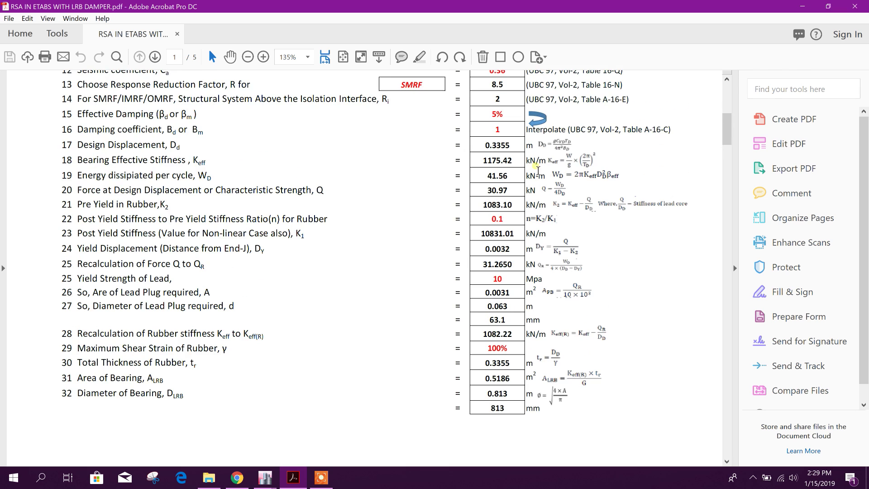
scroll(548, 234, "down", 2)
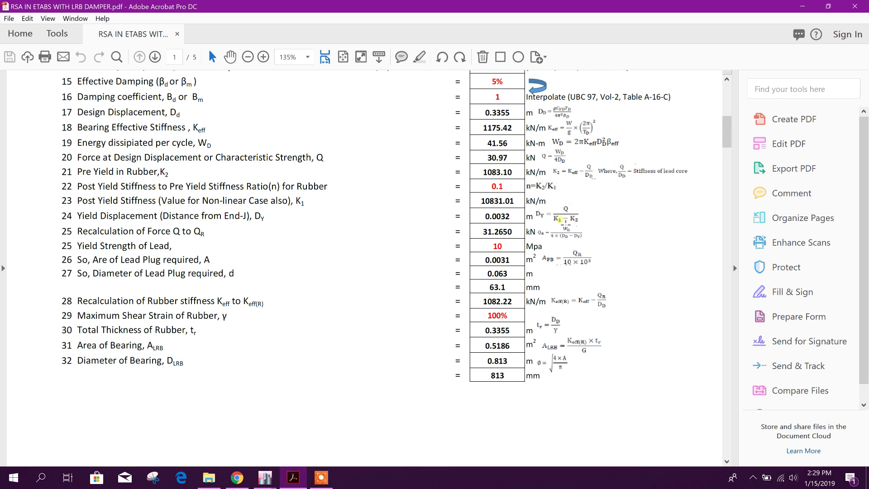
scroll(566, 249, "down", 8)
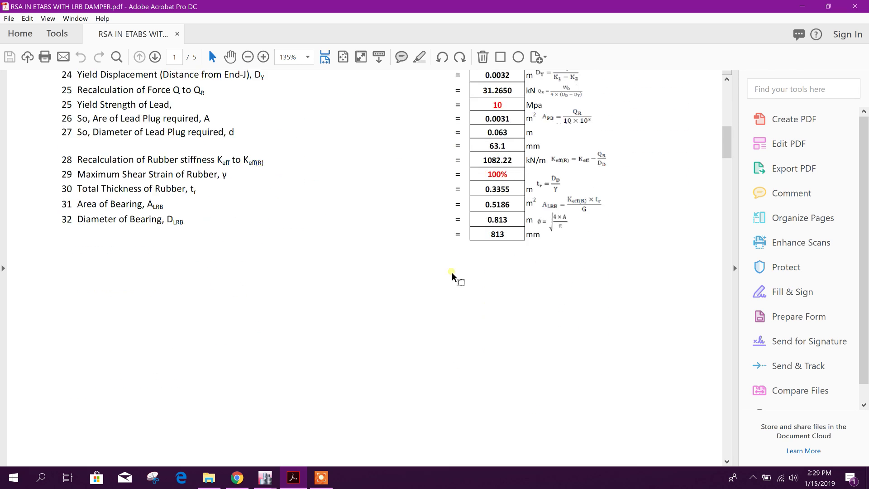
scroll(452, 273, "down", 20)
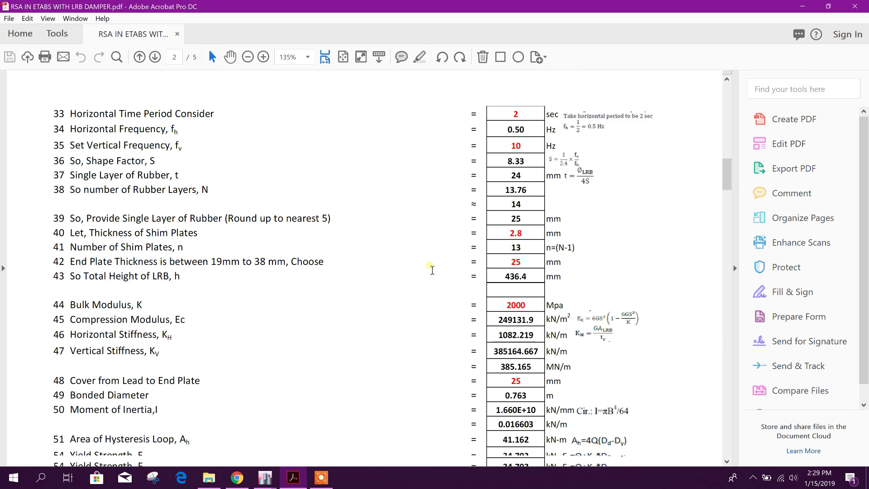
scroll(432, 270, "down", 20)
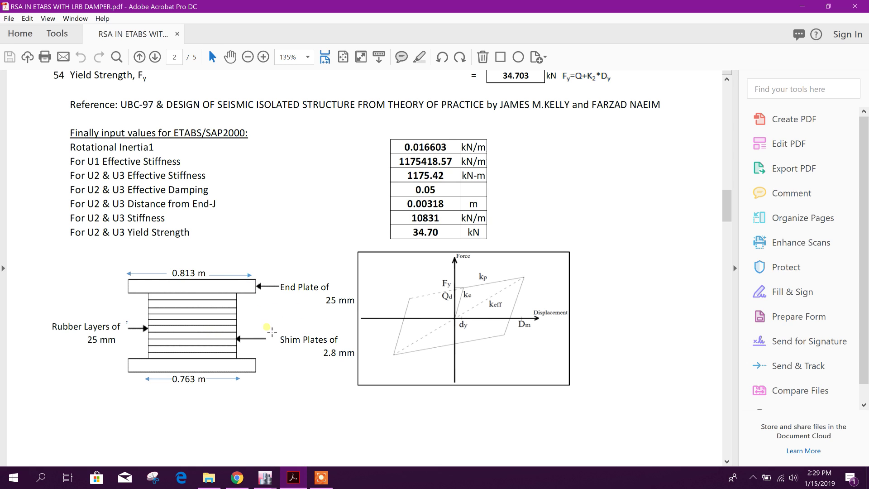
scroll(526, 335, "up", 3)
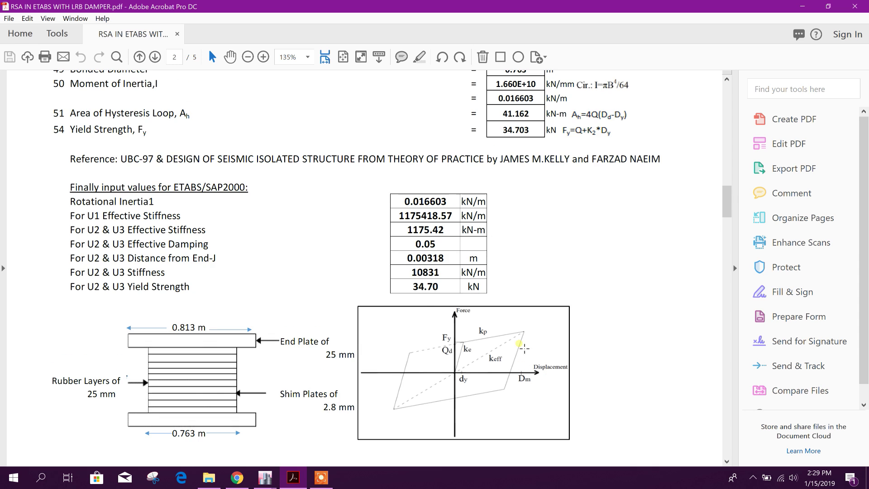
Highlight the 'Finally input values for ETABS/SAP2000' rows, from Rotational Inertia1 down to Yield Strength
left_click_drag(72, 190, 249, 189)
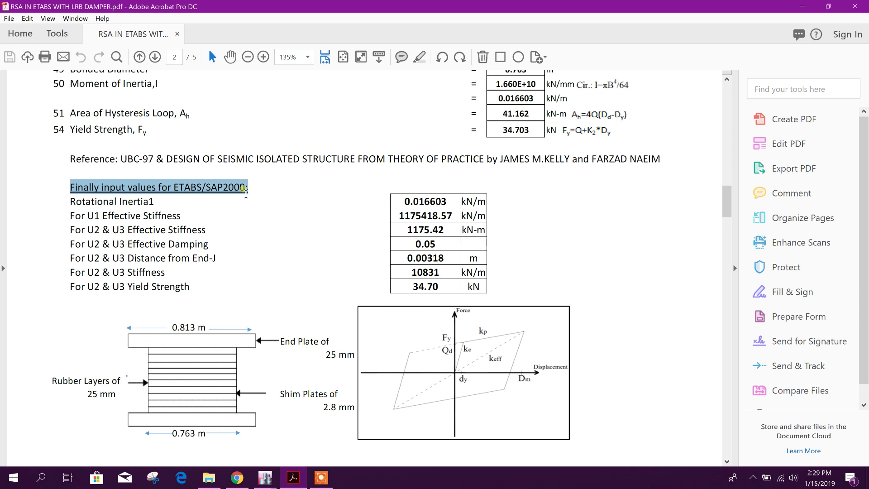
left_click(197, 225)
left_click_drag(72, 204, 380, 279)
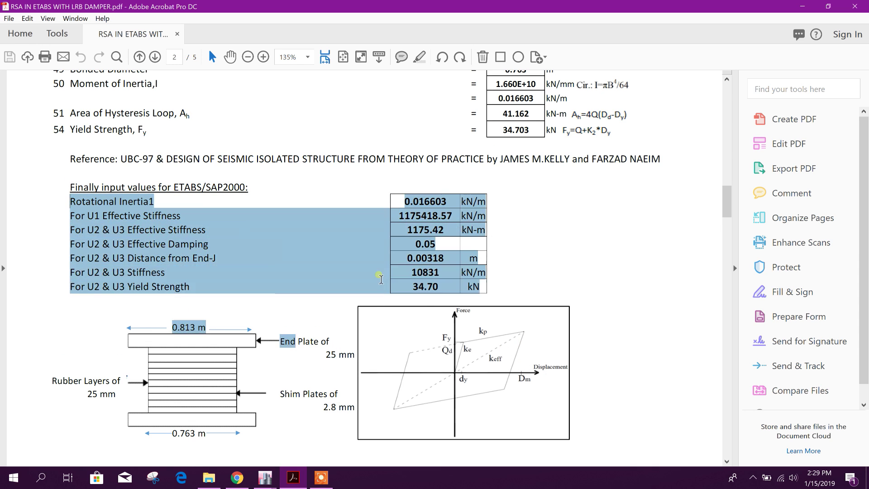
left_click(480, 289)
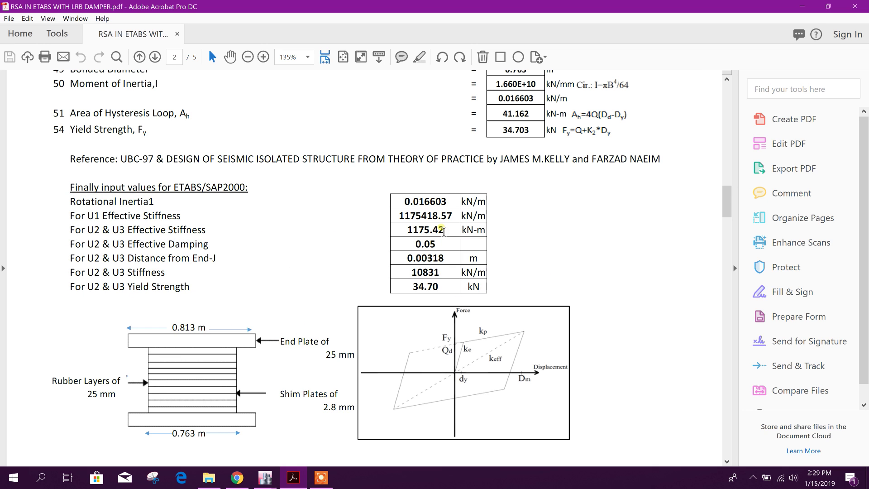
left_click_drag(409, 203, 508, 291)
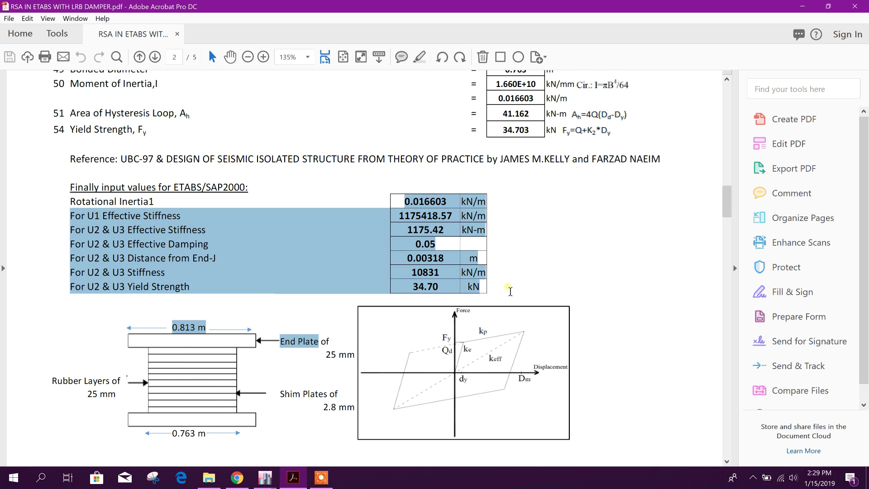
left_click(550, 284)
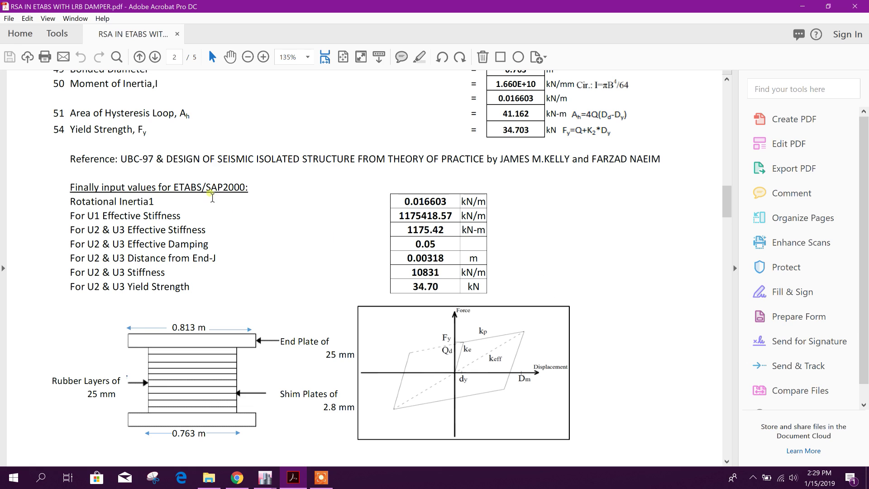
left_click_drag(175, 190, 248, 197)
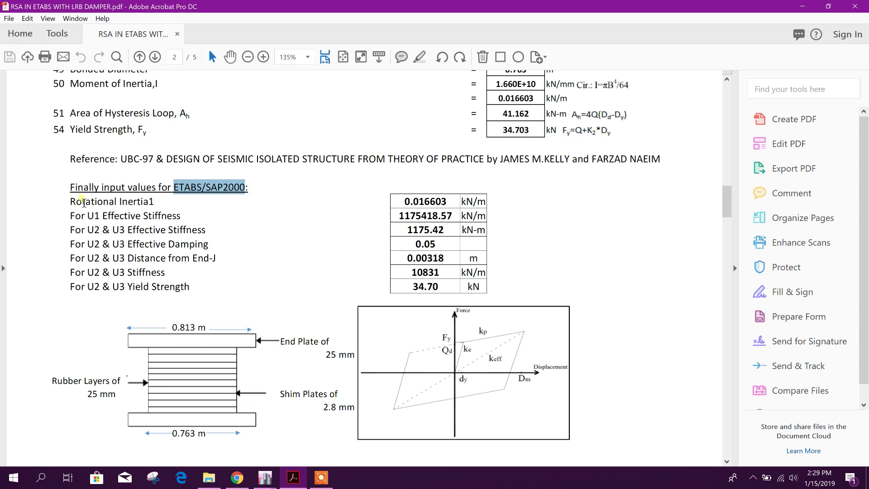
left_click_drag(83, 202, 451, 287)
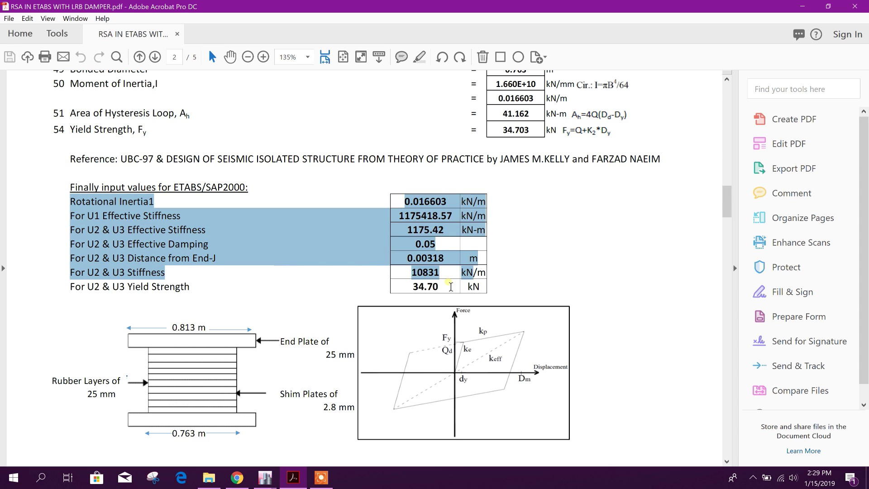
left_click(498, 280)
scroll(494, 279, "up", 5)
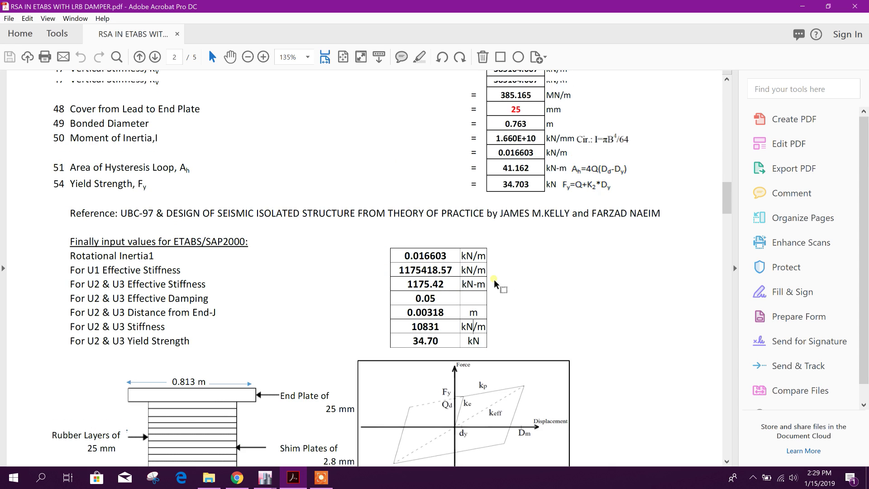
scroll(715, 203, "down", 9)
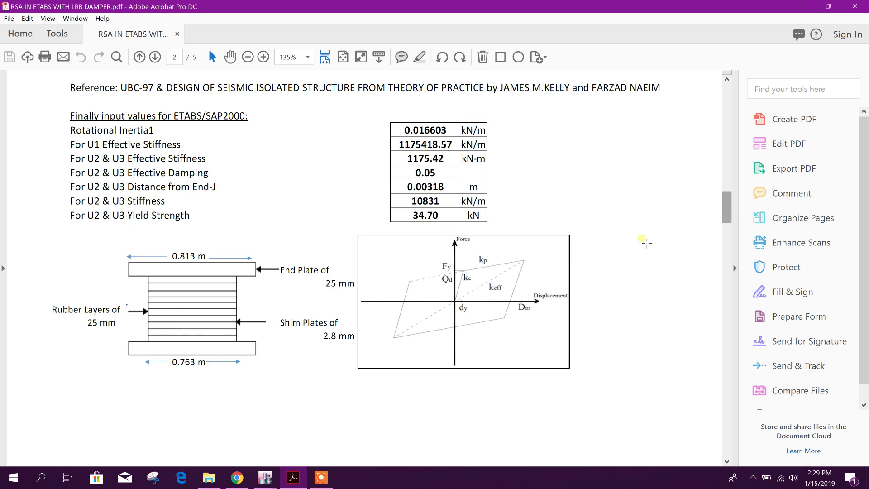
Highlight page 3's heading 2 on LRB isolators for external columns, then bring up the ETABS reaction plan
scroll(325, 281, "down", 11)
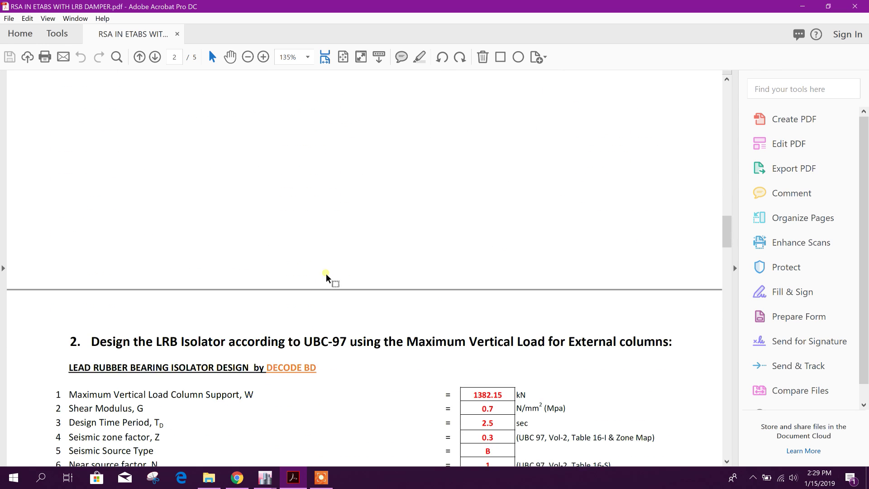
left_click_drag(157, 323, 463, 327)
scroll(462, 328, "down", 3)
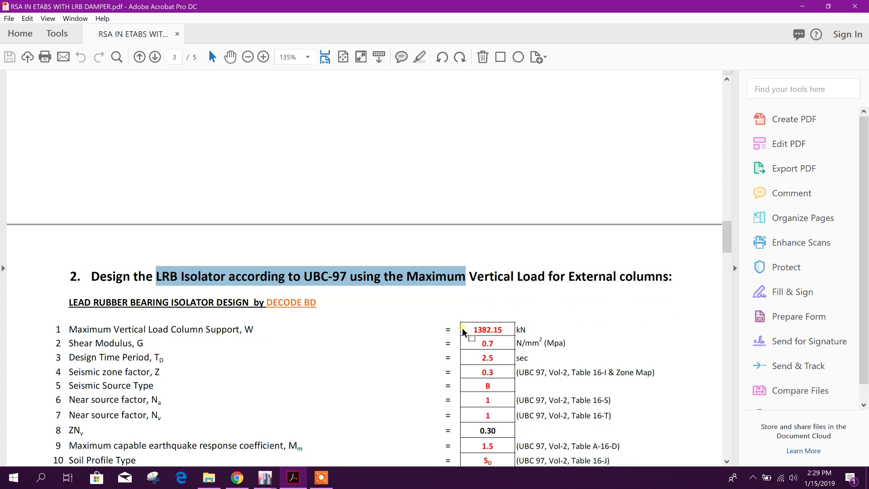
left_click_drag(503, 244, 633, 246)
left_click(644, 256)
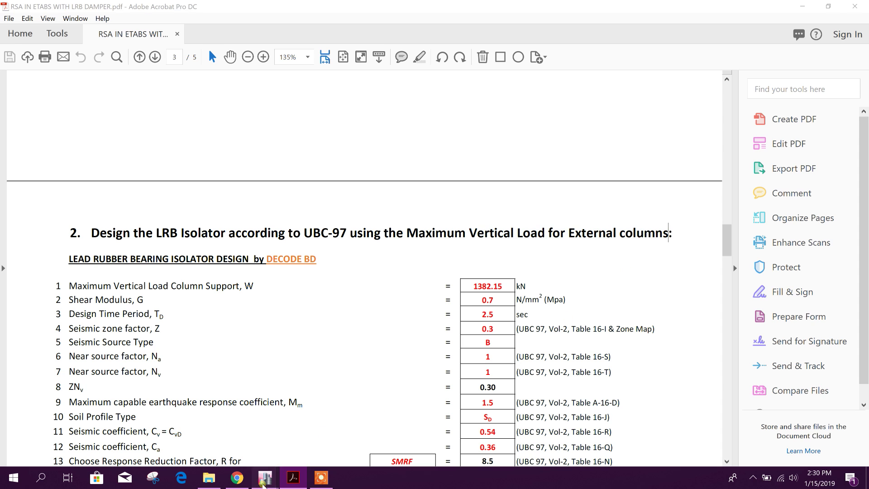
mouse_move(271, 473)
left_click(224, 441)
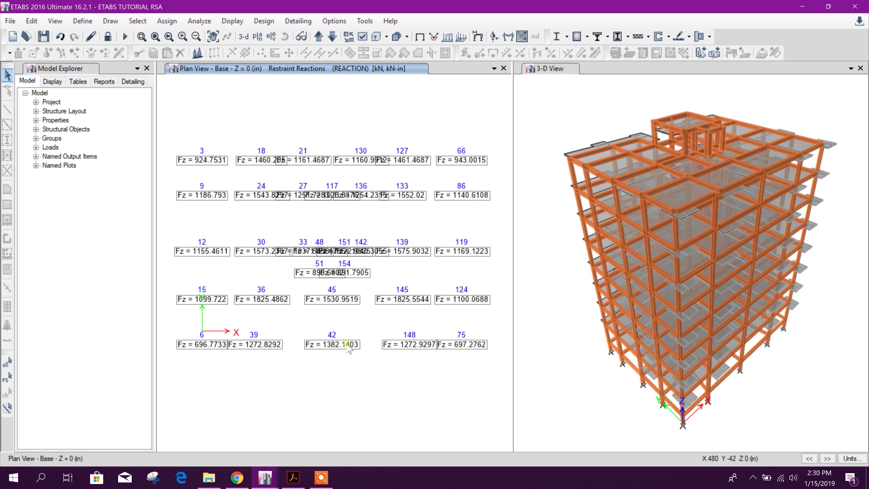
Return to the report and highlight the 1382.15 kN external-column maximum load
left_click(293, 477)
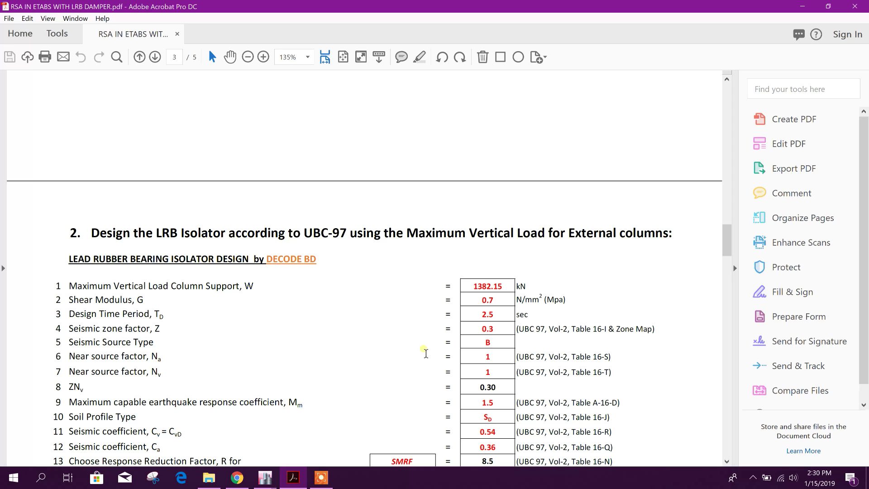
left_click_drag(478, 293, 539, 298)
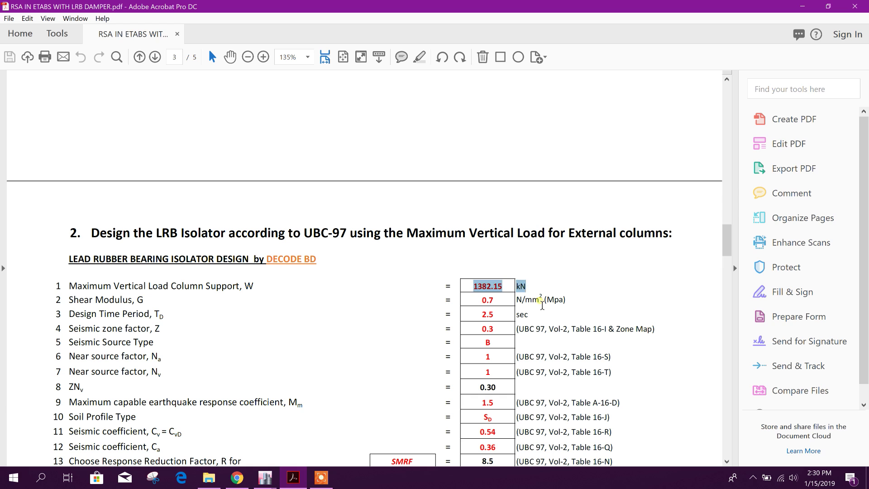
left_click(581, 300)
scroll(584, 301, "down", 5)
scroll(612, 294, "down", 8)
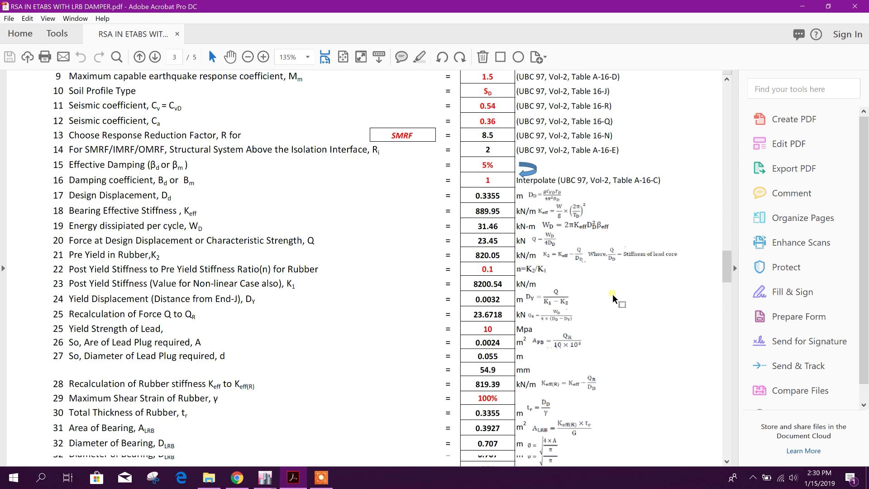
left_click_drag(728, 283, 728, 304)
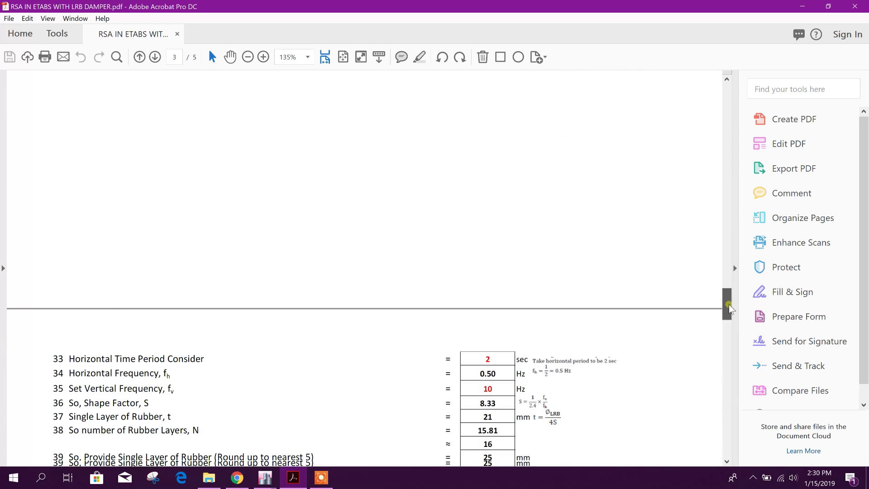
Read page 4's external-column input values and support-definition steps 3–5, then minimize Acrobat
scroll(583, 311, "down", 8)
scroll(580, 306, "down", 10)
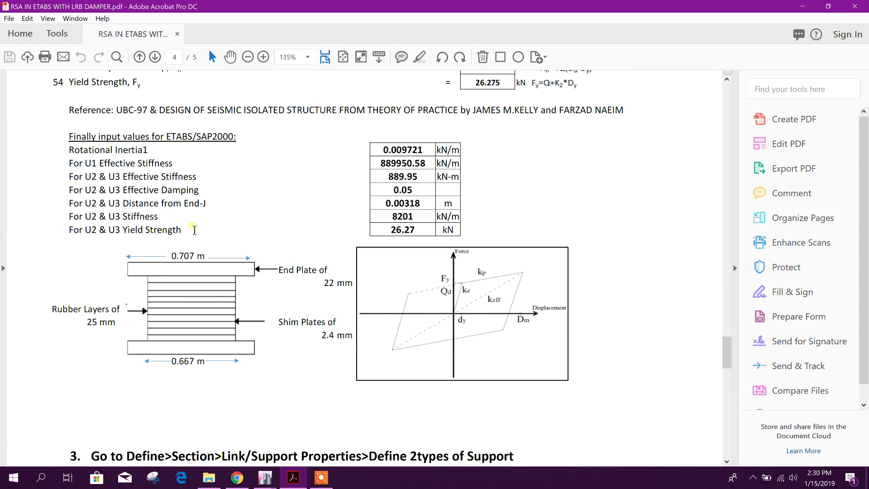
left_click_drag(101, 138, 227, 150)
left_click(276, 175)
scroll(215, 203, "down", 1)
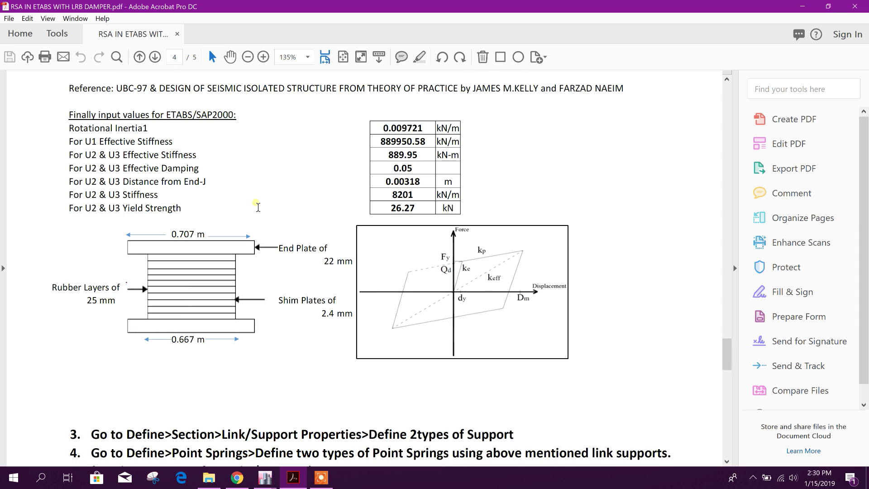
scroll(277, 238, "down", 1)
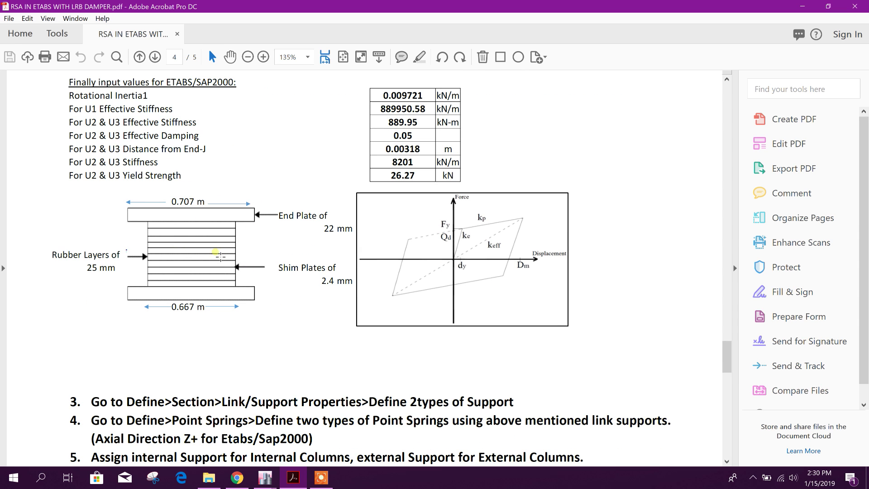
scroll(367, 289, "down", 2)
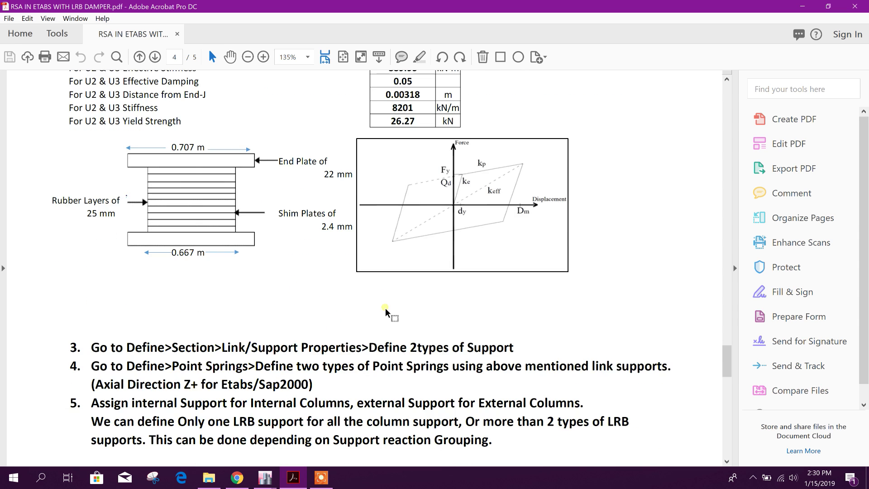
scroll(385, 307, "down", 4)
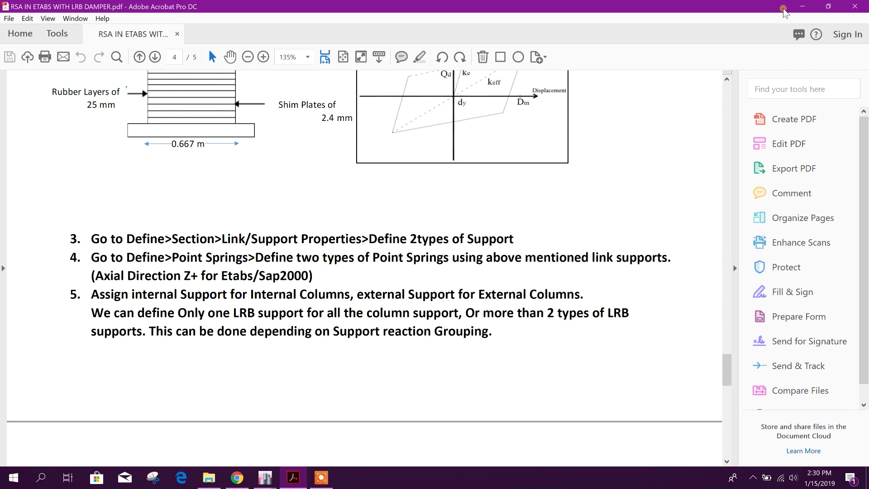
left_click(797, 7)
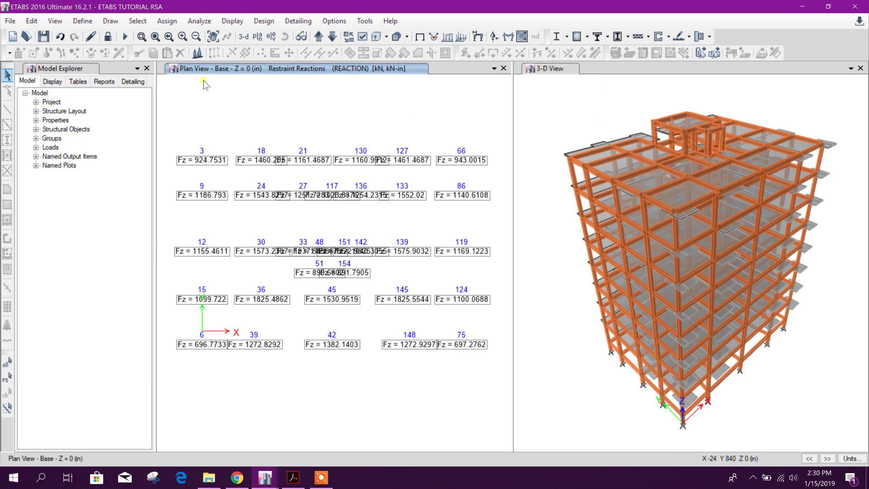
Switch to the ETABS TUTORIAL RSA WITH LRB model and show its Base plan at Z = 0
key("alt+Tab")
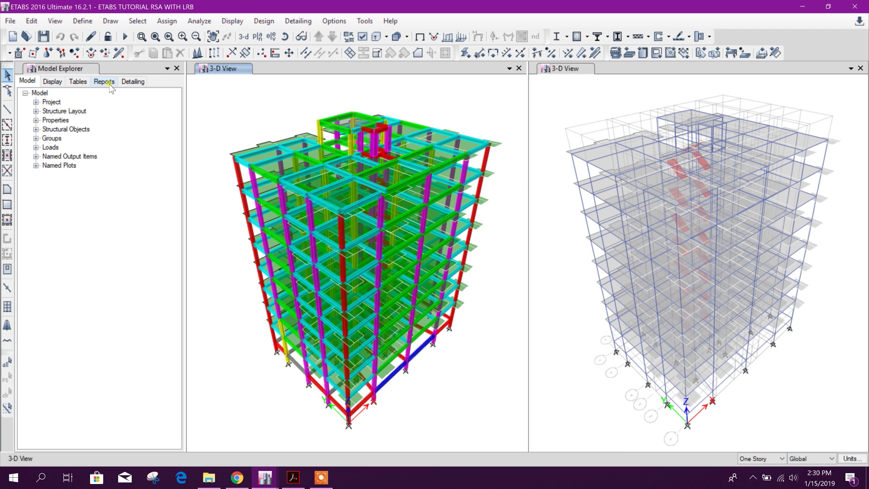
left_click(257, 41)
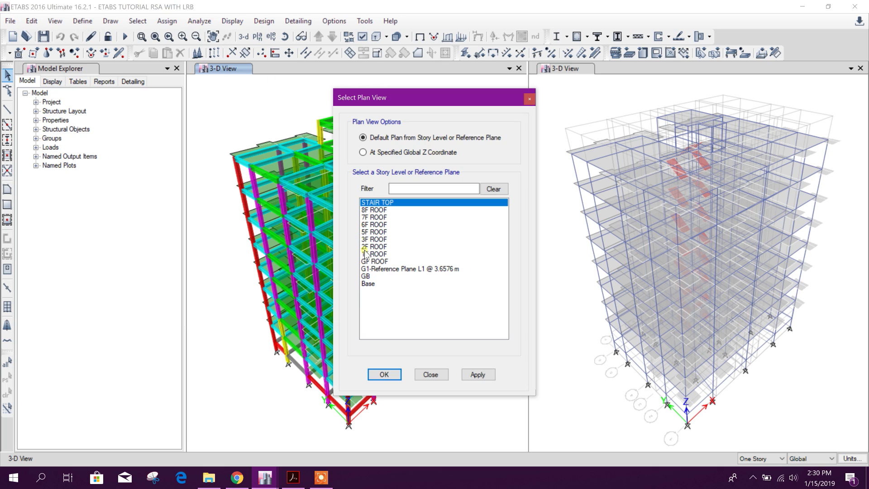
left_click(369, 283)
left_click(478, 375)
left_click(432, 376)
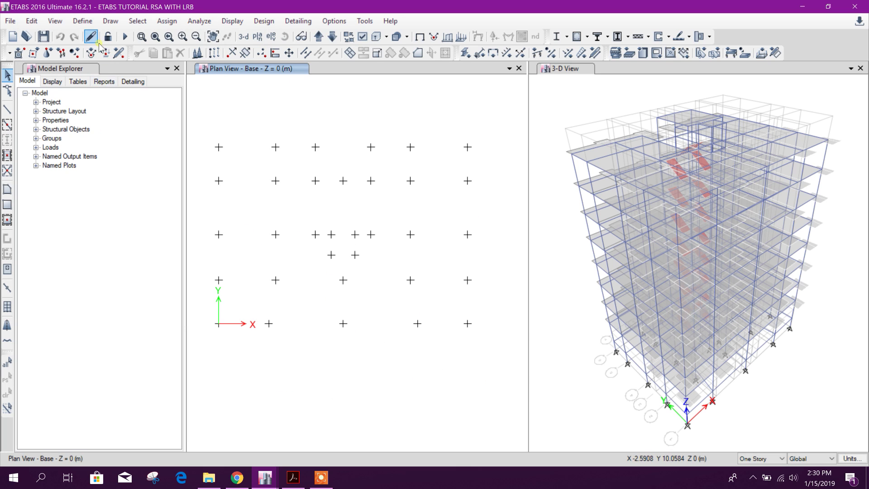
left_click(82, 21)
Edit Link1 in Link/Support Properties, renaming it LRB INTERNAL with link type Rubber Isolator
mouse_move(105, 53)
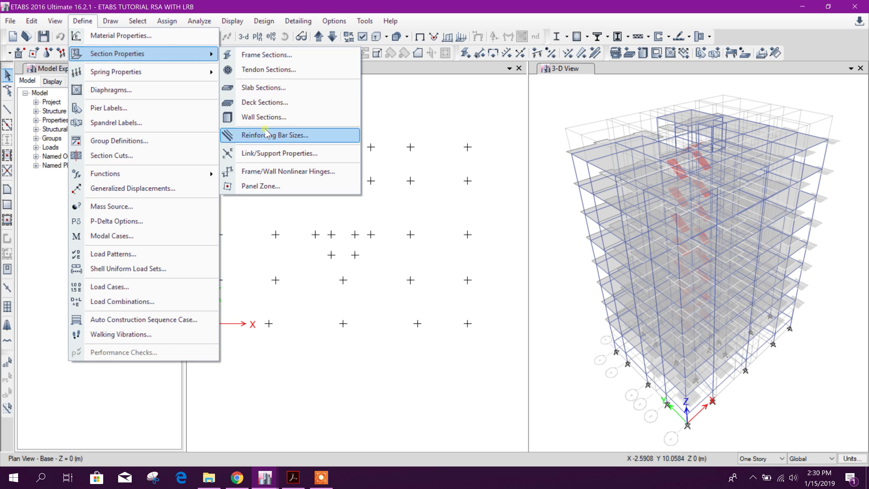
left_click(281, 153)
left_click_drag(427, 153, 307, 91)
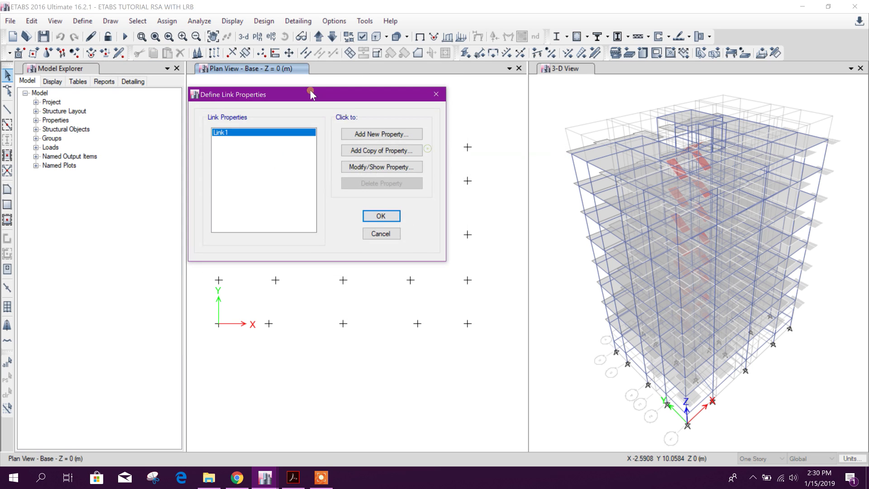
left_click(387, 167)
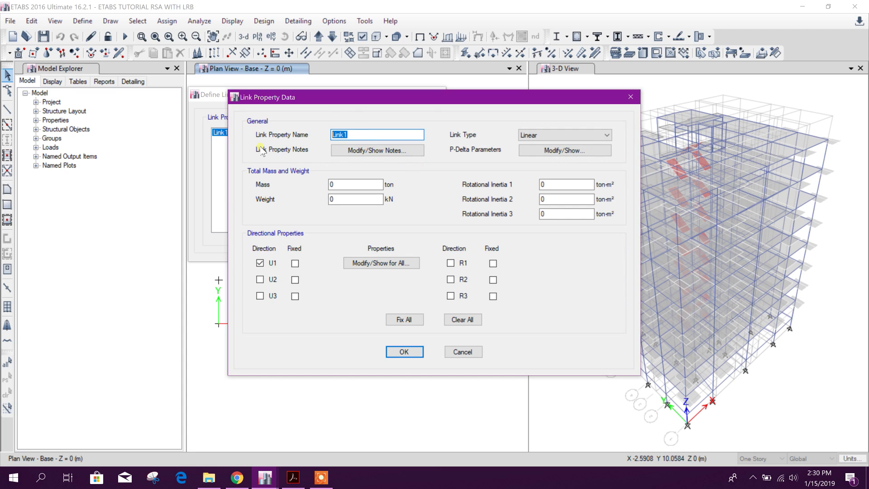
key("BackSpace")
left_click(561, 134)
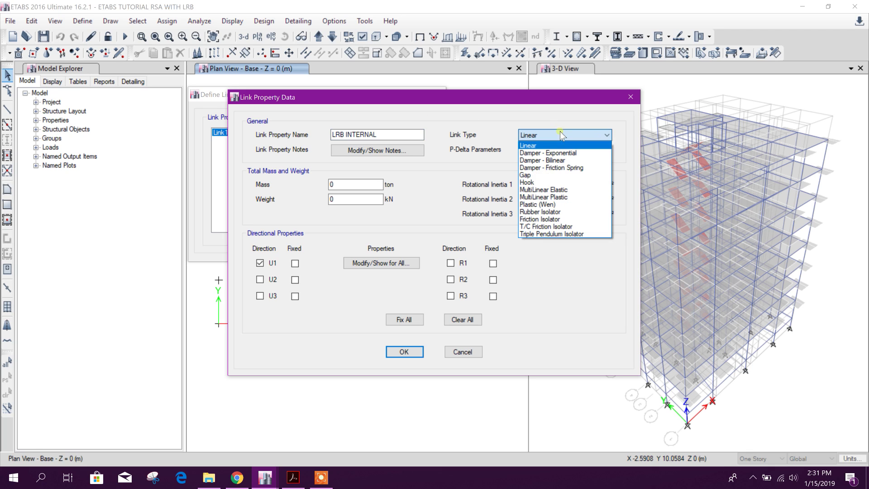
left_click(556, 212)
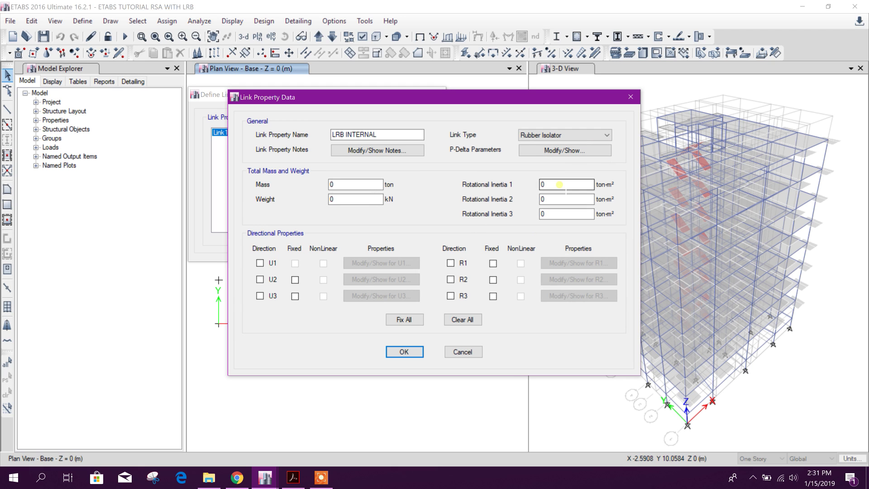
left_click(294, 478)
Fit page 2 in view and copy the Rotational Inertia1 value 0.016603 from the input table
scroll(426, 329, "up", 3)
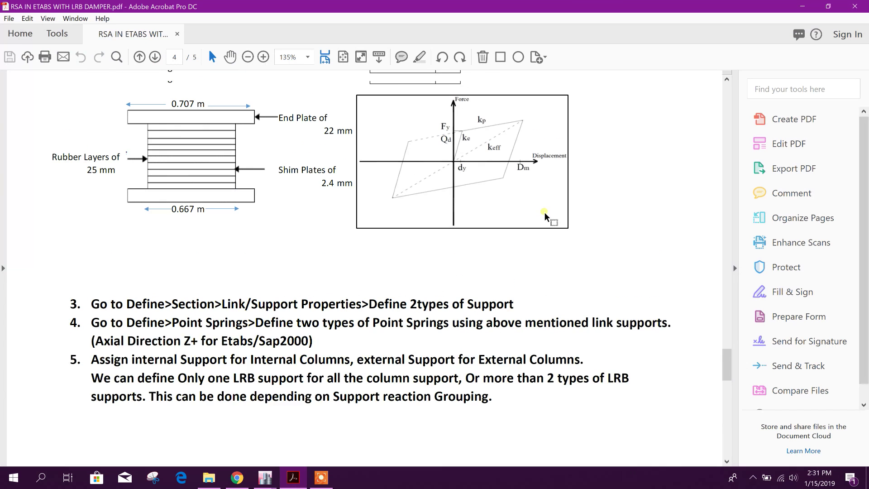
left_click(344, 57)
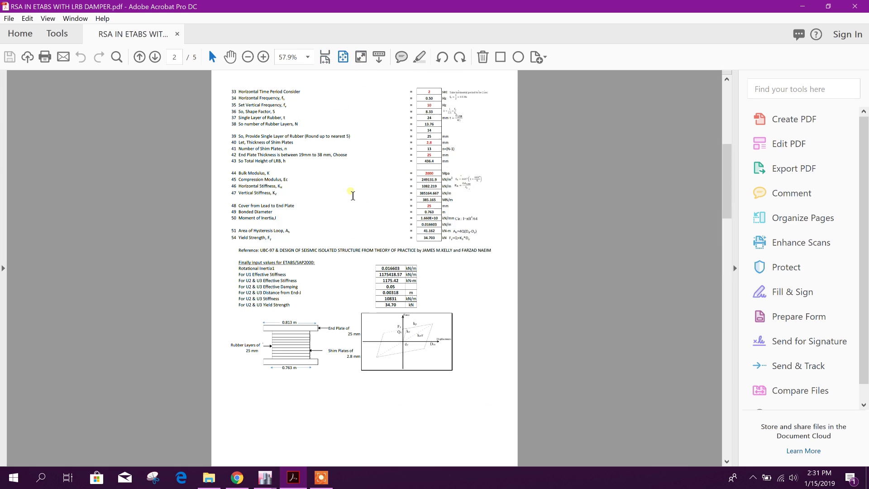
scroll(349, 305, "up", 5, "ctrl")
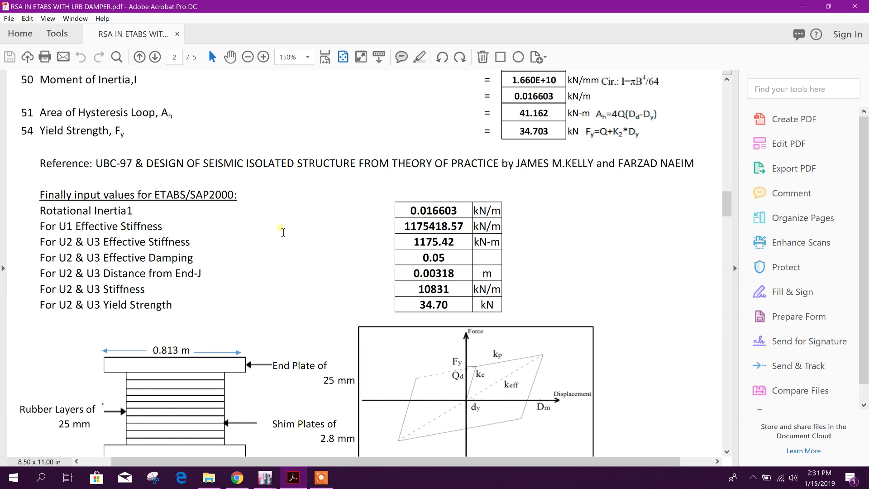
scroll(283, 232, "down", 2)
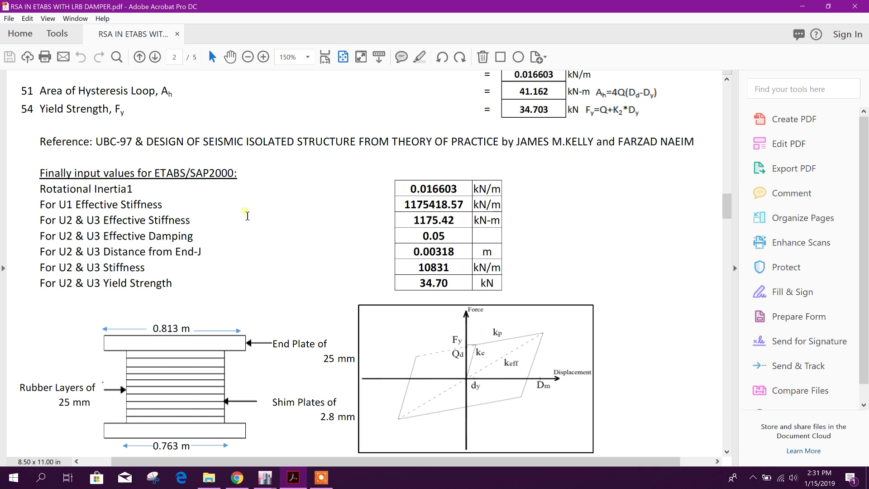
scroll(375, 231, "up", 1)
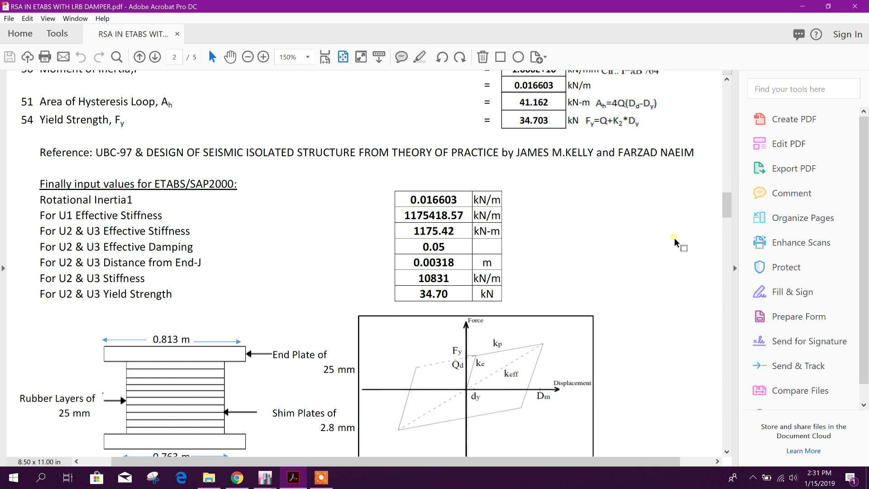
scroll(298, 208, "down", 1)
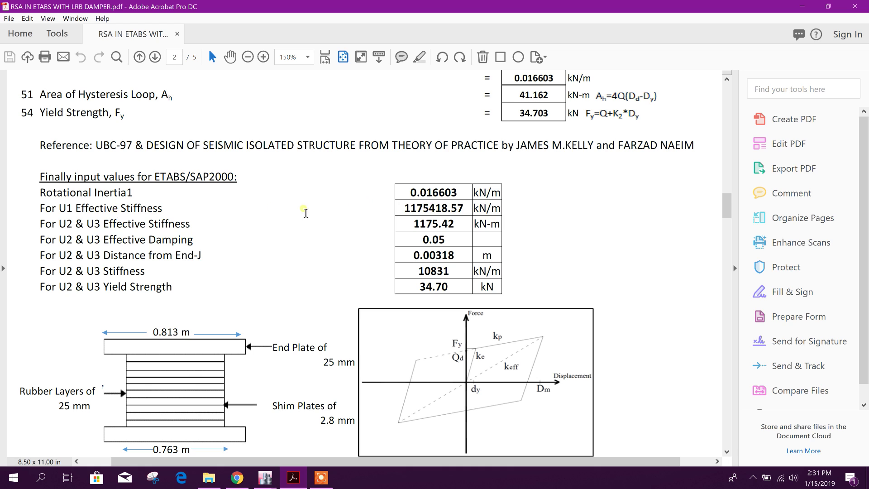
left_click_drag(411, 194, 457, 193)
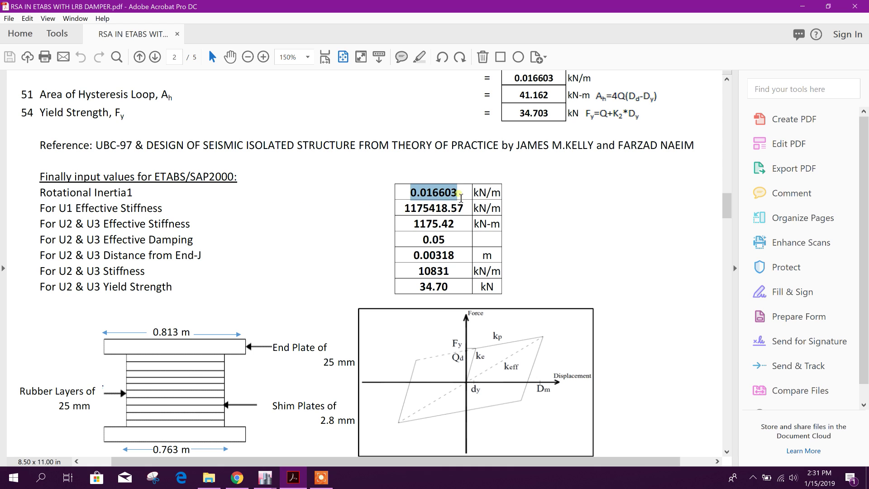
right_click(451, 195)
left_click(475, 206)
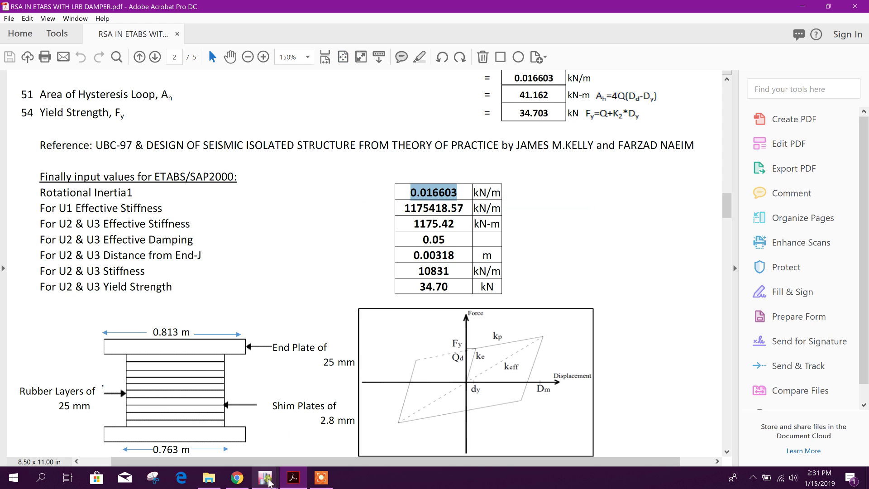
Paste 0.016603 into Rotational Inertia 1 of the LRB INTERNAL link property
mouse_move(268, 481)
left_click(323, 433)
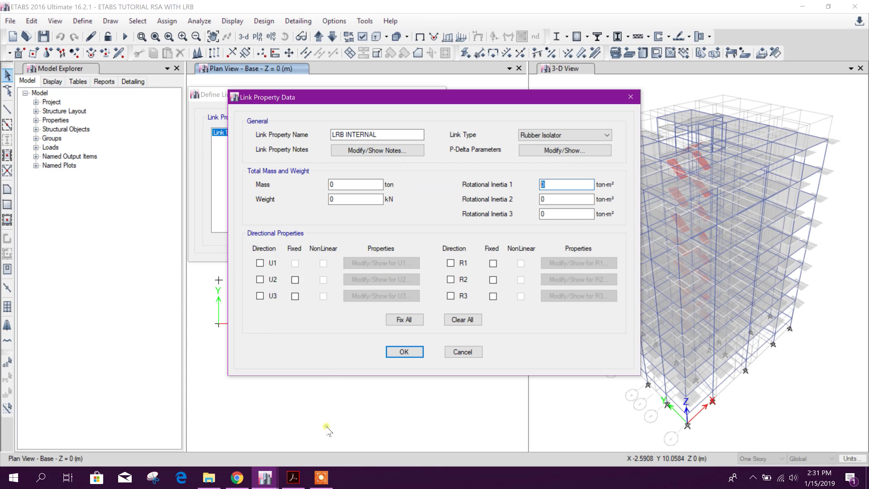
right_click(544, 186)
left_click(568, 234)
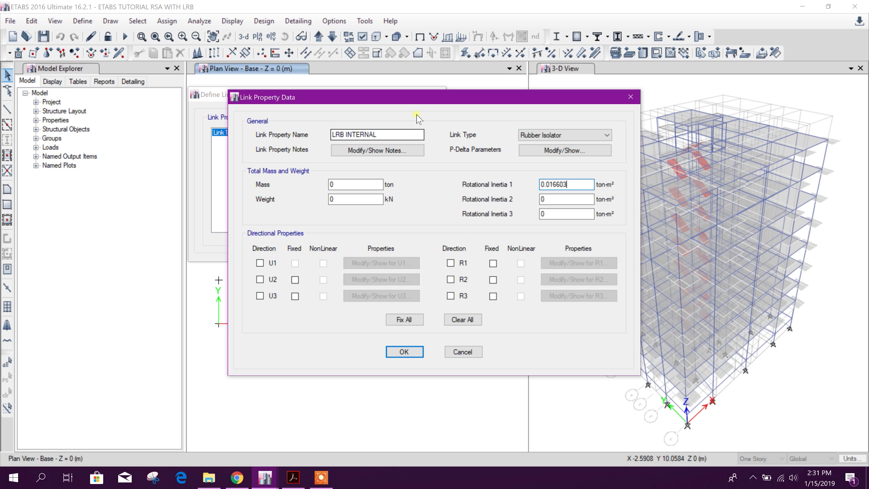
left_click_drag(444, 97, 406, 100)
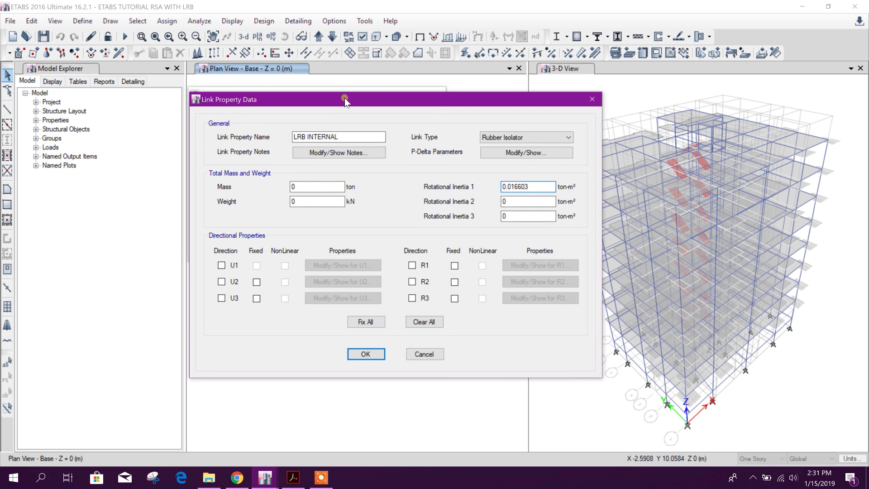
left_click_drag(344, 98, 339, 120)
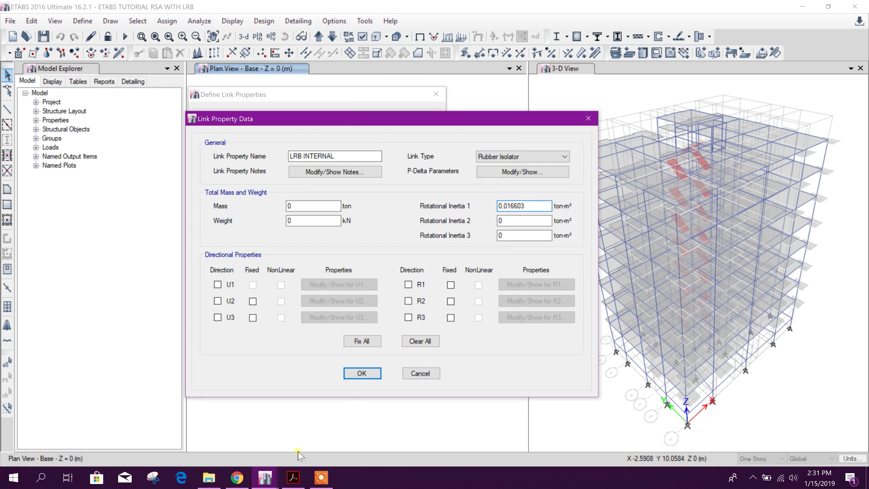
Copy the U1 effective stiffness 1175418.57 from the report's input table
left_click(293, 477)
left_click(469, 206)
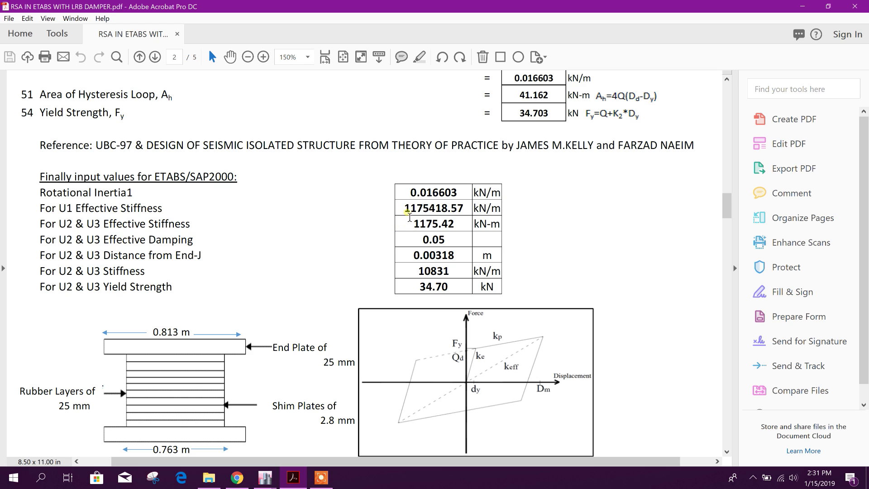
mouse_move(409, 217)
left_mouse_down()
mouse_move(482, 212)
mouse_move(403, 213)
left_mouse_up()
left_click(457, 217)
left_click_drag(466, 209, 416, 215)
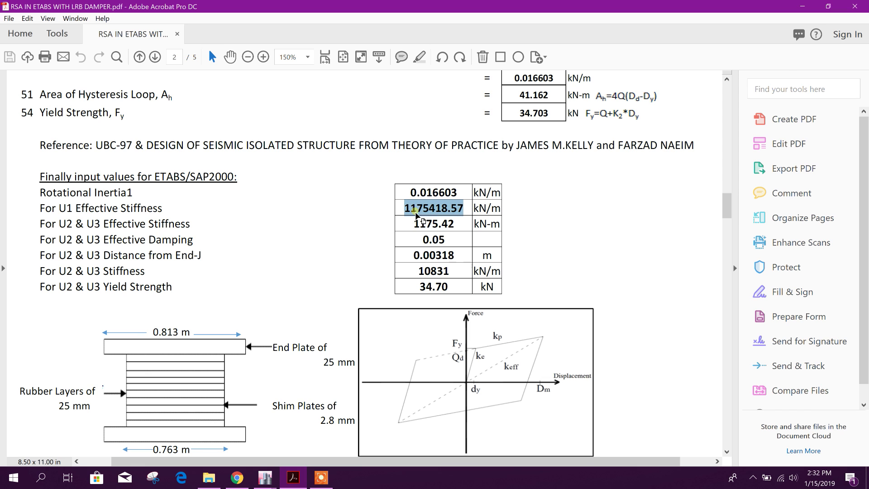
right_click(417, 215)
left_click(434, 226)
mouse_move(266, 478)
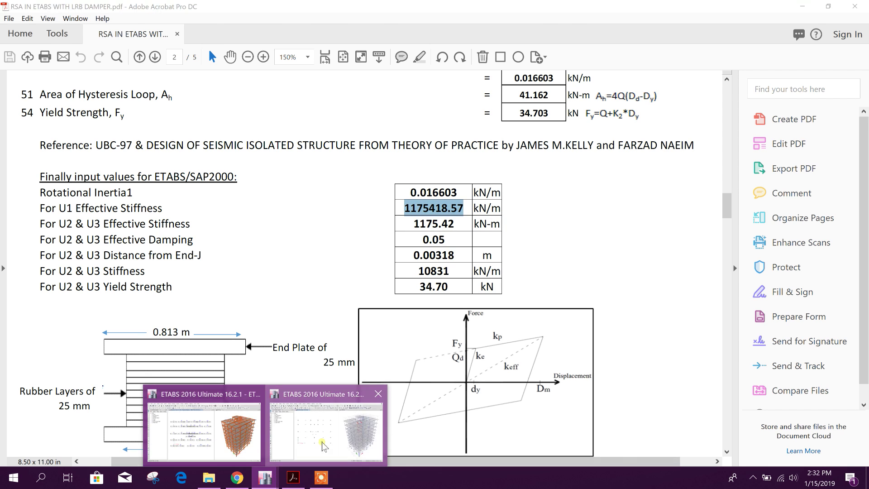
left_click(324, 447)
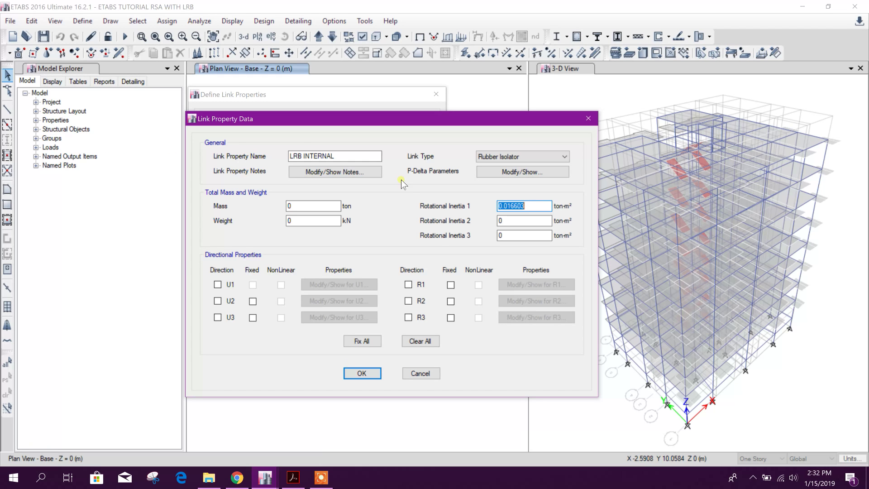
Enable directions U1, U2 and U3, and make U2 and U3 nonlinear
left_click(218, 285)
left_click(218, 301)
left_click(218, 318)
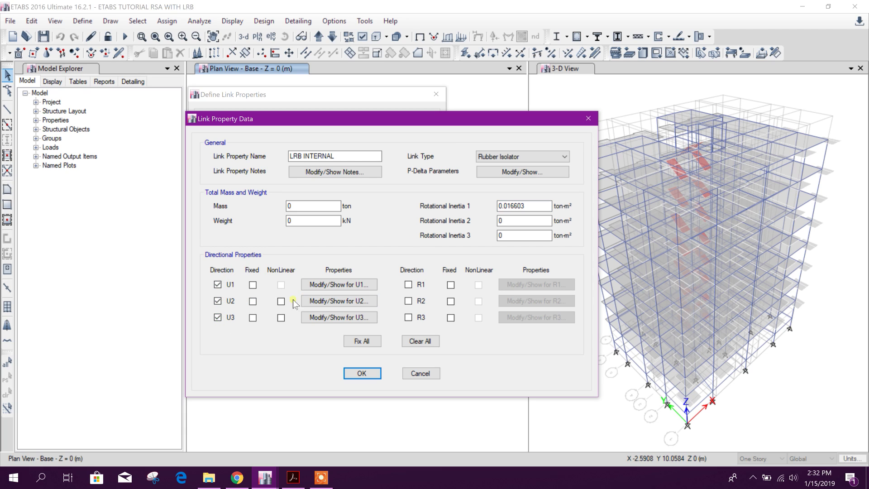
left_click(281, 302)
left_click(281, 318)
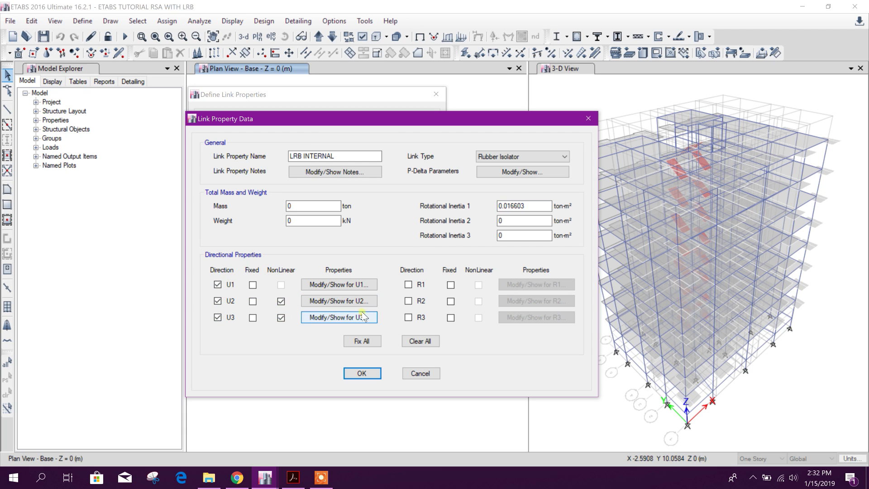
Set the U1 effective stiffness to 1175418.57 kN/m and confirm
left_click(369, 288)
left_click_drag(393, 166, 255, 111)
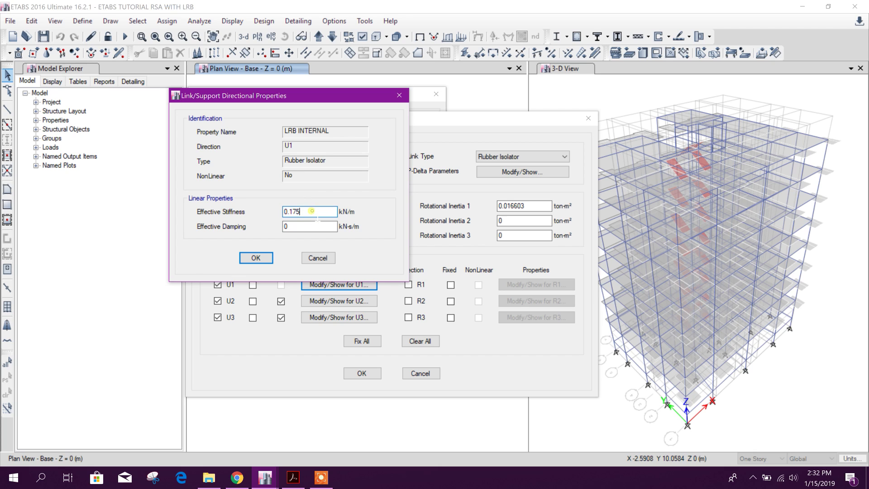
double_click(311, 211)
right_click(285, 210)
left_click(326, 260)
left_click(256, 258)
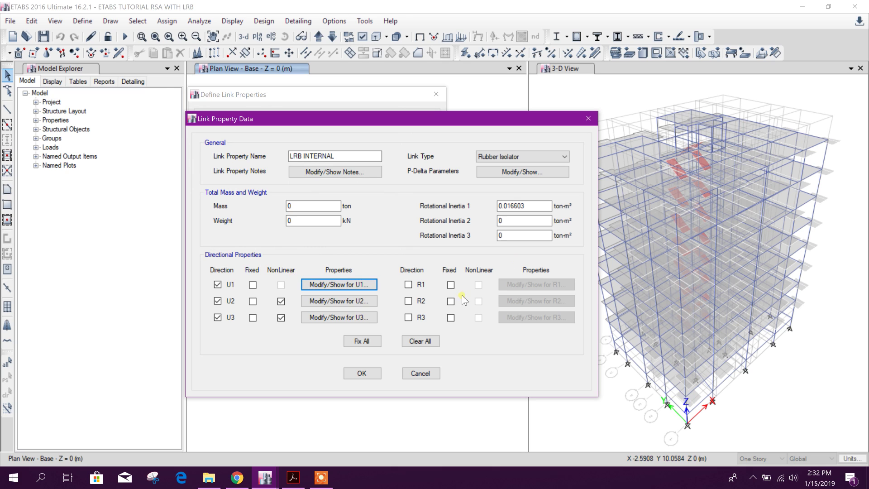
Paste 1175.42 from the report as the U2 effective stiffness
left_click(355, 301)
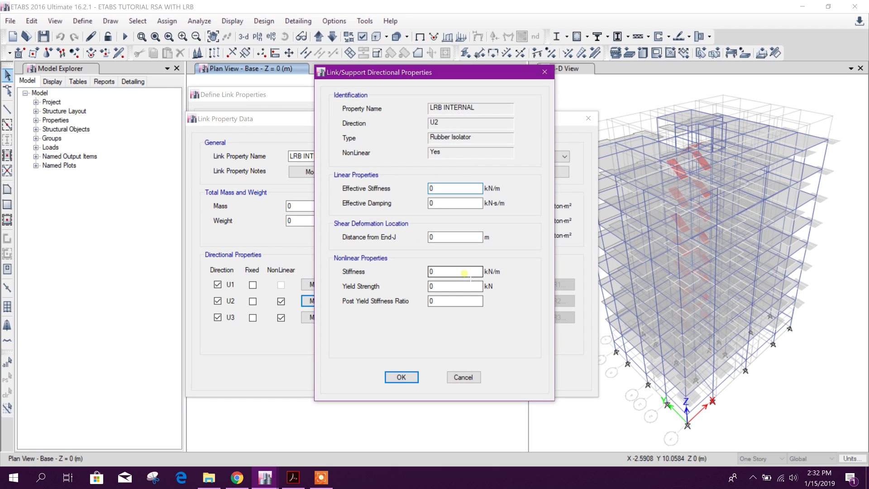
left_click_drag(466, 79, 322, 84)
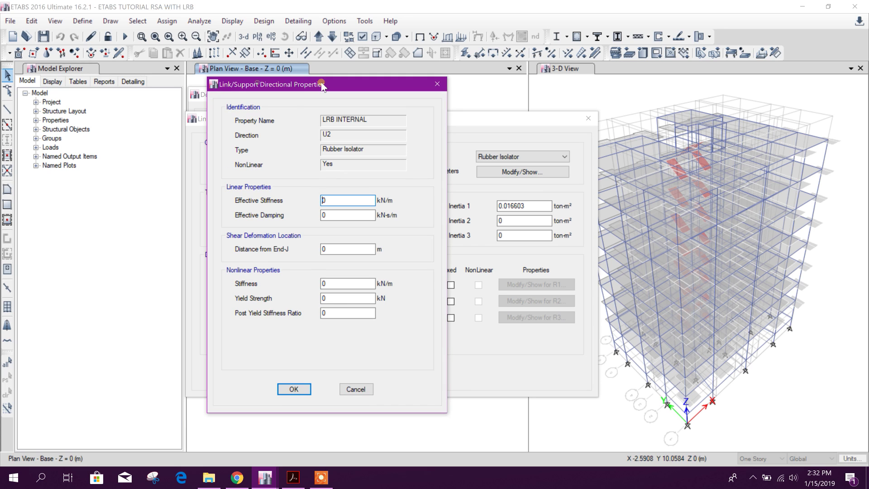
left_click(298, 484)
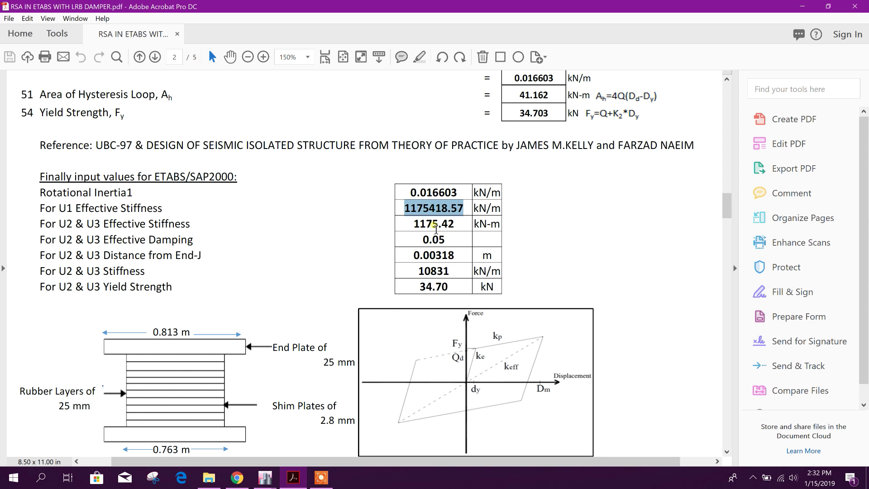
left_click_drag(410, 224, 455, 225)
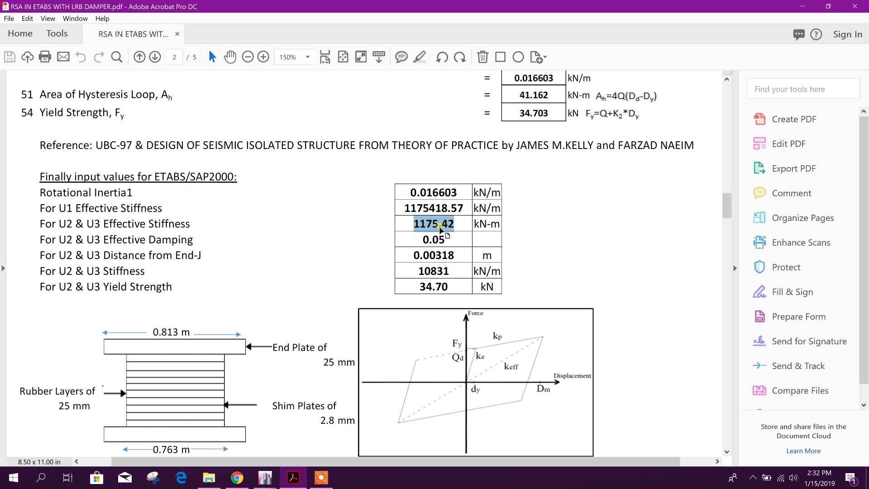
right_click(439, 229)
left_click(466, 237)
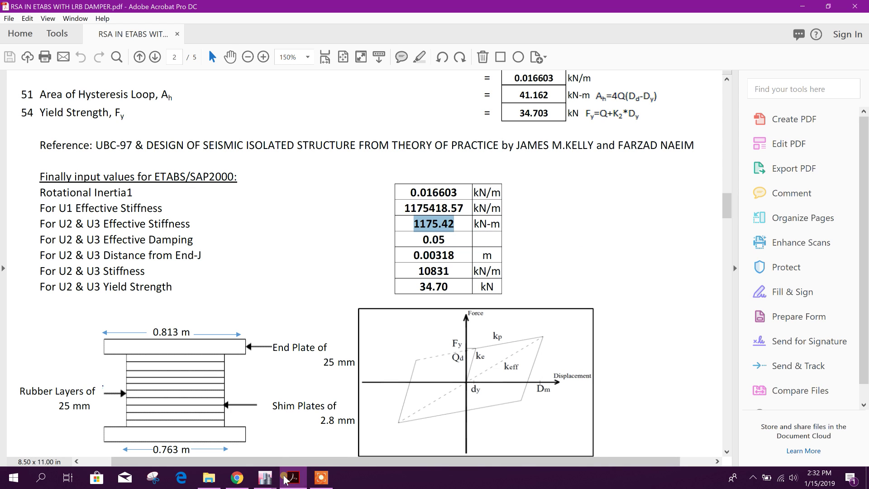
mouse_move(265, 478)
left_click(327, 419)
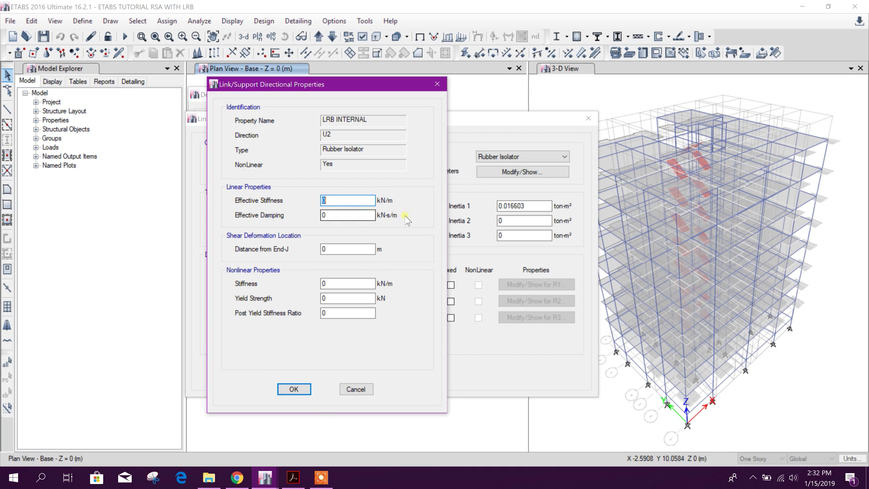
right_click(324, 200)
left_click(346, 248)
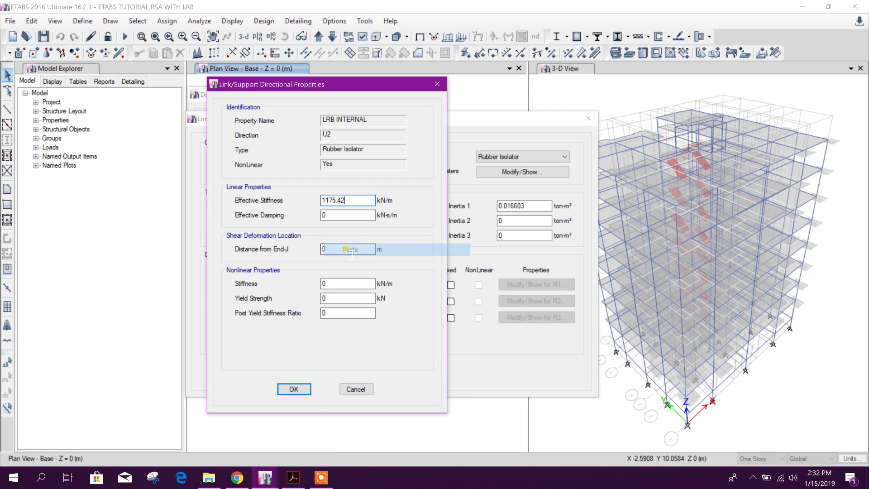
Check the U2 effective damping against the report's 0.05 value
left_click(344, 215)
left_click_drag(346, 216, 313, 220)
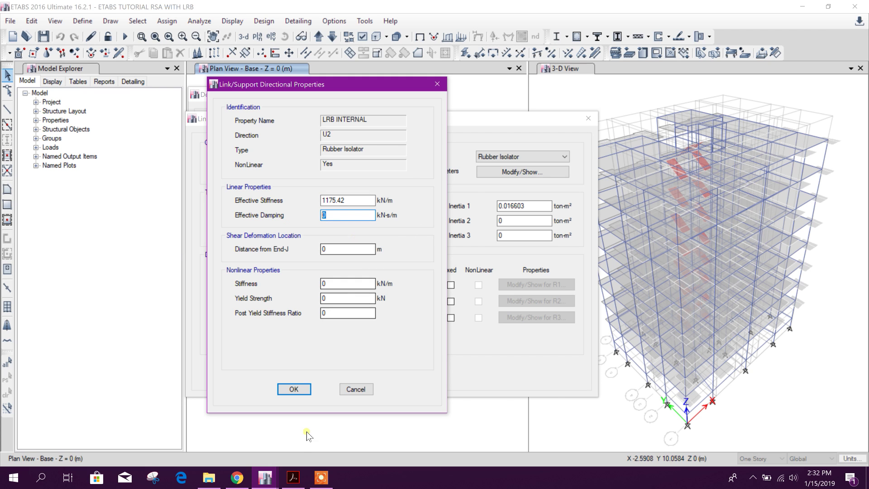
left_click(294, 477)
left_click(265, 477)
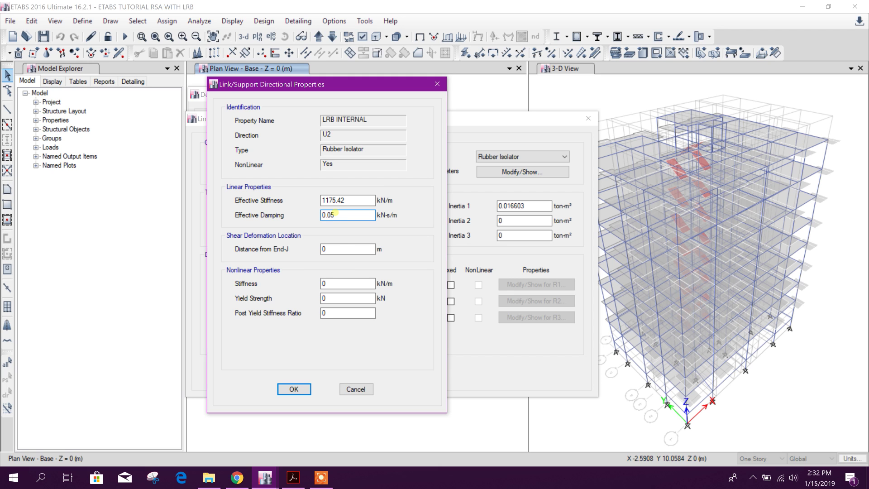
Copy 0.00318 from the report into the U2 Distance from End-J field
left_click(347, 250)
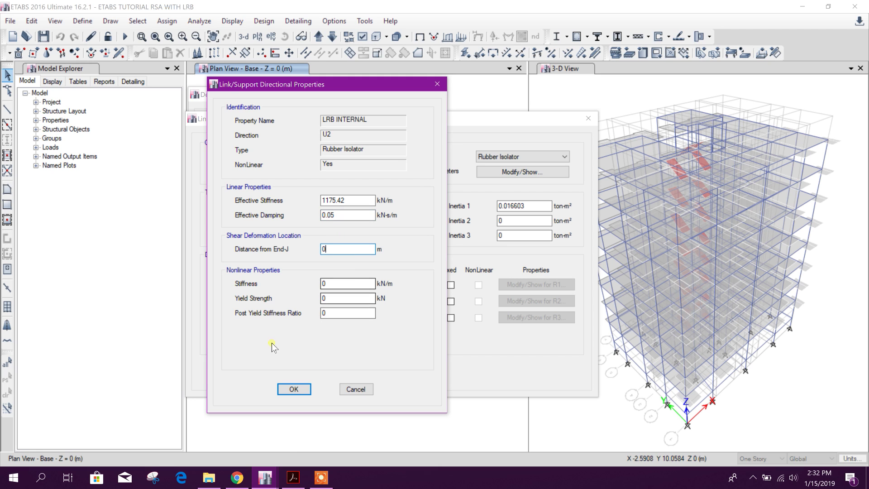
left_click(292, 478)
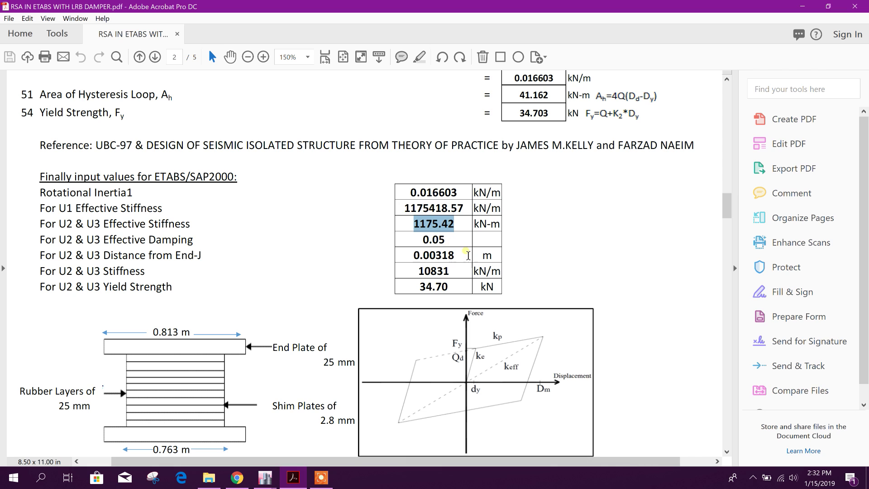
left_click_drag(468, 255, 410, 255)
right_click(431, 256)
left_click(458, 270)
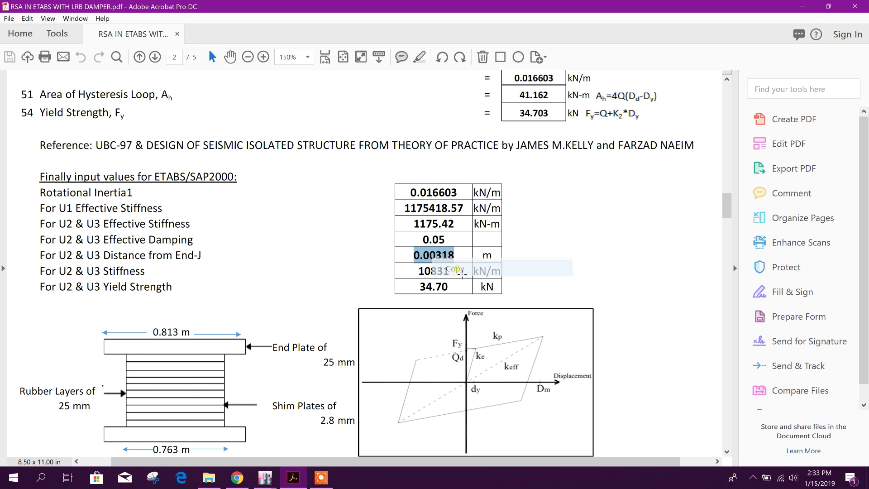
mouse_move(264, 477)
left_click(328, 435)
left_click(351, 250)
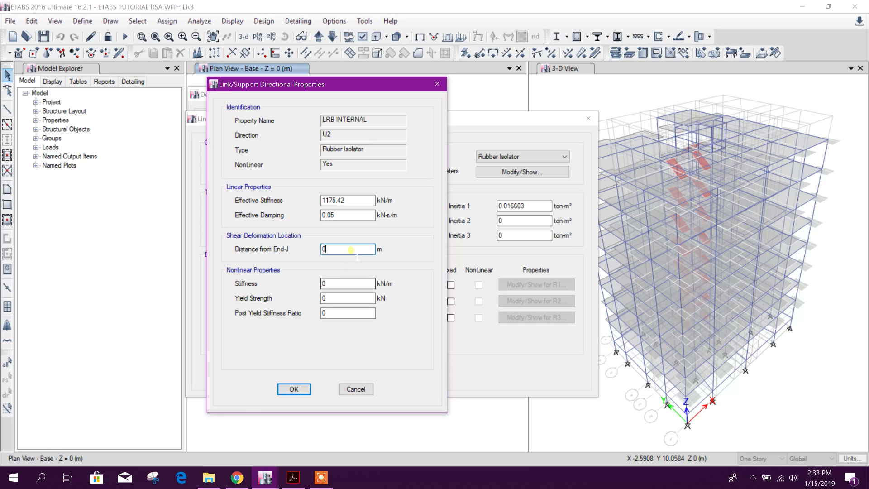
double_click(351, 249)
right_click(328, 254)
left_click(356, 299)
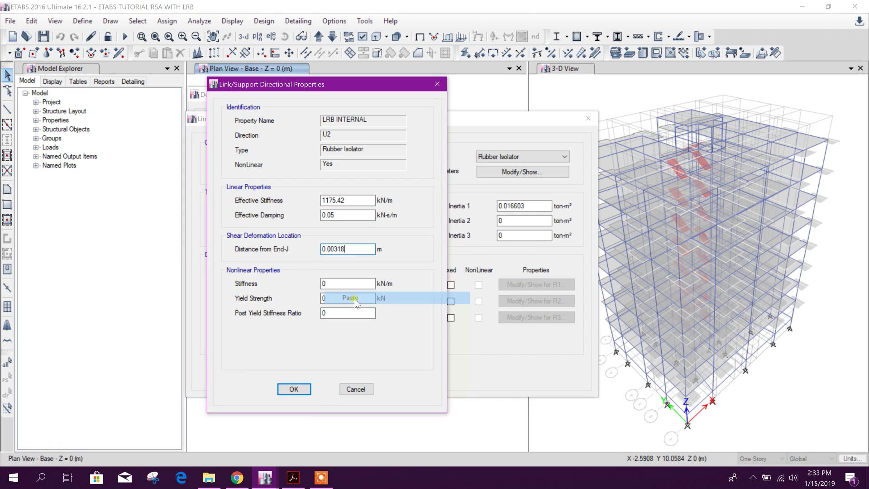
Copy 10831 from the report into the U2 nonlinear stiffness field
left_click(341, 284)
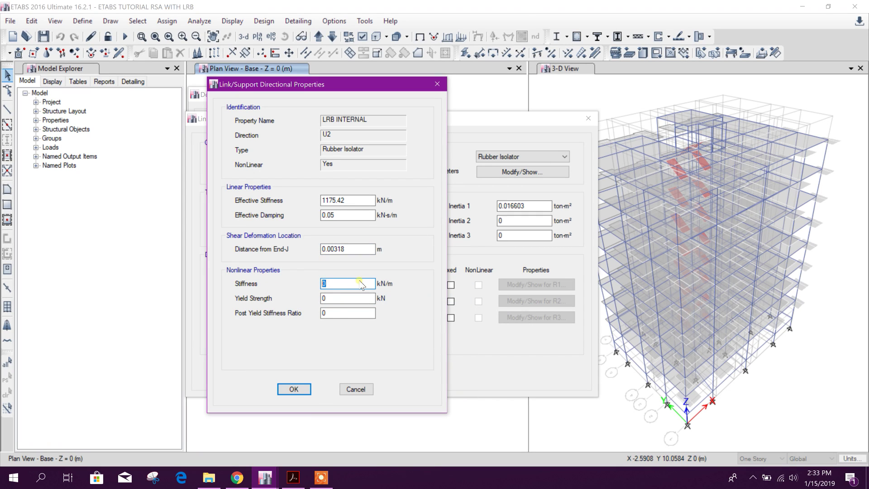
key("alt+Tab")
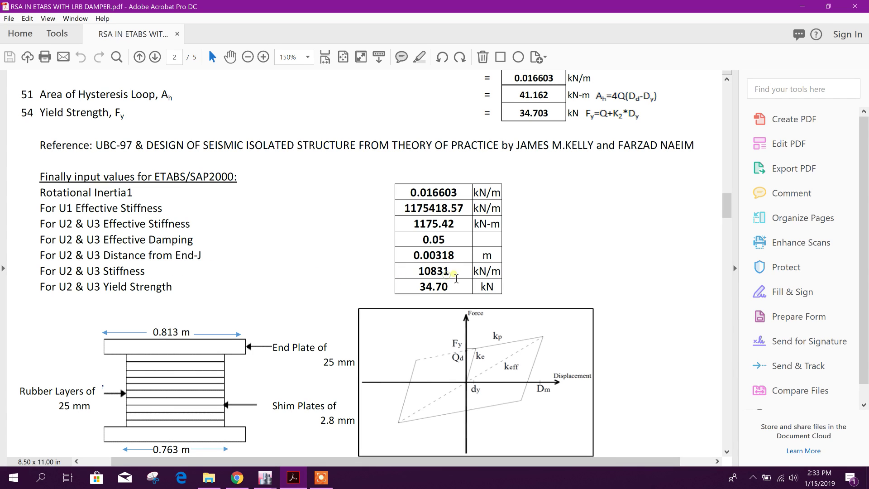
left_click_drag(454, 273, 395, 275)
right_click(437, 270)
left_click(466, 297)
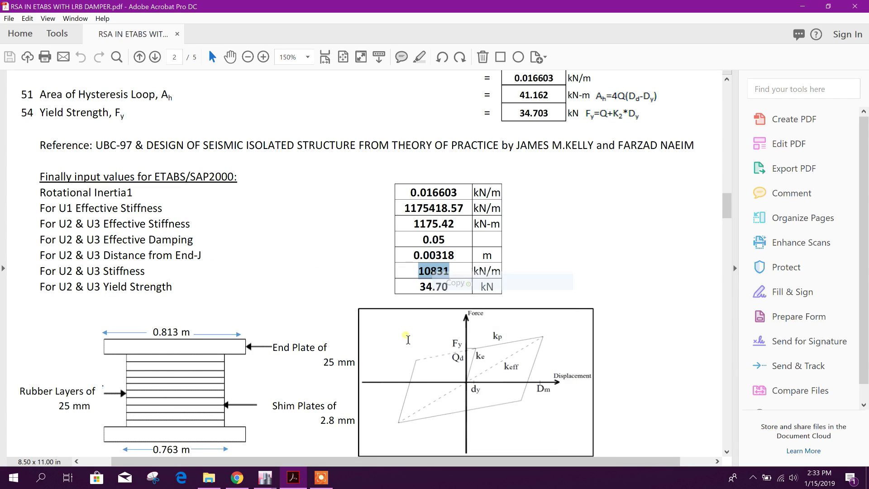
left_click(294, 479)
right_click(340, 283)
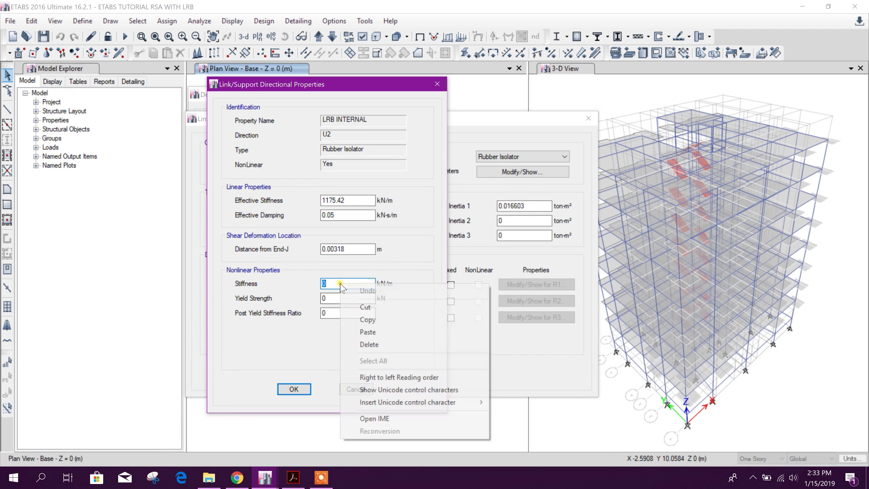
left_click(362, 332)
Set the U2 yield strength to 34.7 after checking the report, then move to post-yield stiffness ratio
left_click(337, 298)
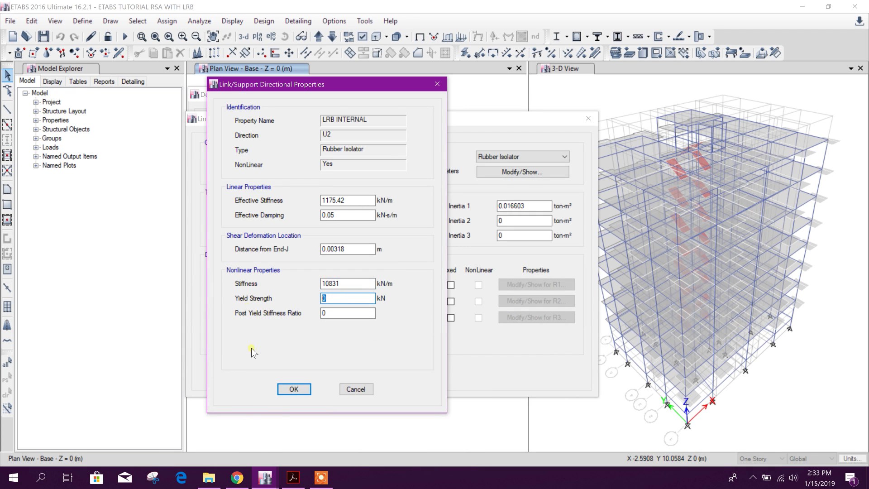
left_click(292, 477)
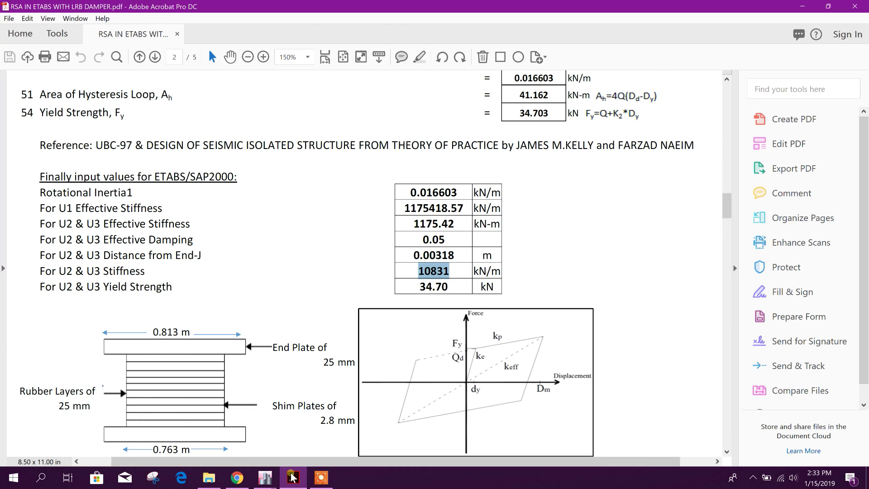
left_click(264, 477)
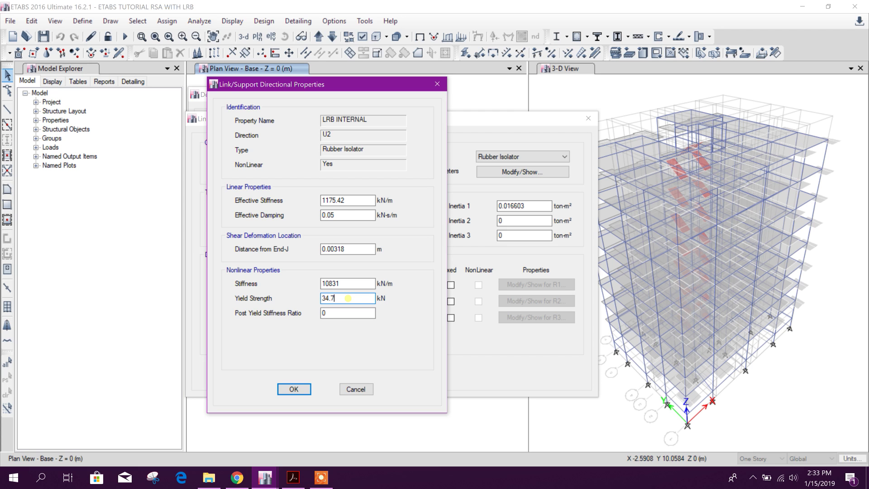
left_click(350, 315)
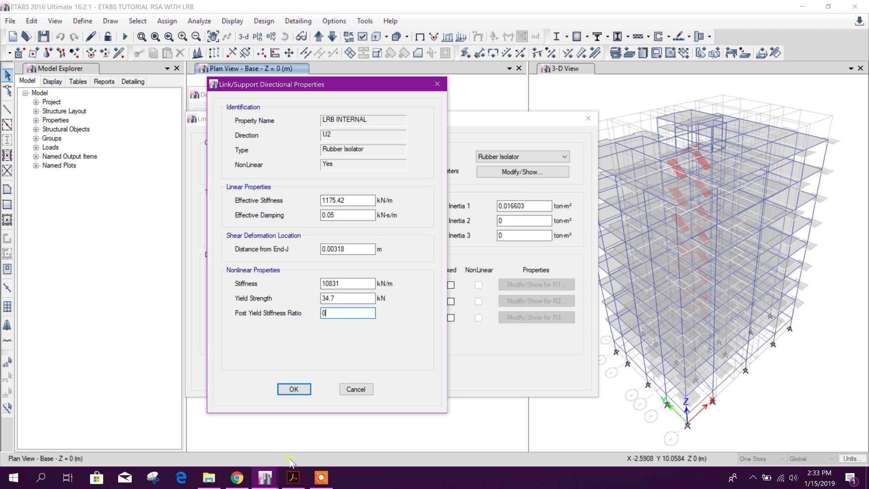
left_click(303, 463)
Locate and highlight the 0.1 post-yield stiffness ratio row in the PDF report
scroll(351, 277, "up", 1)
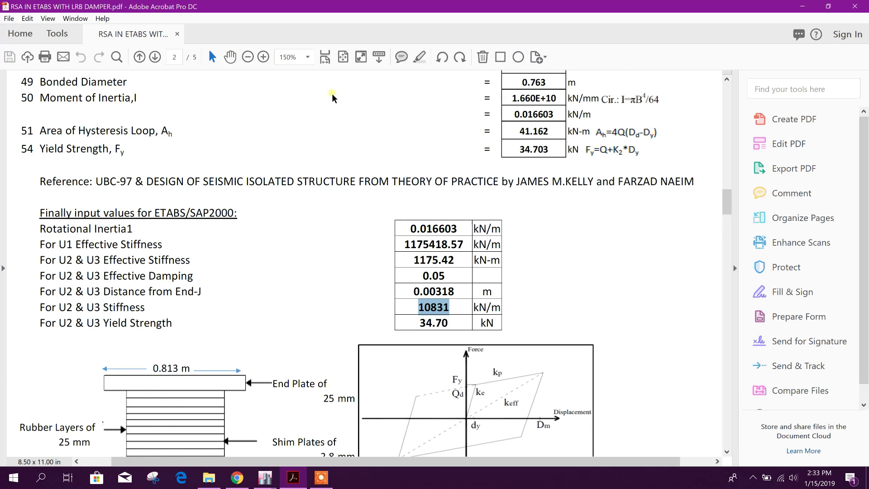
scroll(441, 195, "up", 4)
scroll(441, 185, "up", 5)
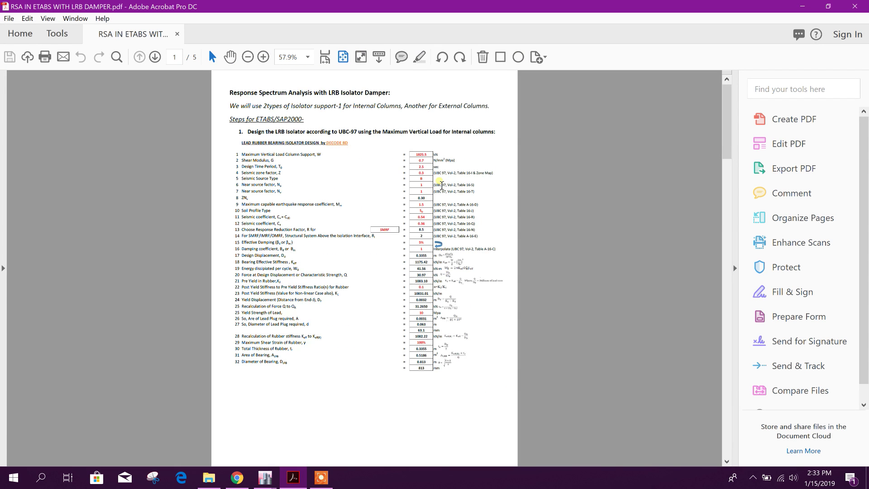
scroll(421, 296, "up", 5, "ctrl")
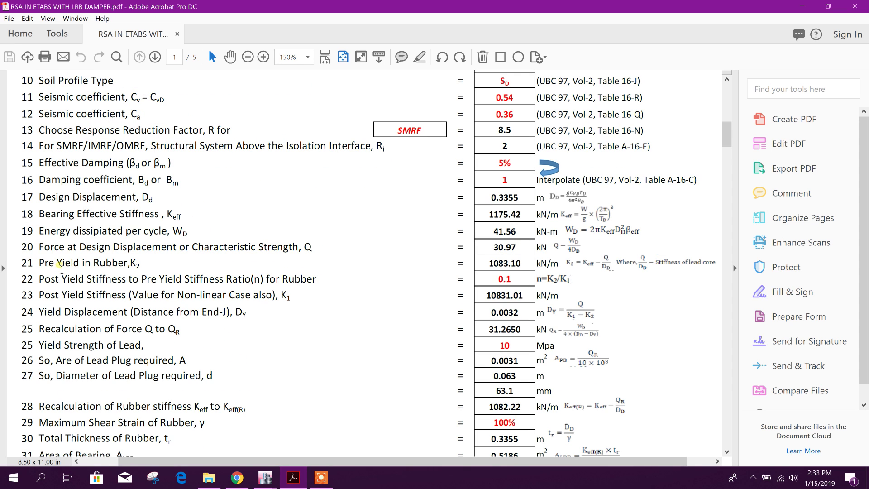
scroll(470, 299, "down", 1)
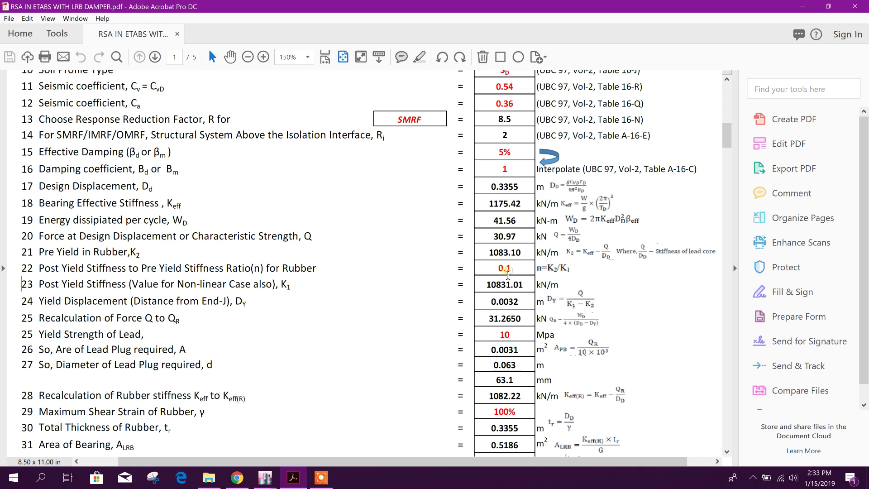
left_click_drag(499, 268, 524, 274)
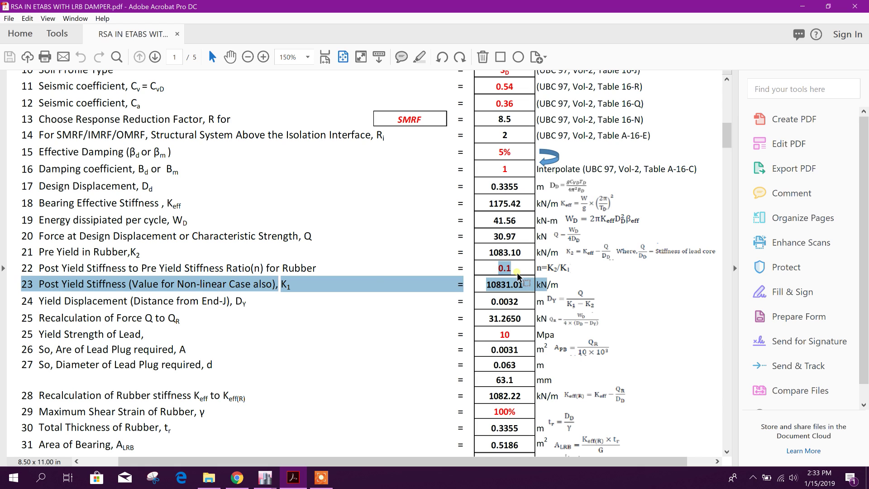
left_click_drag(61, 268, 285, 277)
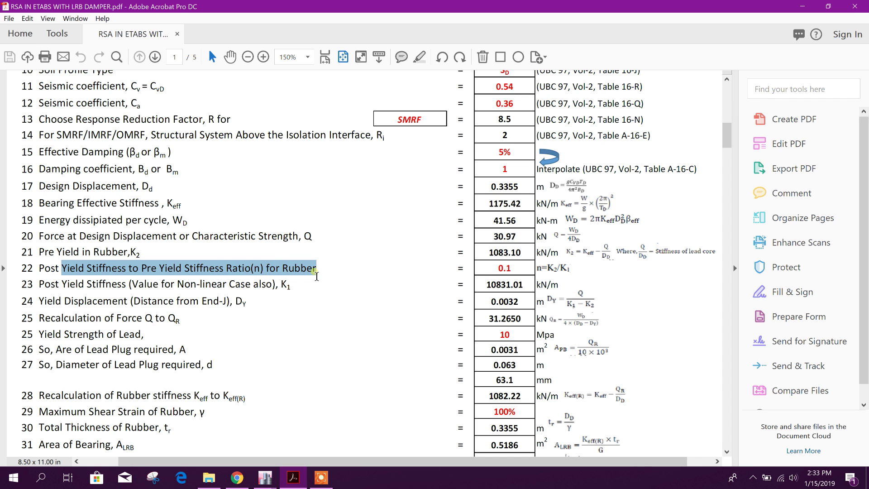
left_click(491, 274)
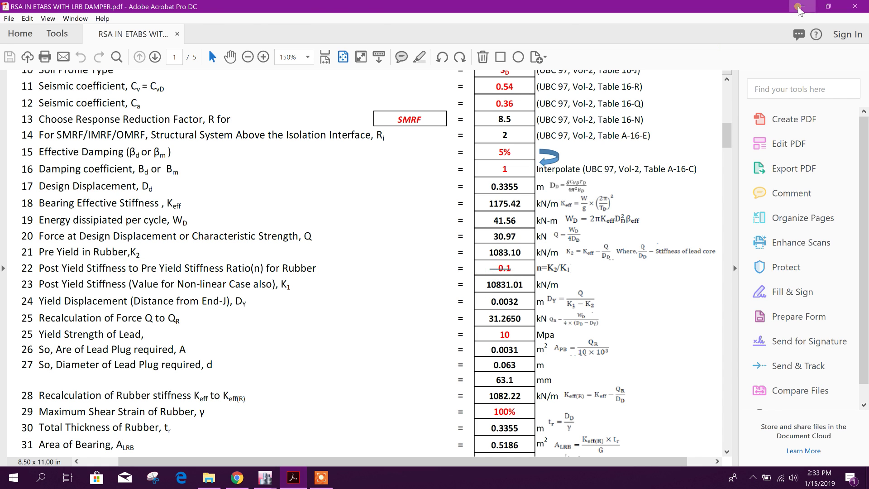
Save the U2 isolator properties and show LRB INTERNAL's U3 directional properties
left_click(799, 7)
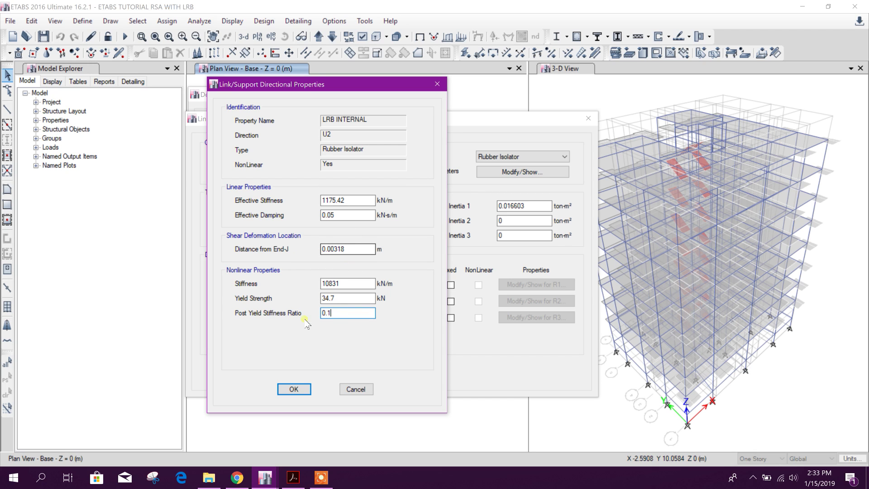
left_click(294, 390)
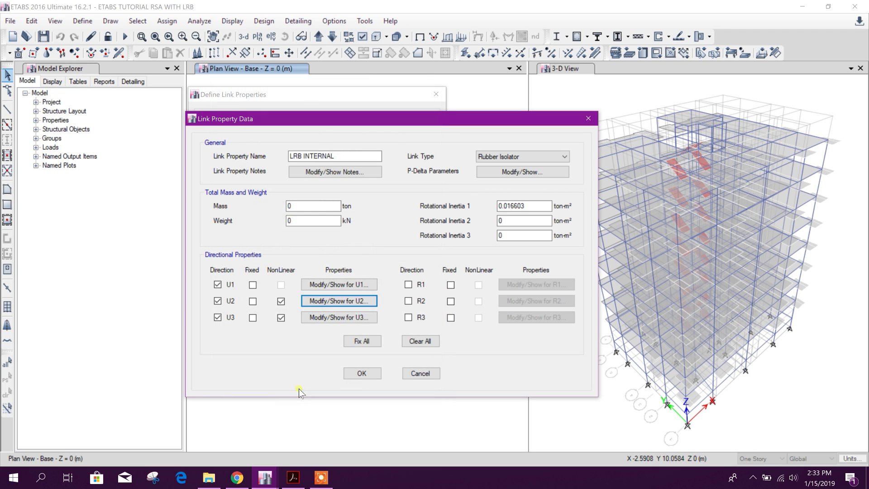
left_click(353, 318)
Paste the report's 1175.42 effective stiffness into U3
left_click_drag(428, 79, 192, 73)
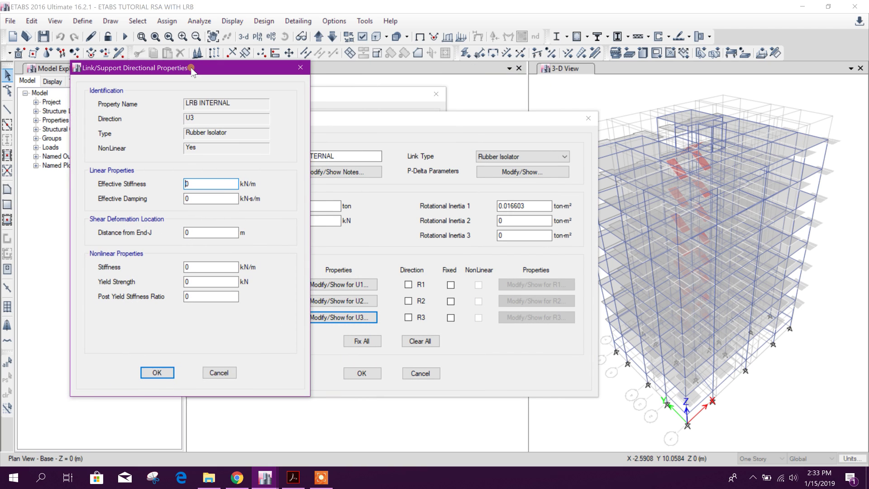
left_click(292, 478)
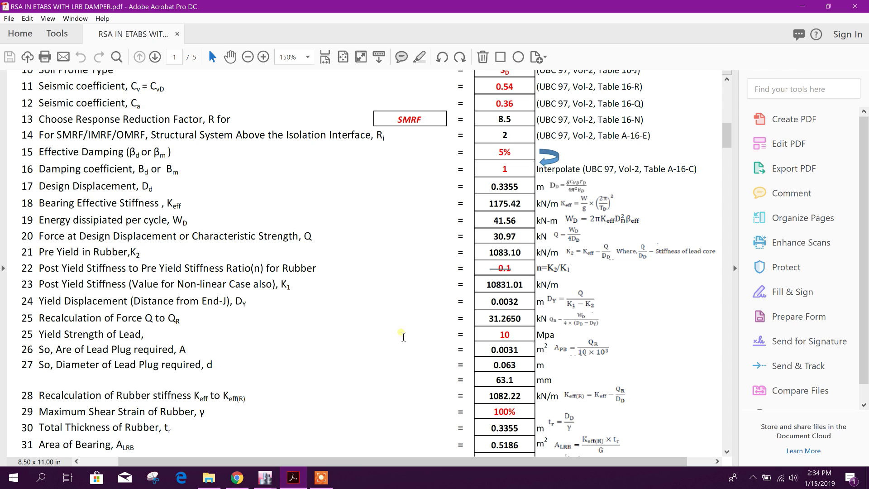
scroll(424, 315, "down", 1)
left_click(343, 57)
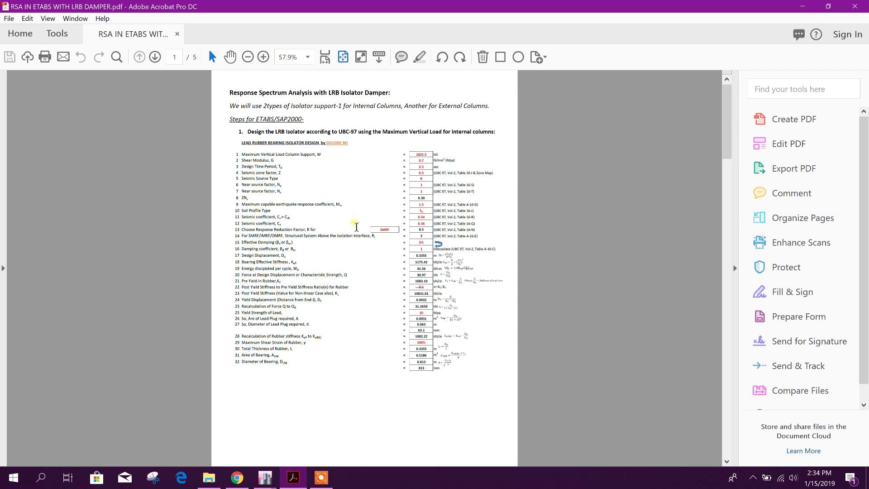
scroll(360, 235, "down", 3)
scroll(404, 298, "up", 4, "ctrl")
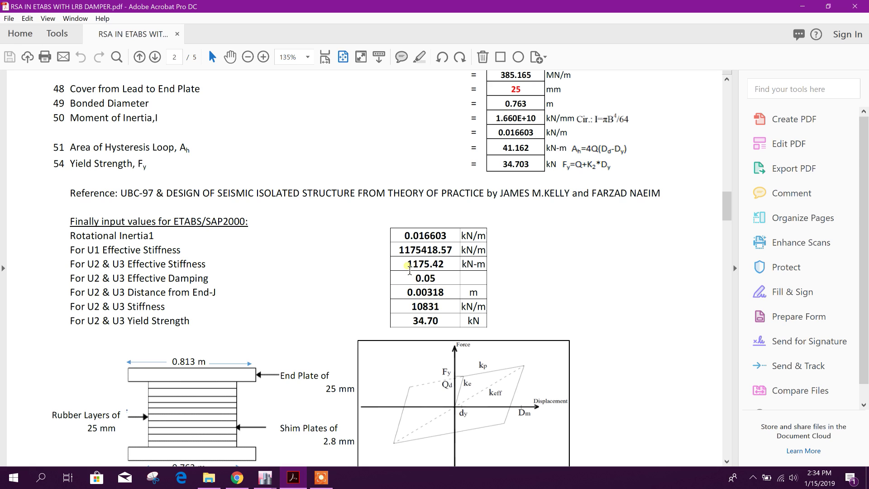
mouse_move(412, 267)
left_mouse_down()
mouse_move(453, 268)
mouse_move(406, 273)
left_mouse_up()
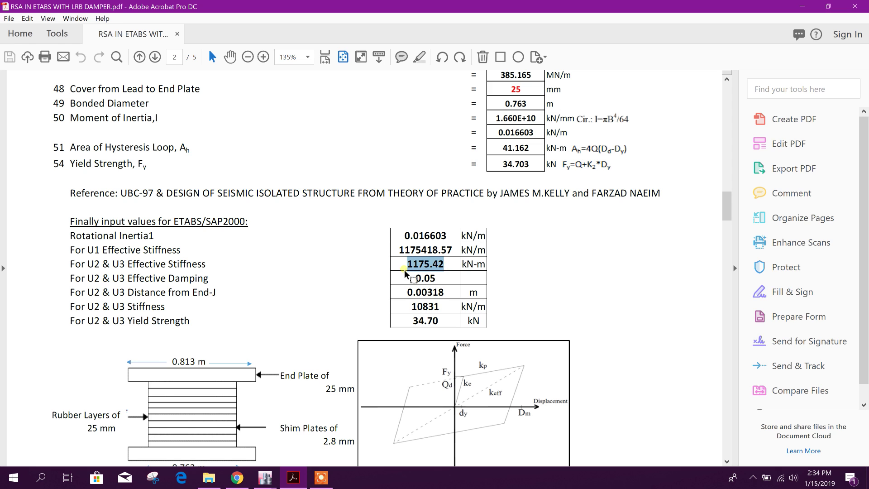
left_click(317, 427)
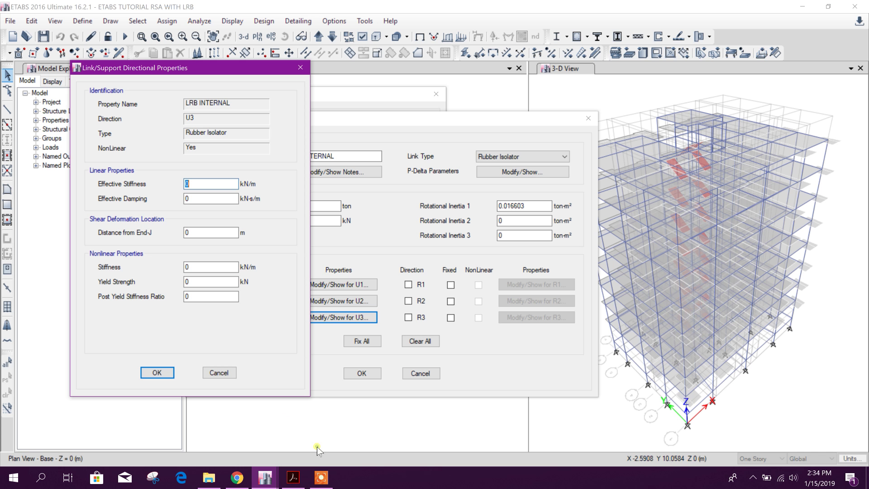
key("ctrl+v")
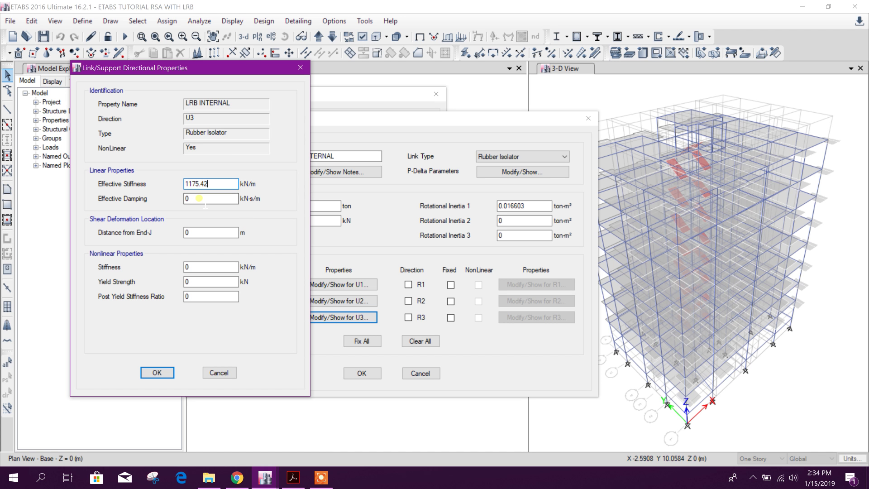
Give U3 0.05 effective damping and the report's 0.00318 End-J distance
left_click(199, 198)
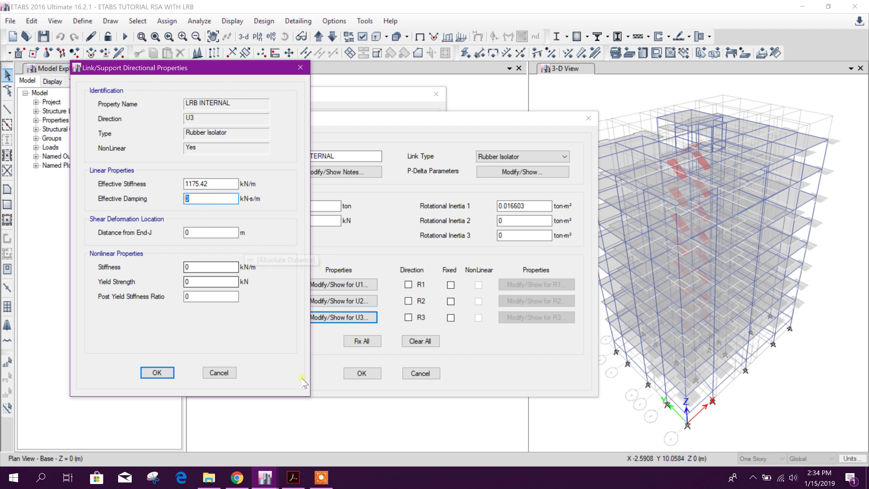
left_click(294, 477)
left_click(294, 477)
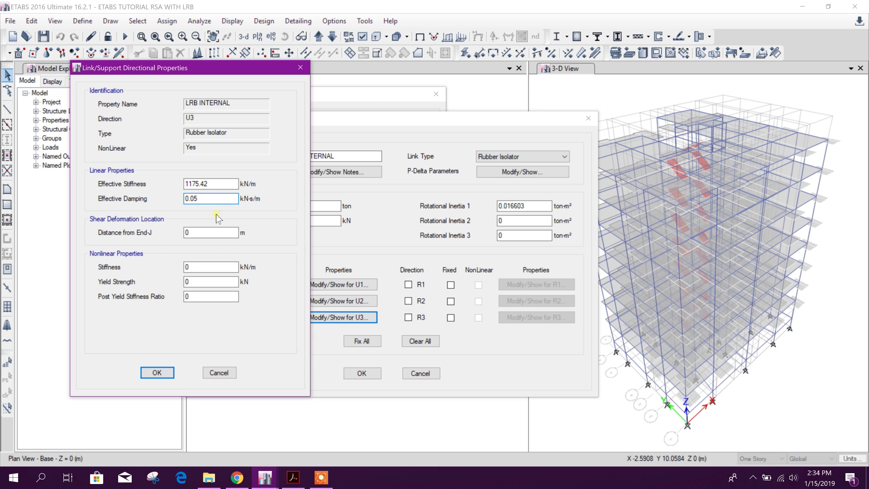
key("Tab")
left_click(293, 479)
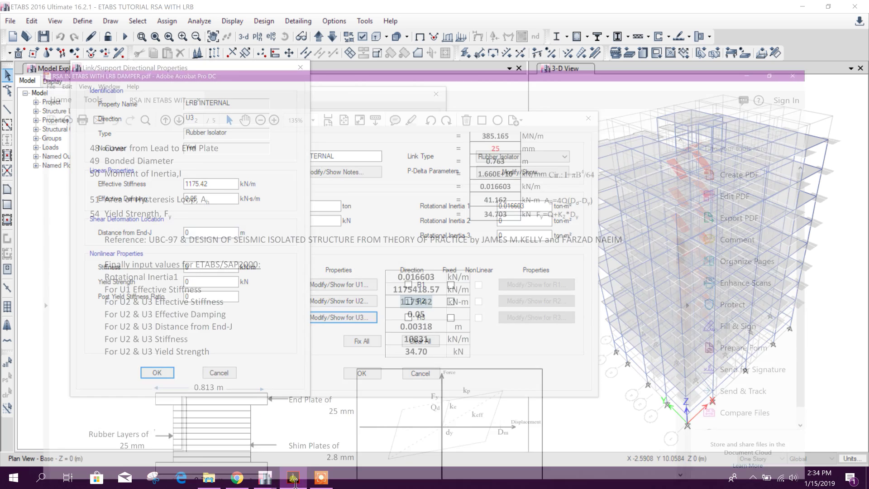
left_click_drag(408, 293, 447, 299)
key("ctrl+c")
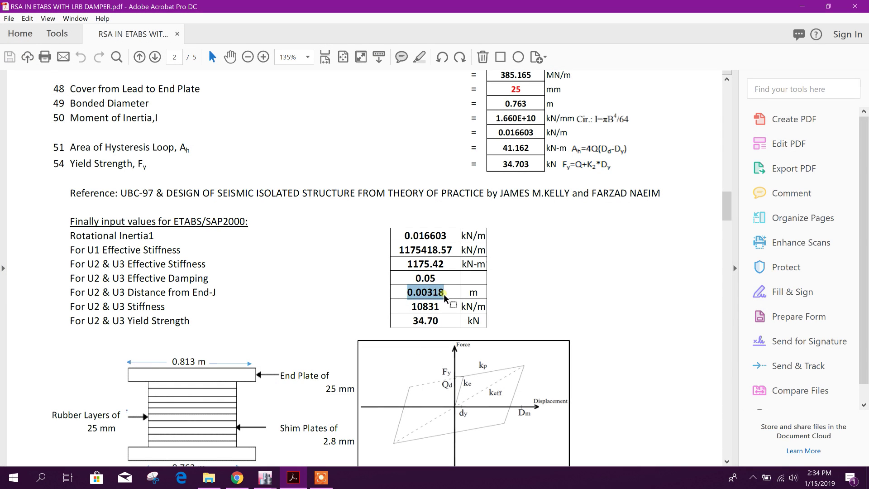
mouse_move(264, 478)
left_click(328, 423)
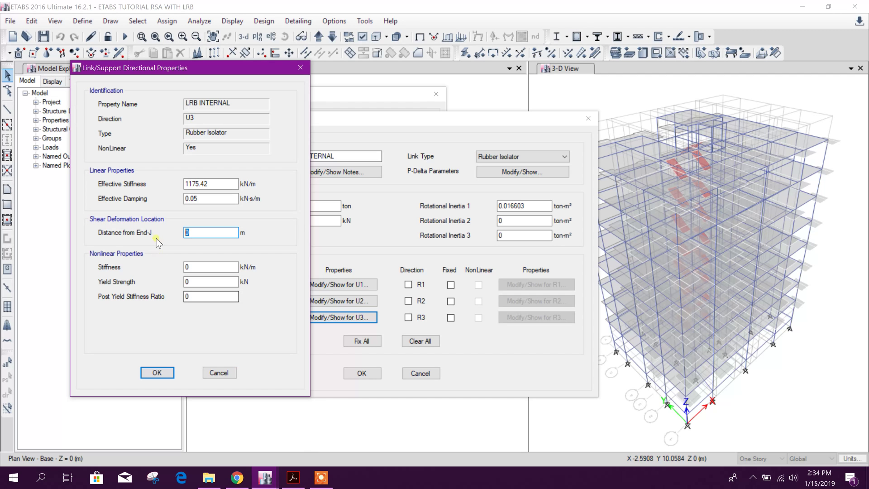
key("ctrl+v")
Set U3's nonlinear stiffness to 10831 and yield strength to 34.7
left_click(207, 267)
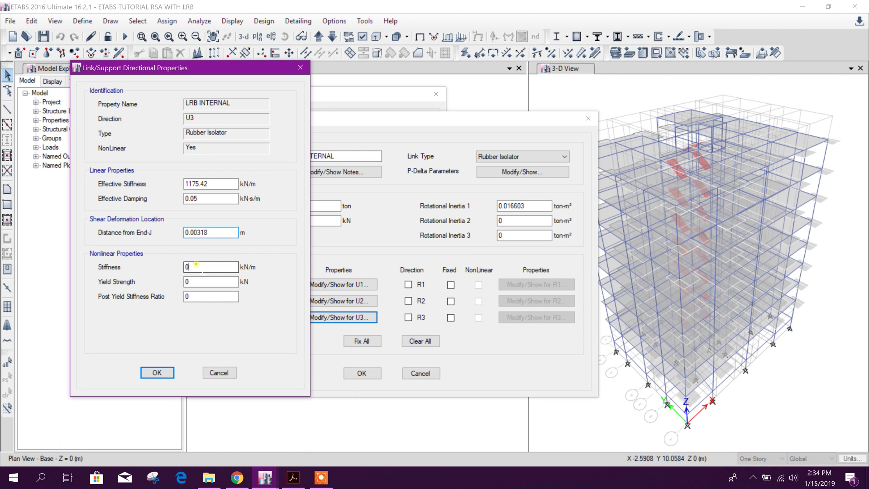
left_click(294, 477)
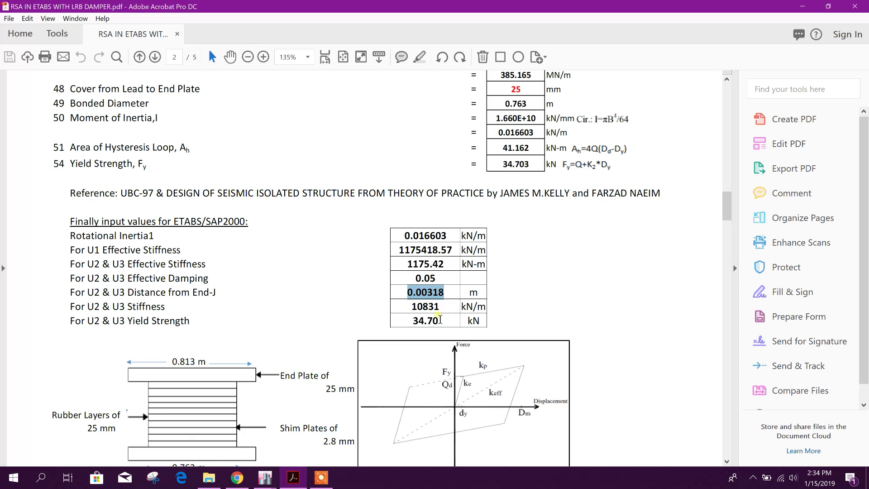
left_click_drag(448, 309, 395, 313)
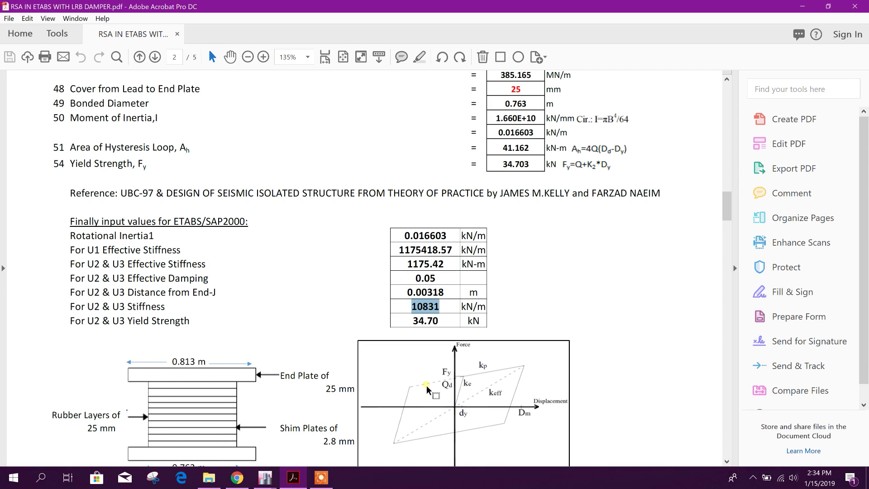
left_click(265, 478)
left_click(304, 452)
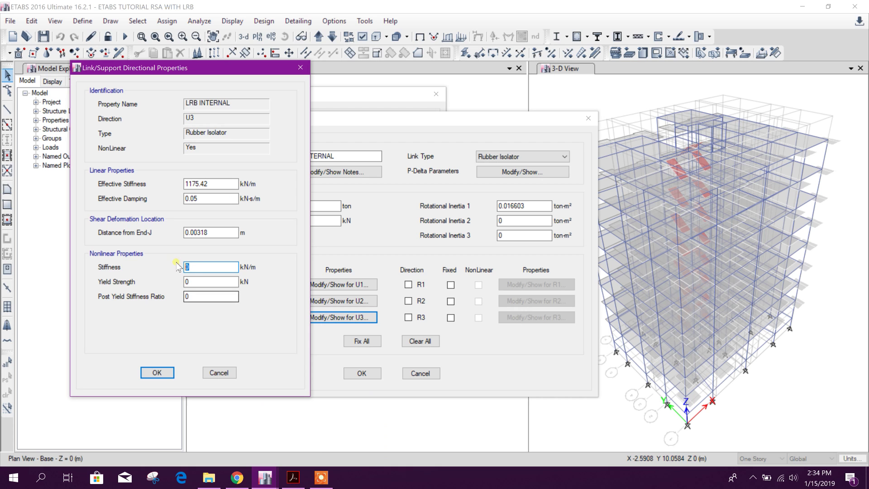
left_click(208, 279)
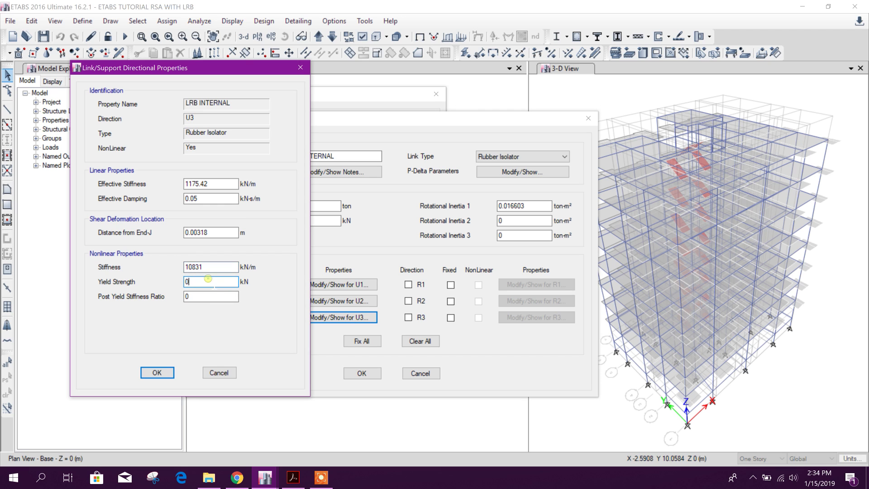
left_click(292, 477)
left_click(293, 477)
Enter the 0.1 post-yield stiffness ratio and save U3 and the LRB INTERNAL property
double_click(217, 297)
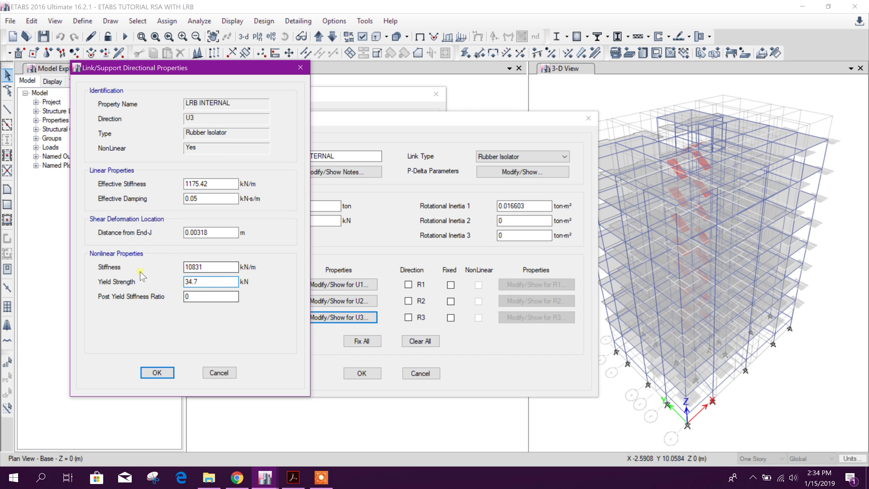
type("0.1")
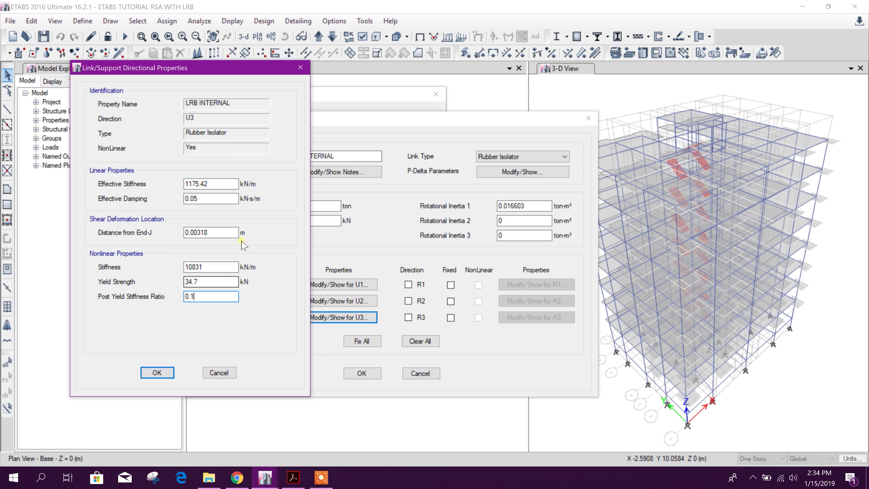
left_click(157, 372)
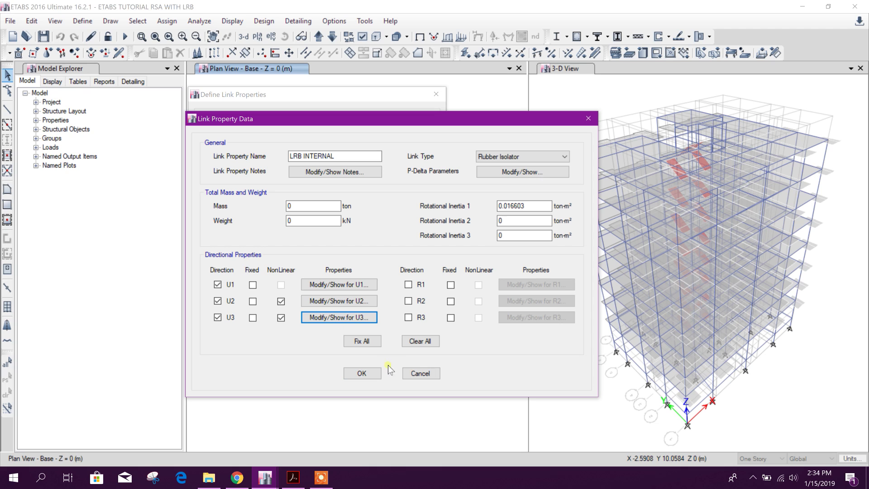
left_click(364, 374)
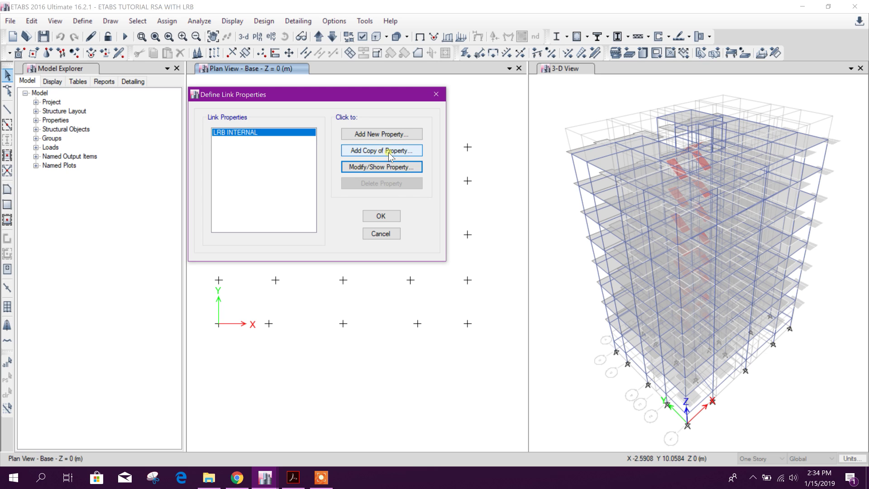
Copy LRB INTERNAL into a new LRB EXTERNAL link property and find its inertia in the report
left_click(390, 152)
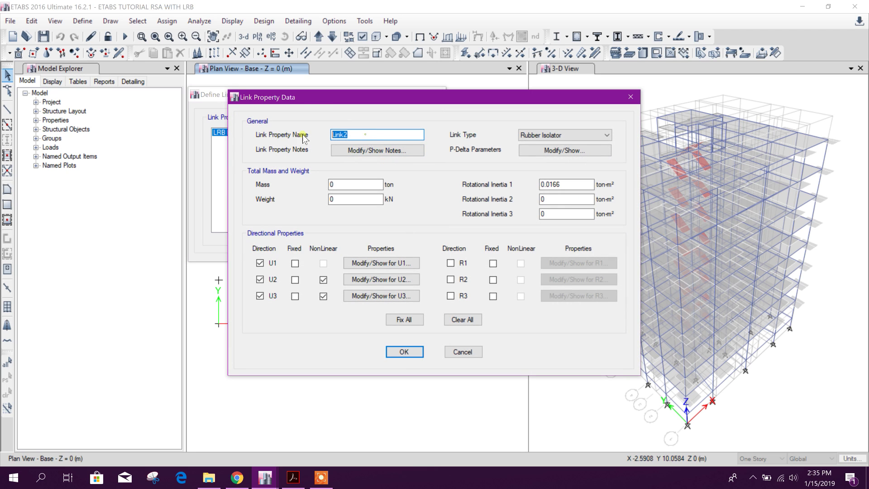
left_click_drag(315, 99, 385, 137)
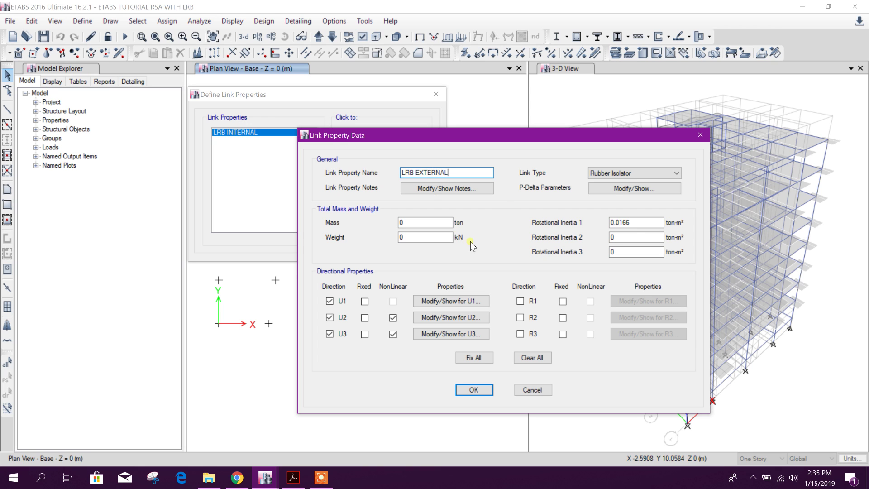
double_click(634, 222)
left_click(293, 477)
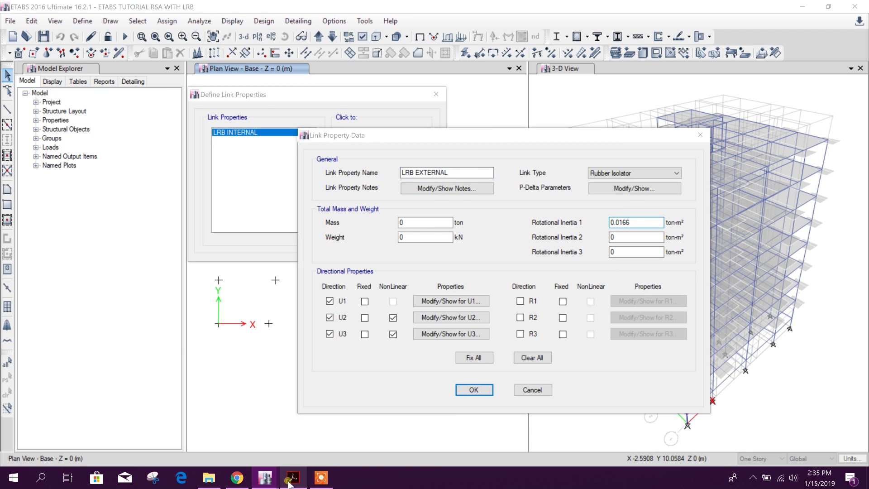
left_click(343, 57)
scroll(391, 273, "down", 2)
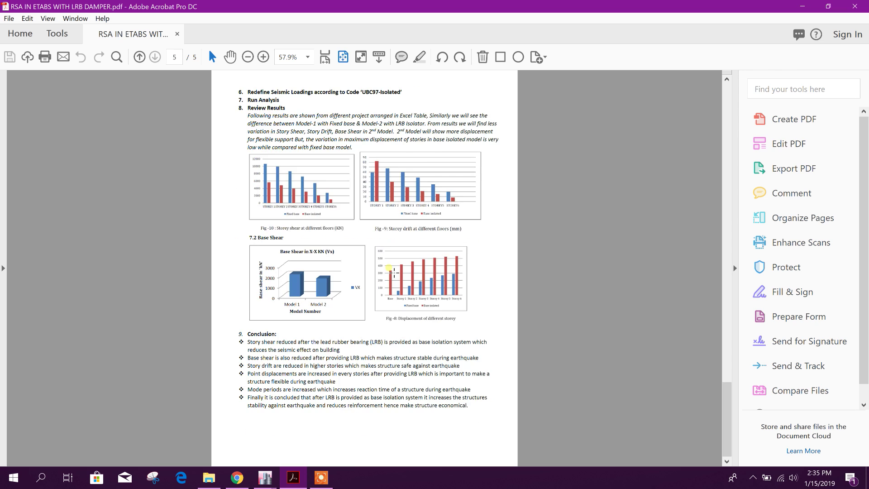
scroll(391, 272, "up", 2)
scroll(364, 282, "up", 5, "ctrl")
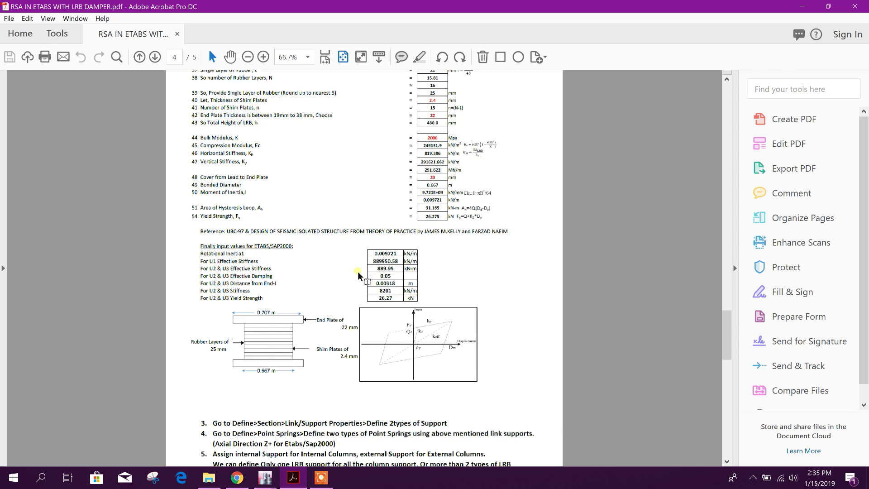
Replace Rotational Inertia 1 (0.0166) with the report's 0.009721
left_click_drag(426, 247, 384, 241)
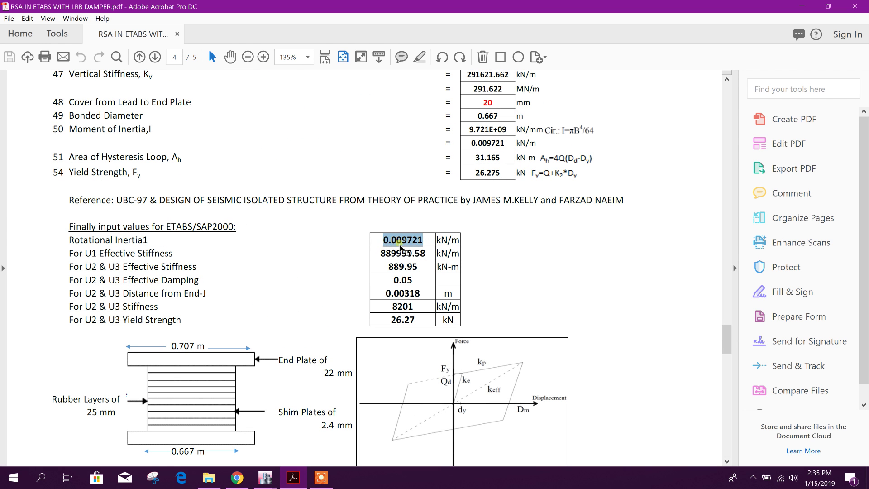
right_click(396, 241)
left_click(414, 248)
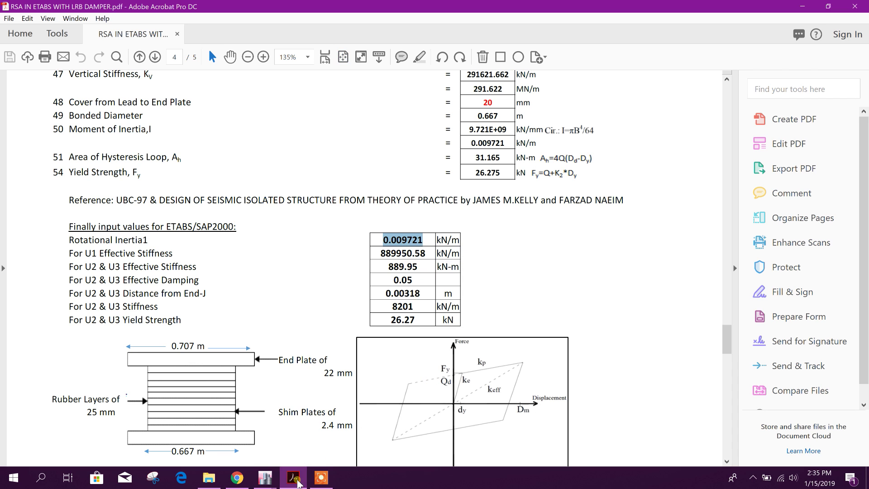
mouse_move(265, 477)
left_click(378, 425)
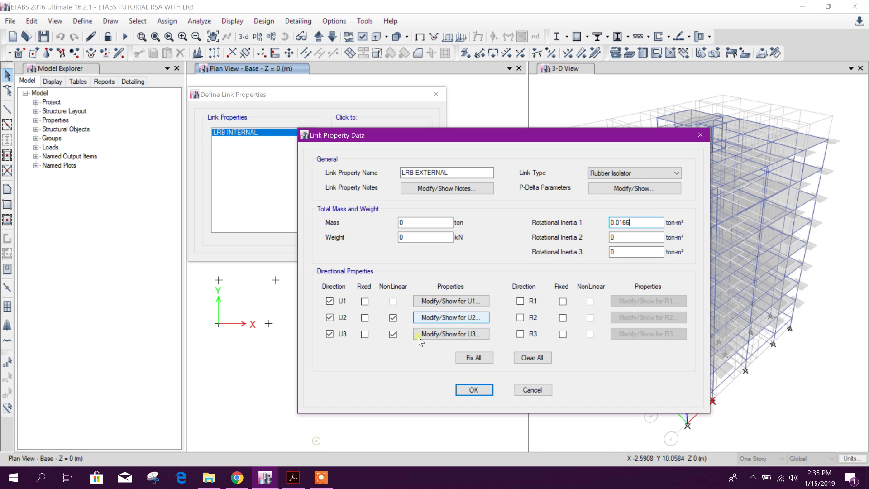
double_click(636, 223)
key("ctrl+v")
left_click(626, 234)
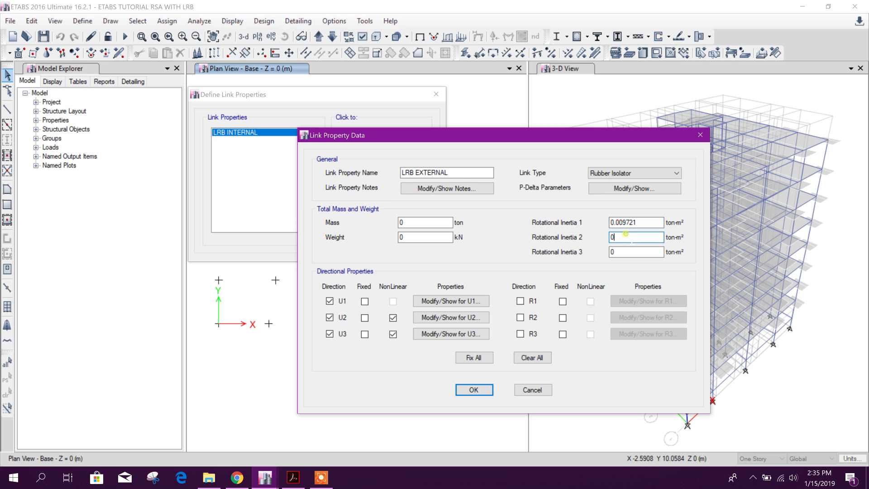
left_click(452, 300)
Replace LRB EXTERNAL's U1 effective stiffness 1175418.57 with 889950.58 from the report and confirm U1
left_click_drag(468, 153, 383, 142)
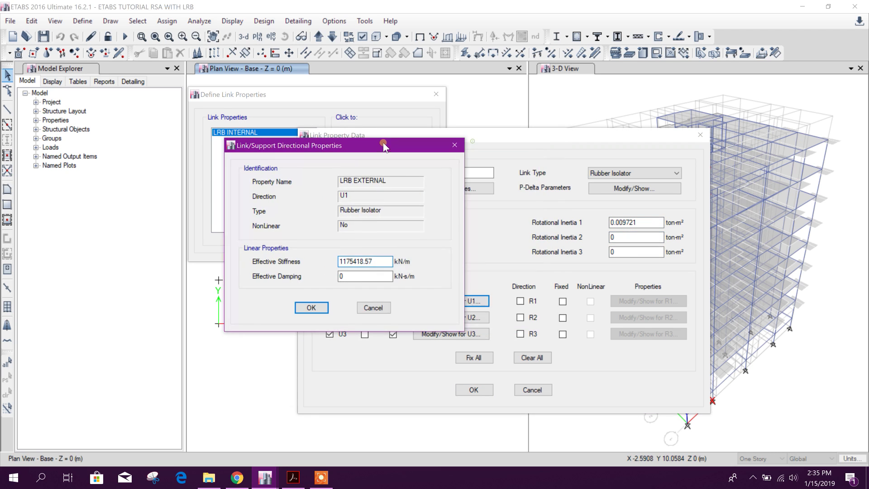
mouse_move(265, 478)
left_click(317, 430)
left_click(288, 485)
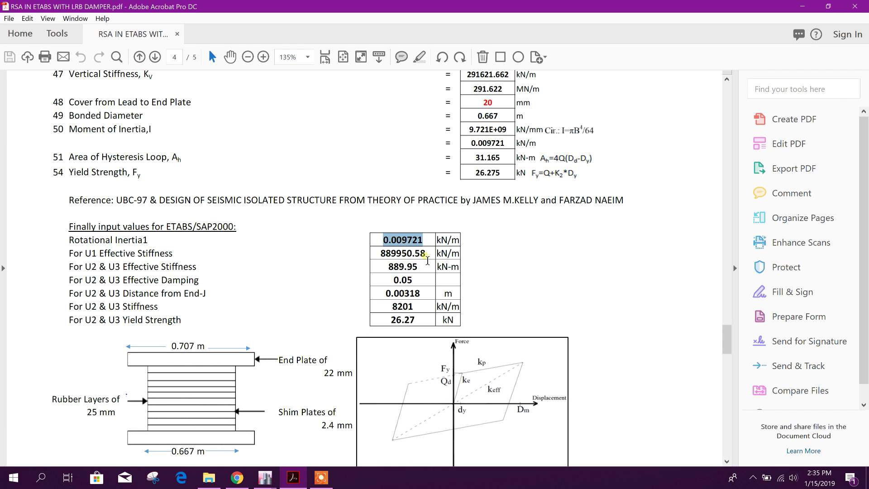
left_click_drag(427, 260, 379, 261)
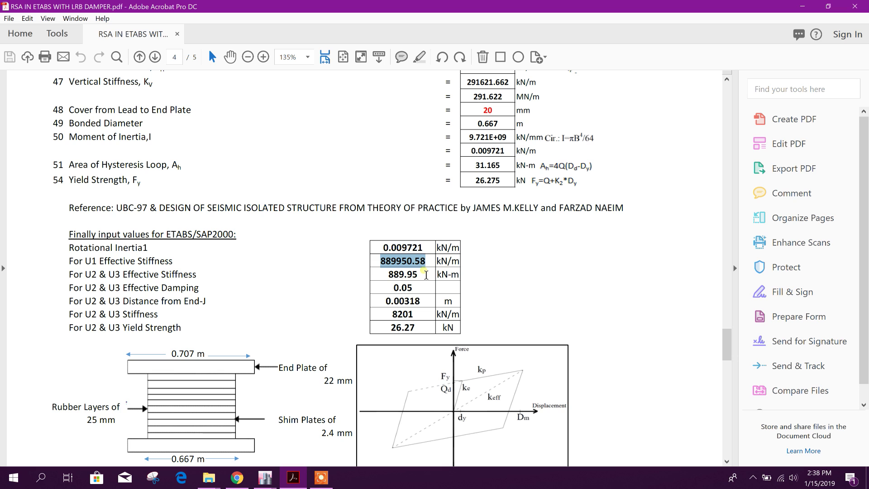
right_click(419, 265)
left_click(464, 271)
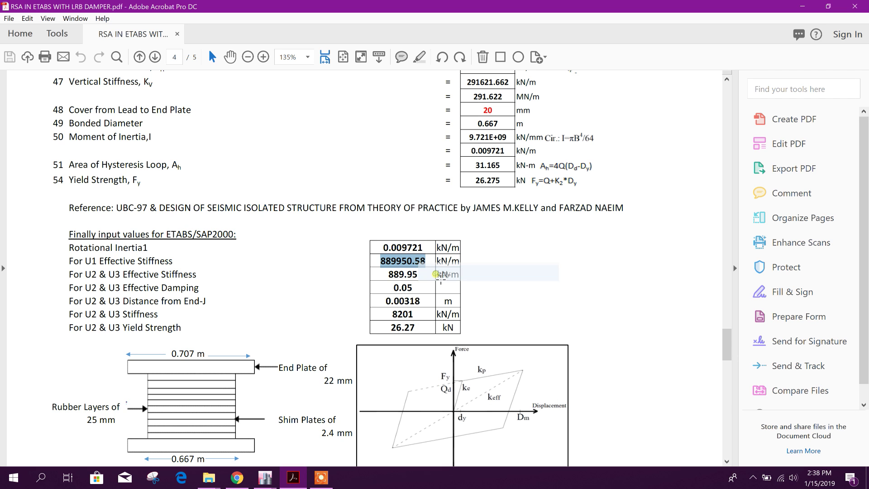
mouse_move(275, 478)
left_click(316, 390)
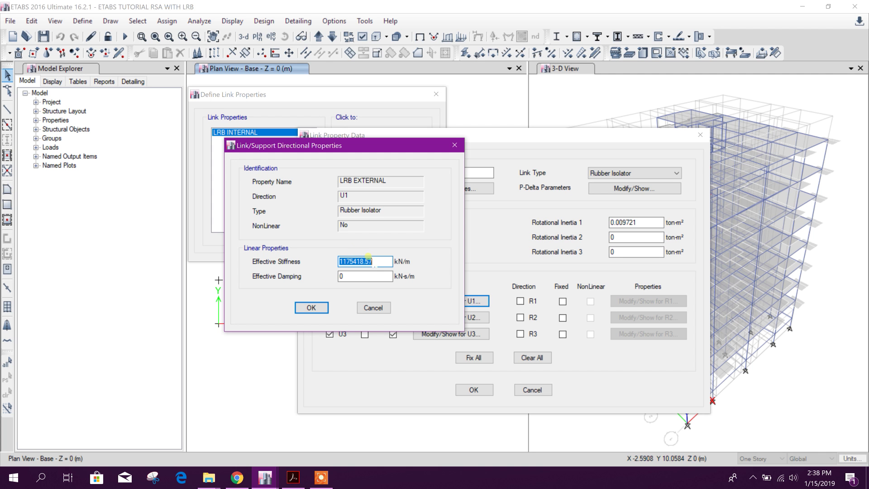
right_click(368, 257)
left_click(390, 308)
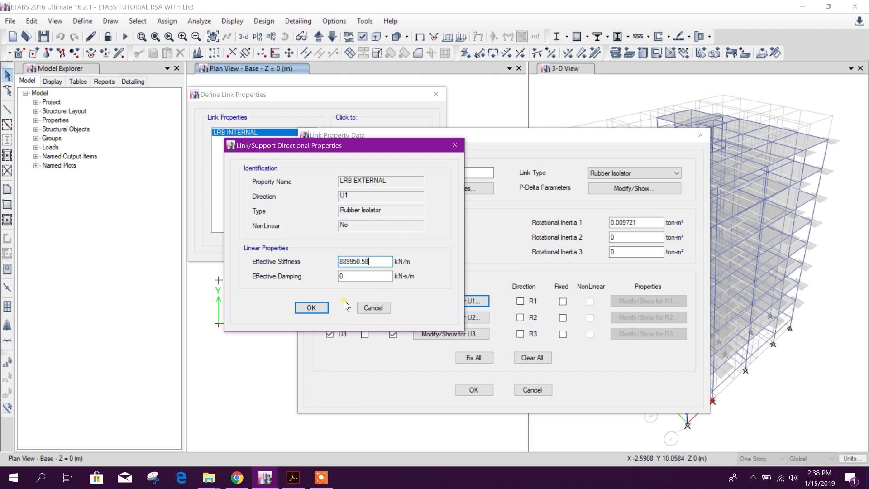
left_click(319, 308)
Put the report's 889.95 effective stiffness into LRB EXTERNAL's U2 properties
left_click(453, 317)
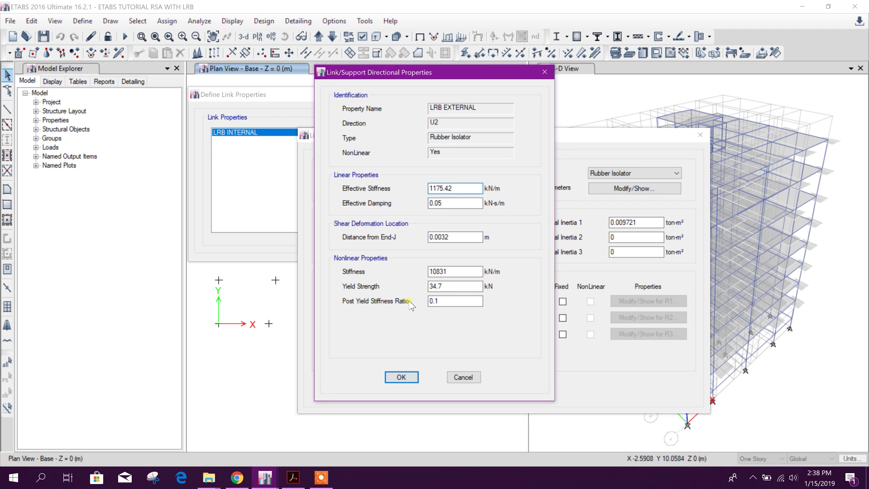
key("alt+Tab")
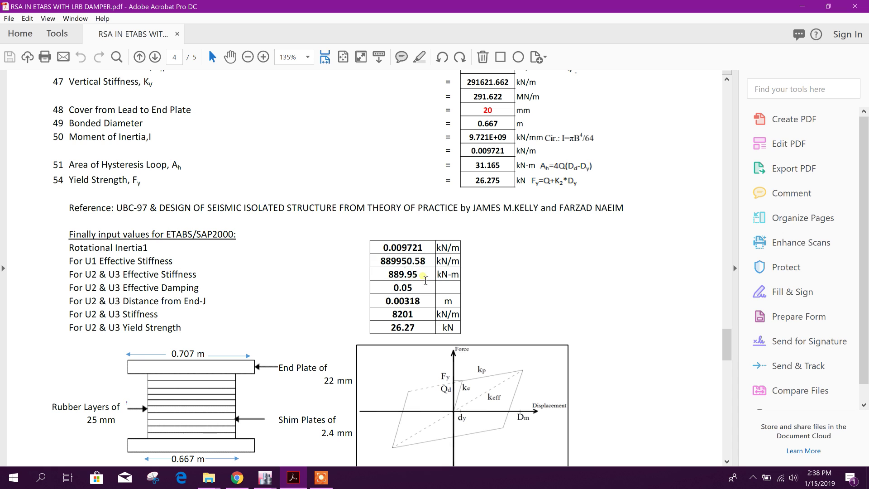
double_click(403, 274)
right_click(402, 274)
left_click(423, 286)
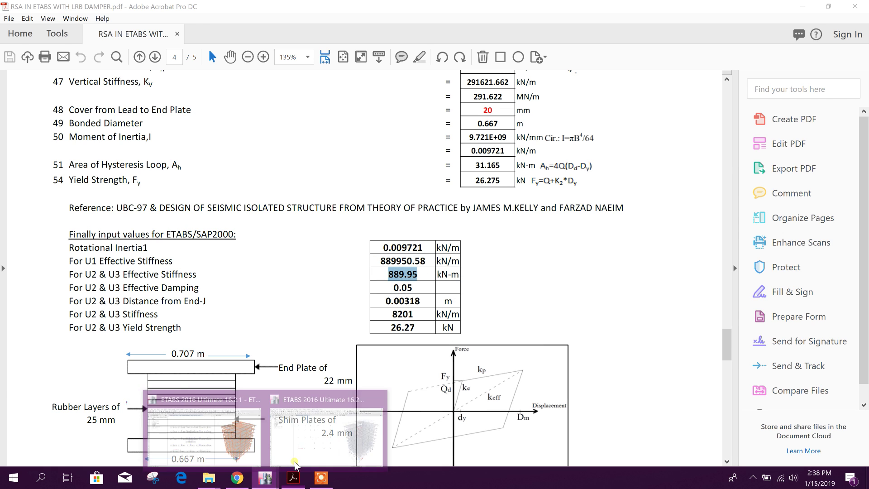
left_click(265, 478)
left_click(455, 201)
double_click(460, 189)
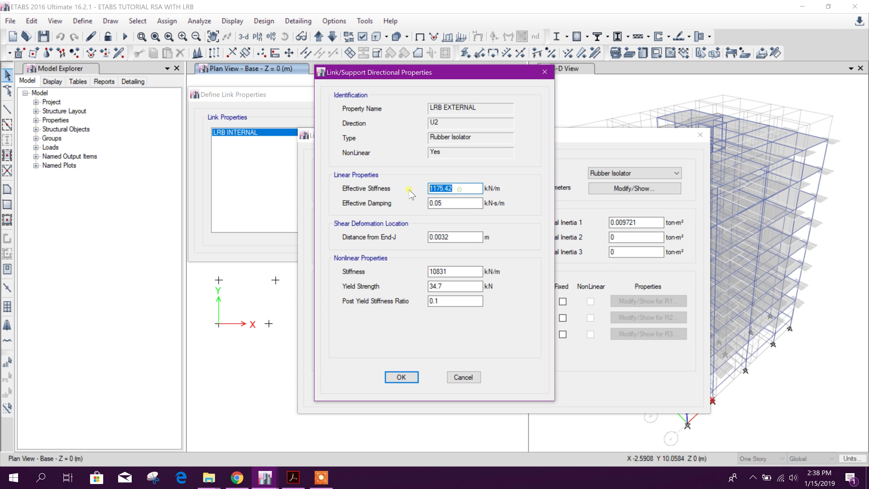
left_click(455, 202)
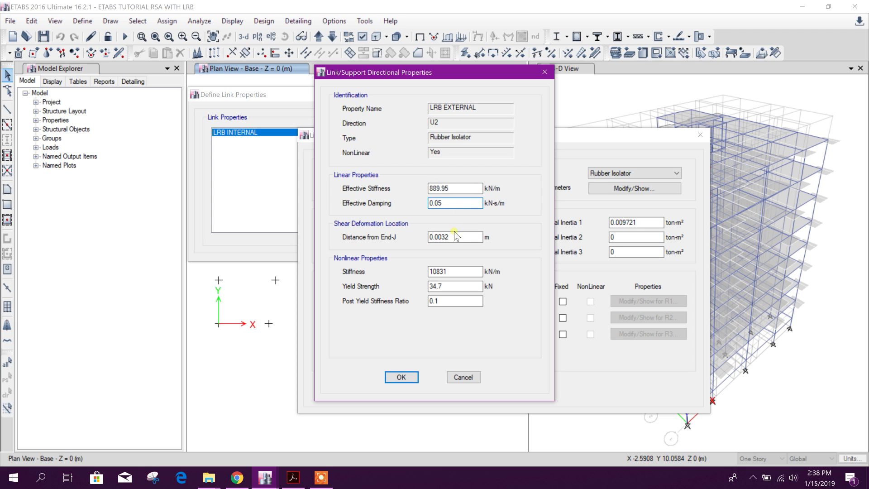
Paste the report's 0.00318 End-J distance and 8201 stiffness into U2
left_click(294, 477)
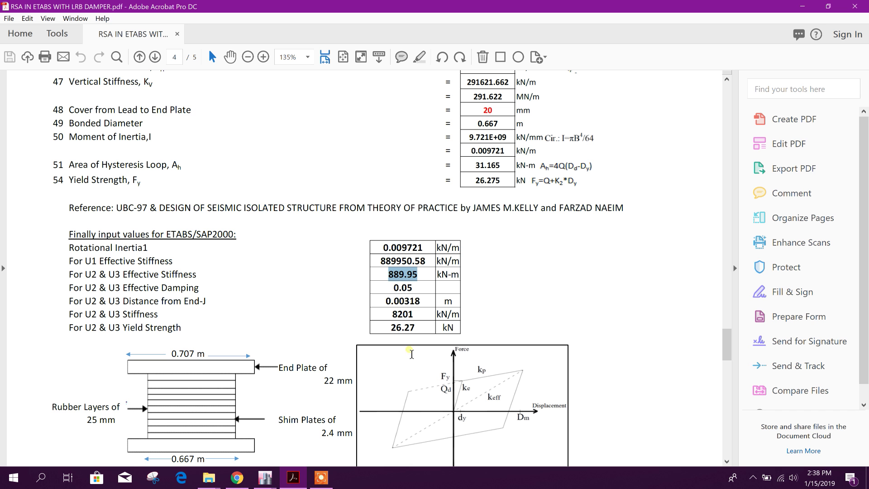
left_click_drag(411, 301, 380, 308)
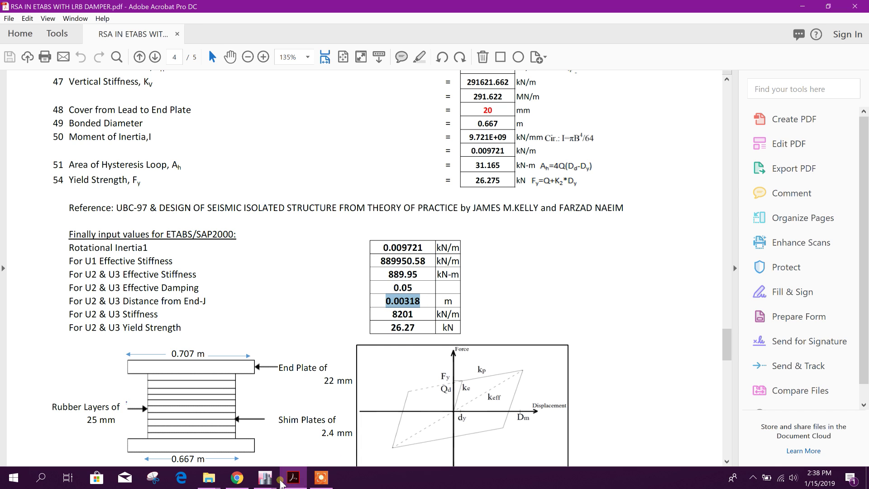
left_click(266, 478)
left_click(443, 429)
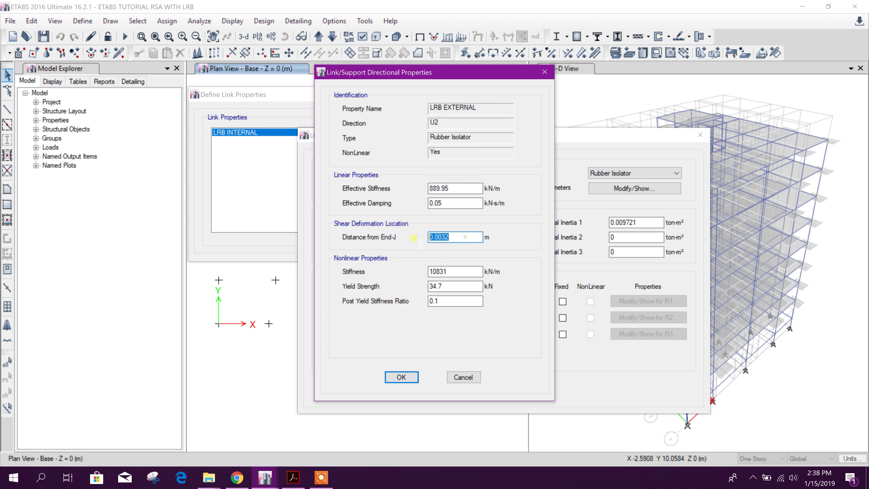
key("ctrl+v")
left_click(293, 478)
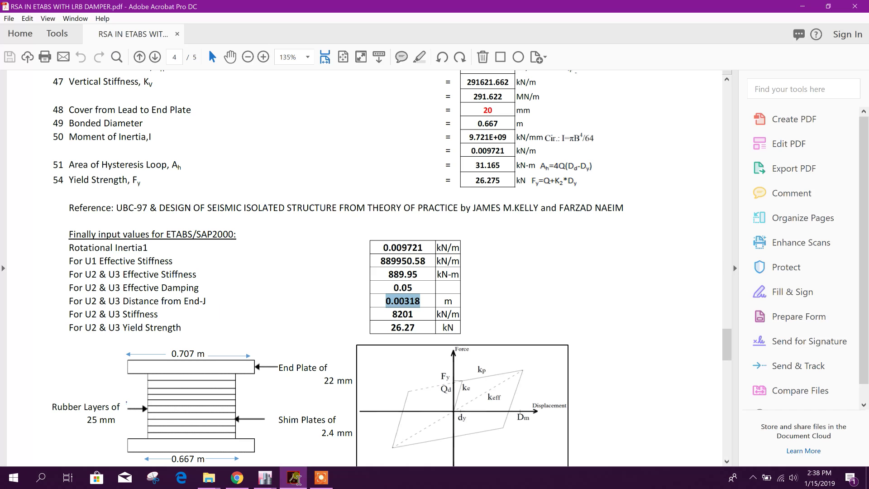
left_click(419, 320)
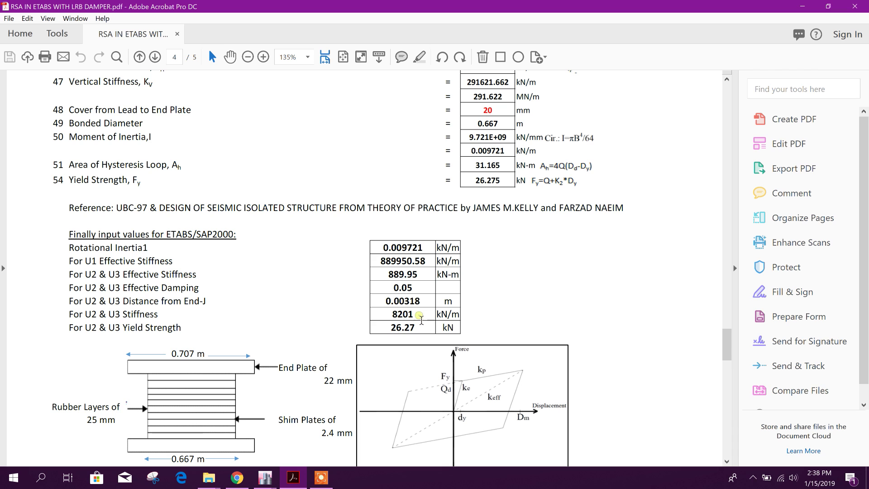
double_click(403, 316)
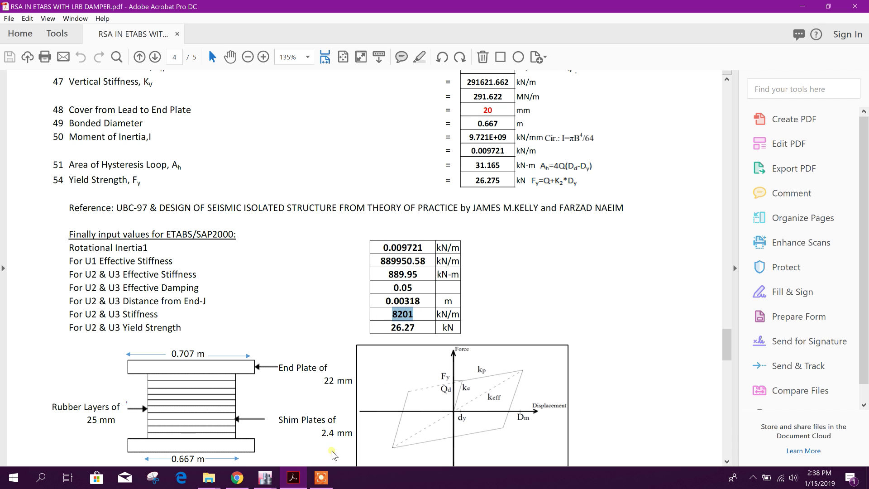
left_click(265, 477)
key("shift+Tab")
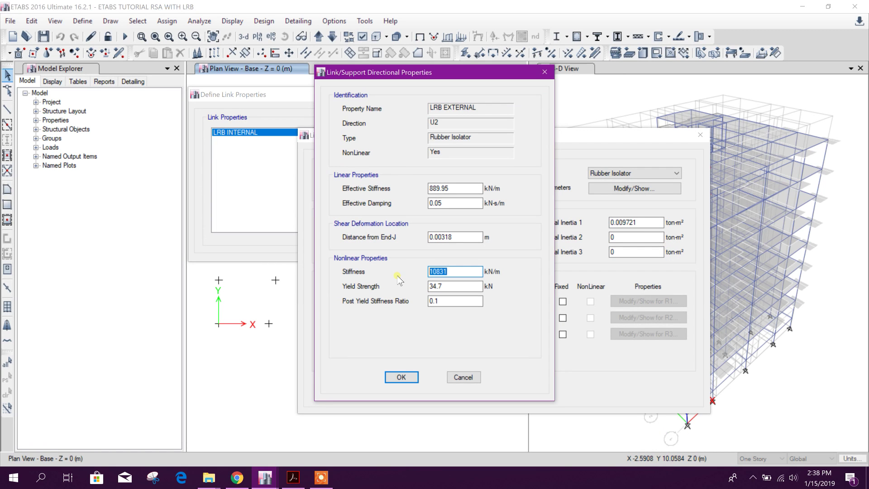
key("ctrl+v")
Lower U2's yield strength to 26.27 kN and save U2
left_click(454, 284)
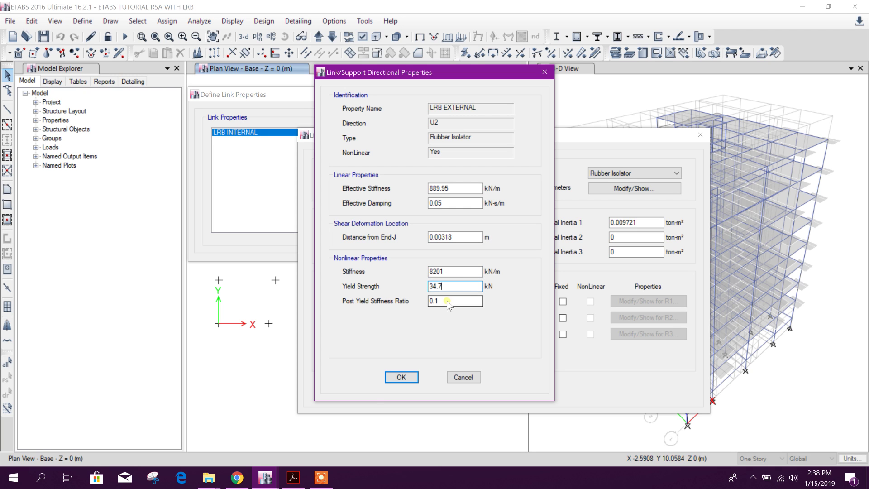
left_click(294, 478)
key("alt+Tab")
type("26.")
left_click(401, 377)
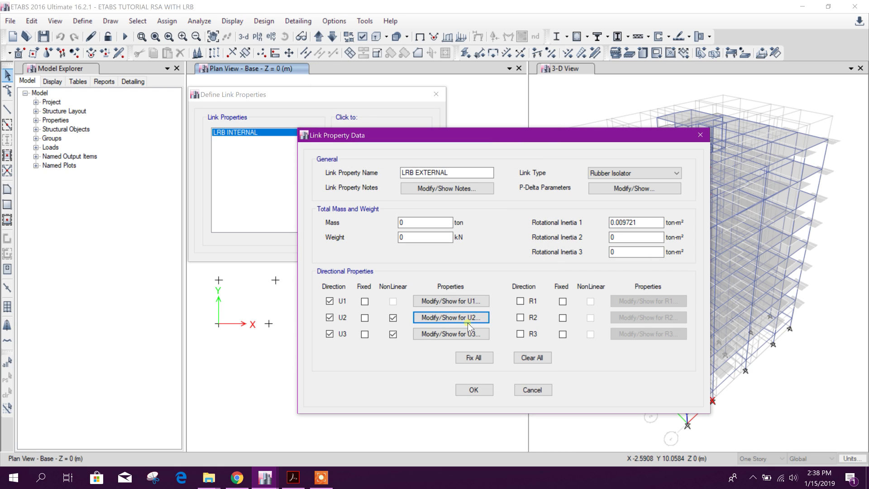
left_click(466, 333)
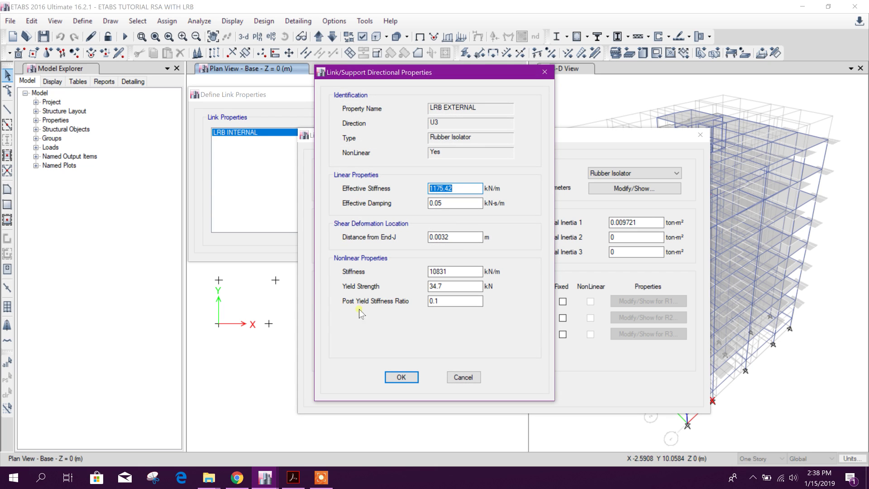
Enter the report's 0.00318 m End-J distance in LRB EXTERNAL's U3 properties
left_click(292, 477)
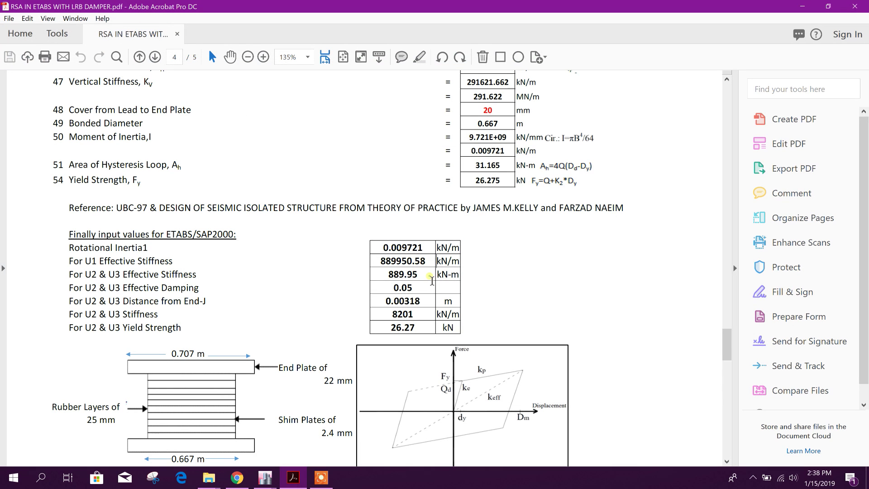
double_click(411, 272)
left_click_drag(411, 272, 369, 281)
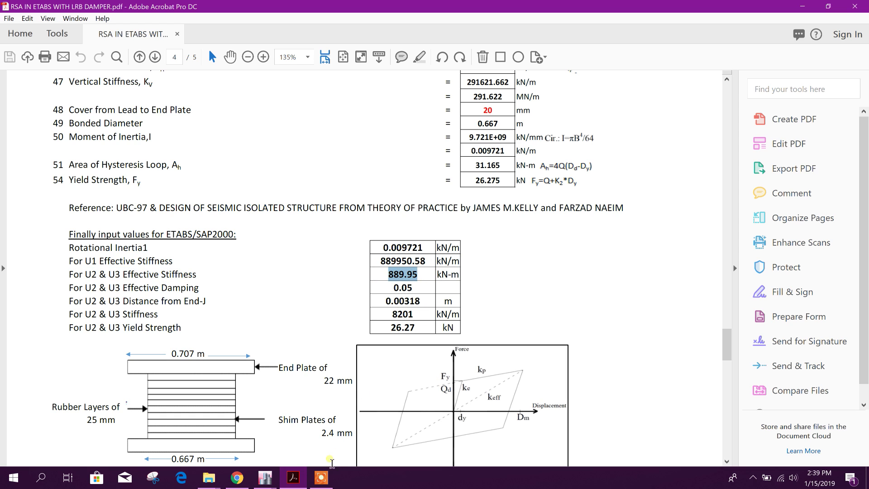
left_click(265, 477)
left_click(399, 448)
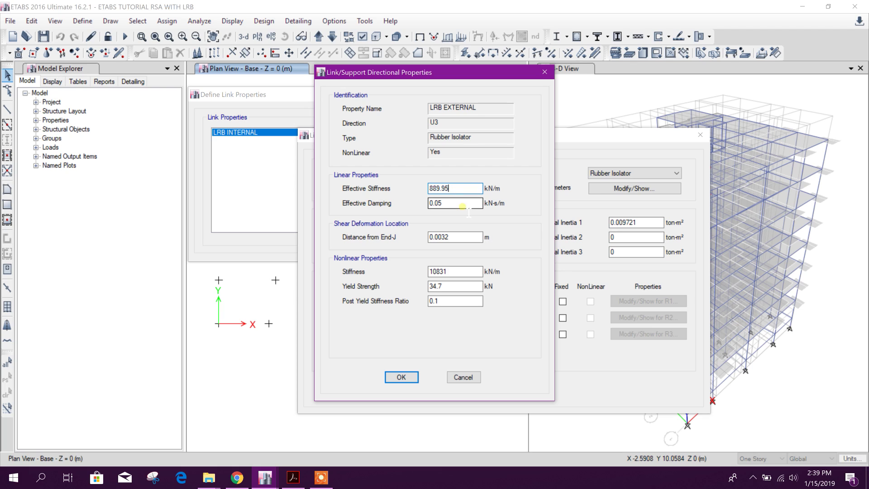
double_click(445, 237)
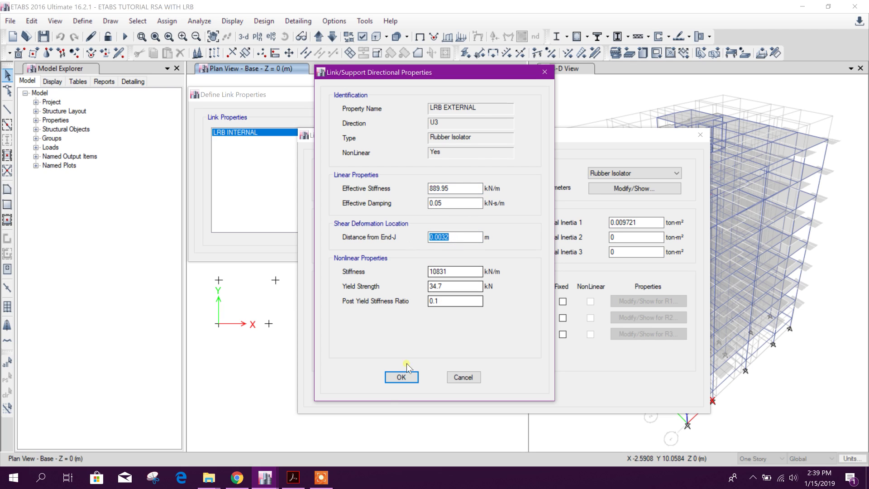
left_click(444, 236)
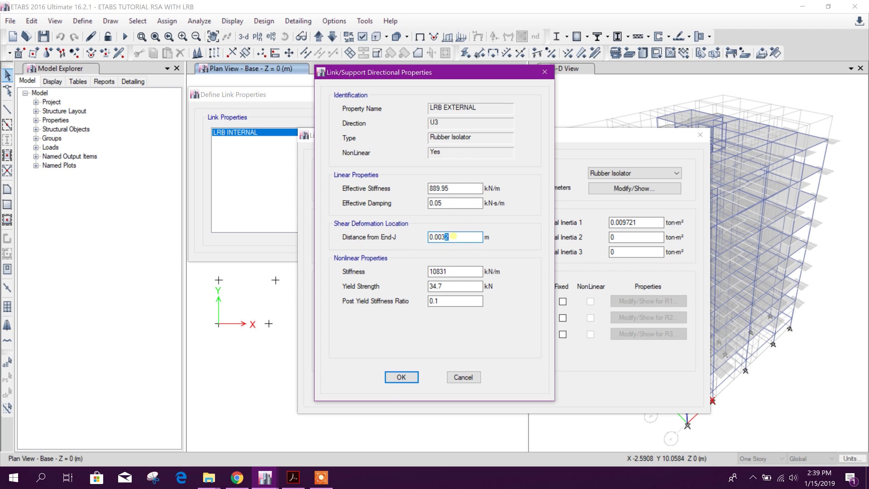
key("Tab")
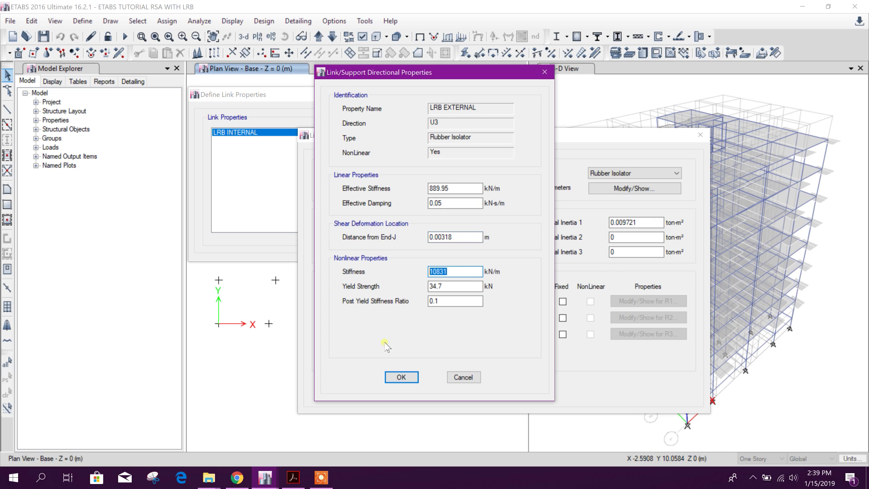
Set U3 stiffness to 8201 kN/m and yield strength to 26.27 kN, then save LRB EXTERNAL
left_click(298, 477)
left_click_drag(415, 313, 368, 325)
left_click(264, 477)
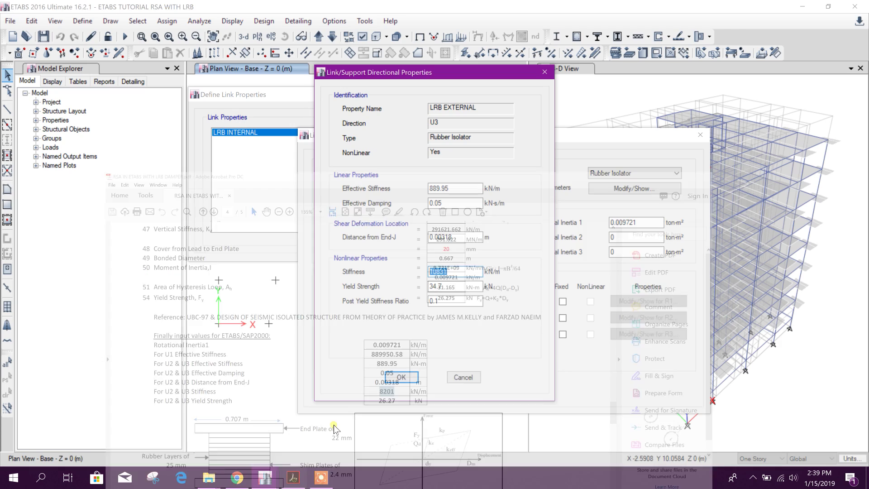
left_click(456, 271)
left_click_drag(457, 272, 384, 275)
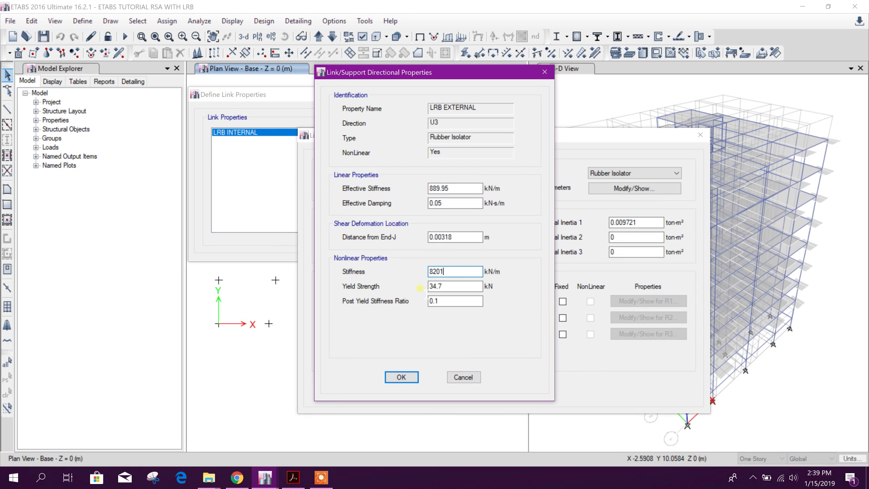
left_click(293, 477)
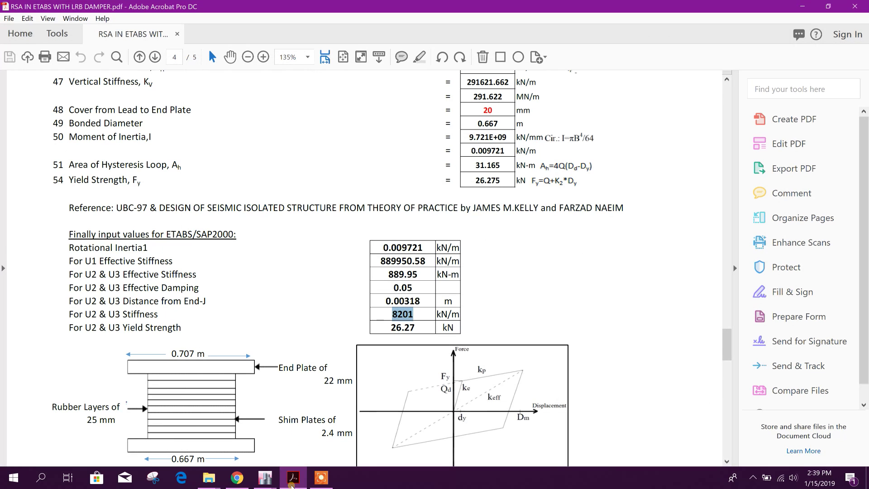
left_click(264, 478)
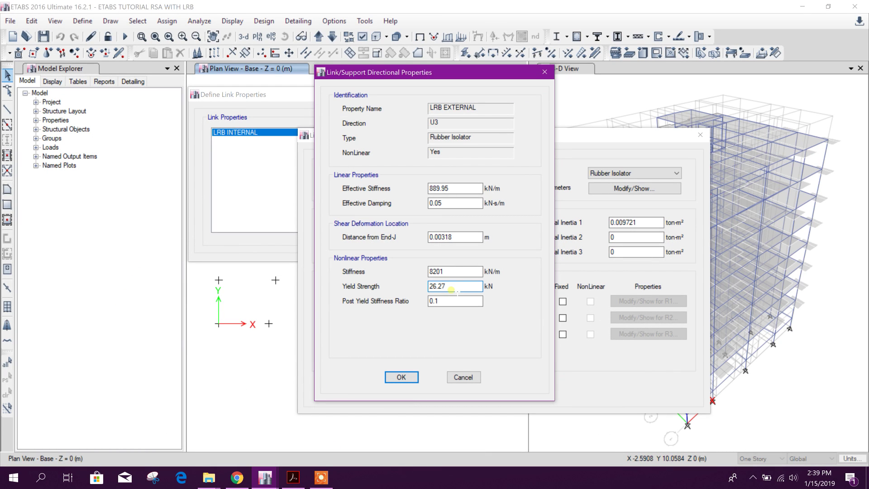
type("26.27")
left_click(401, 377)
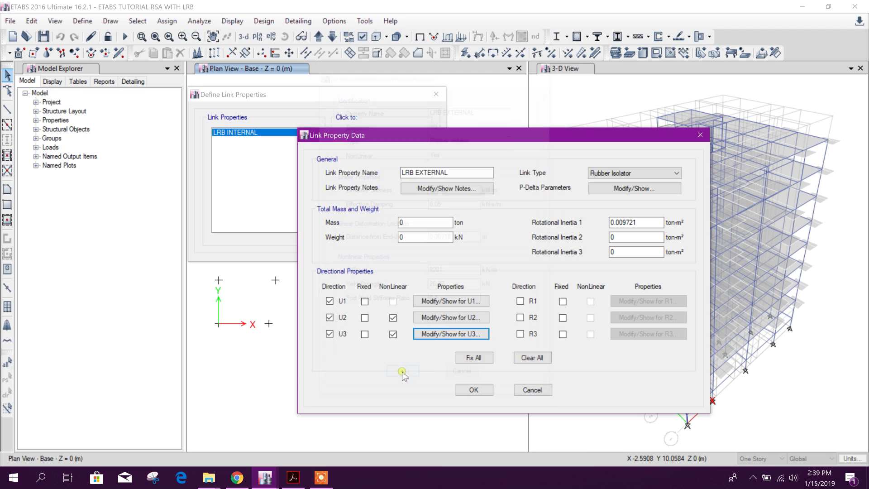
left_click(475, 390)
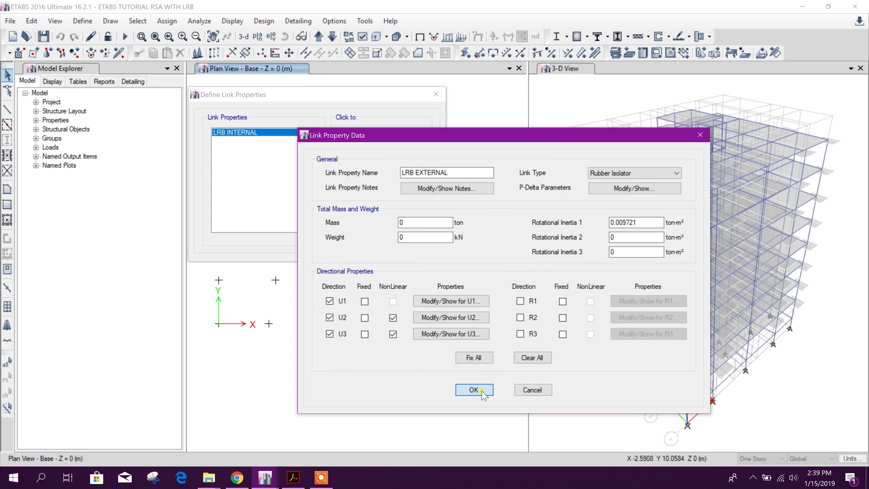
Close the link properties list and glance over the LRB report page in the PDF
left_click(382, 215)
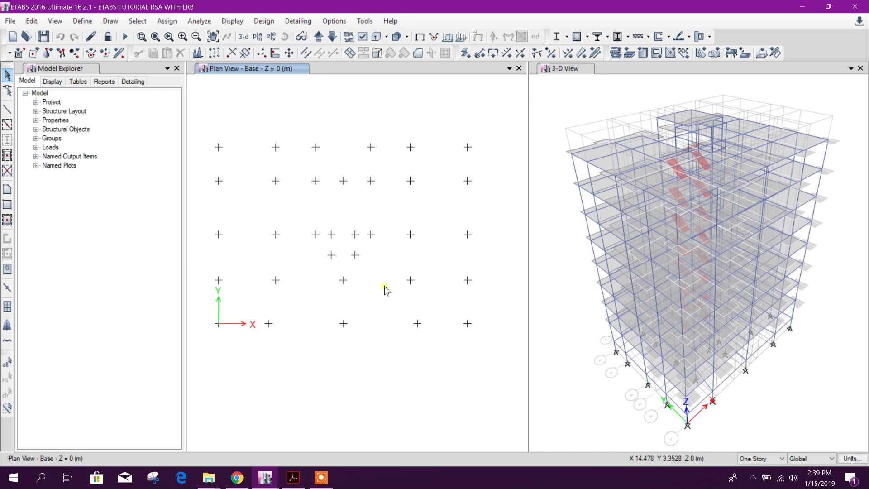
key("ctrl+p")
left_click(83, 21)
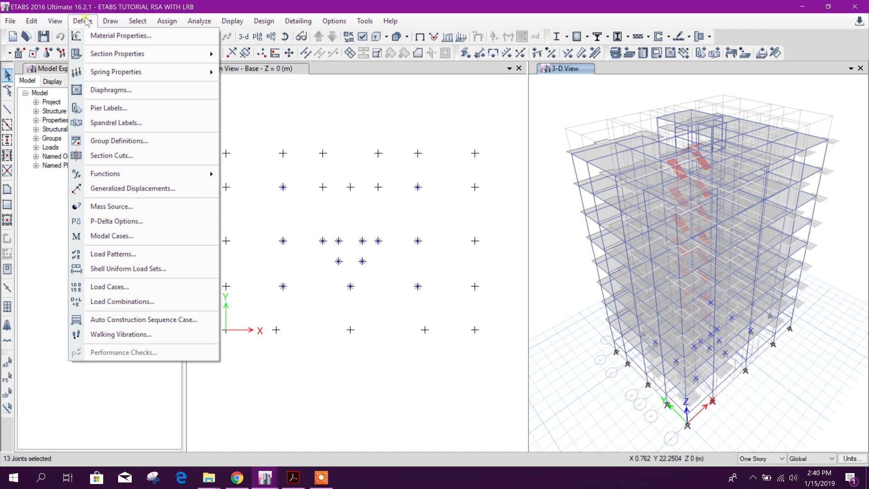
key("Escape")
left_click(292, 479)
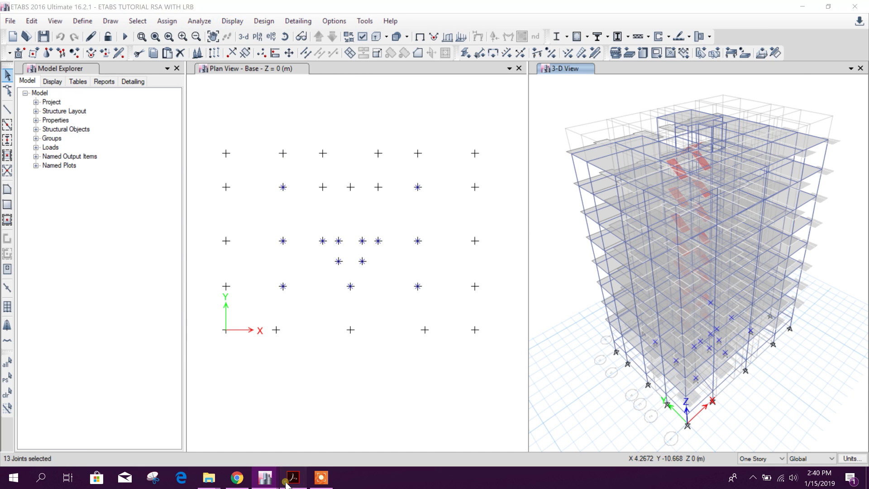
left_click(325, 57)
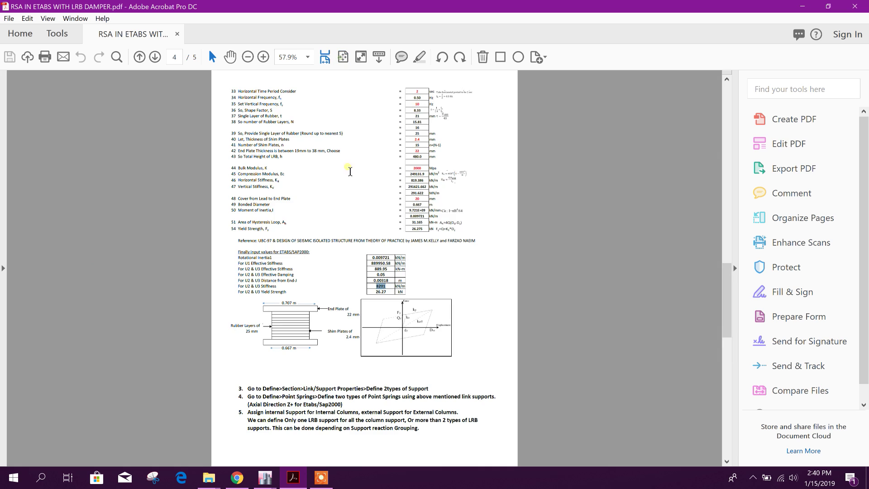
scroll(362, 203, "down", 1)
scroll(375, 233, "up", 1)
scroll(290, 421, "up", 4, "ctrl")
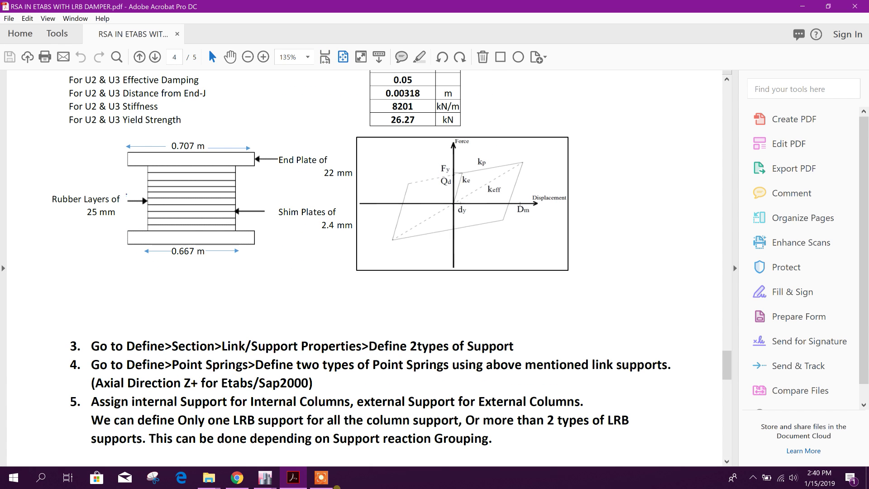
mouse_move(265, 478)
left_click(236, 437)
Create point spring property PINT with an LRB INTERNAL single-joint link
left_click(90, 21)
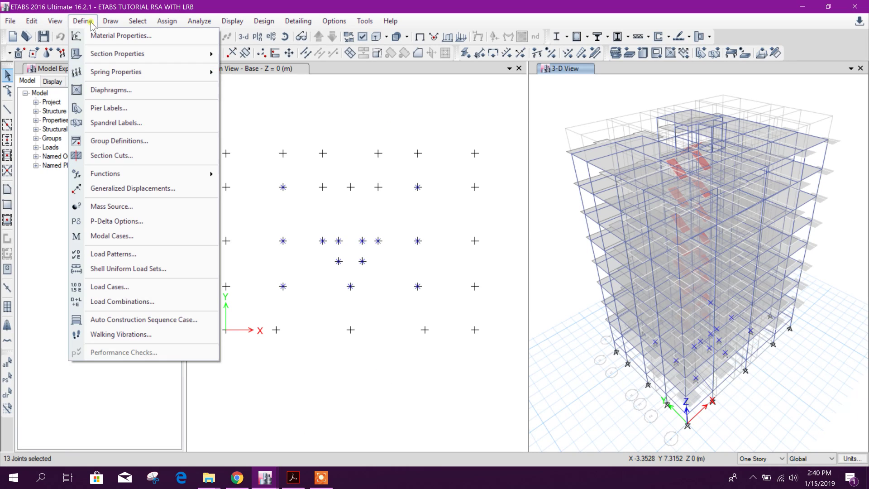
mouse_move(136, 72)
left_click(246, 72)
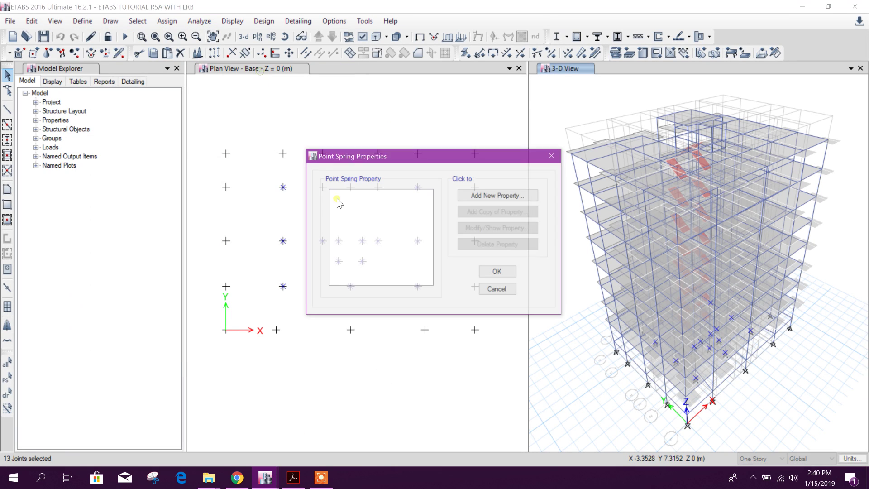
left_click(497, 195)
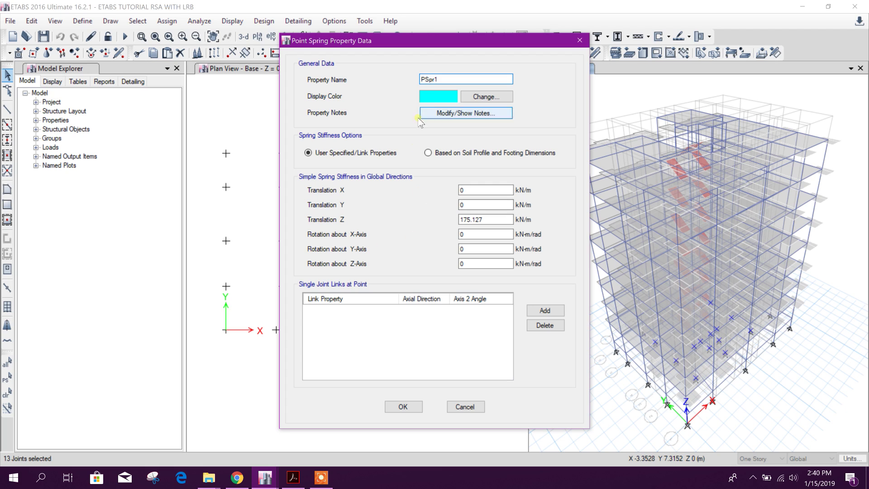
double_click(429, 79)
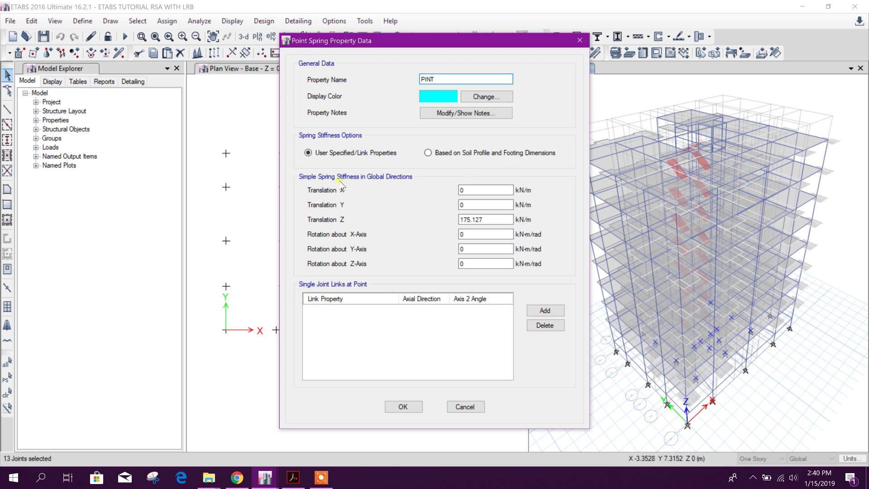
left_click(544, 310)
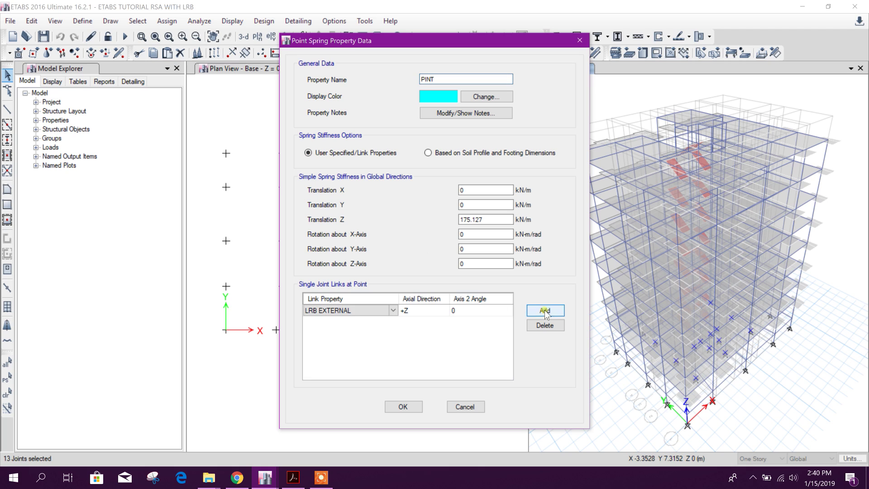
left_click(388, 313)
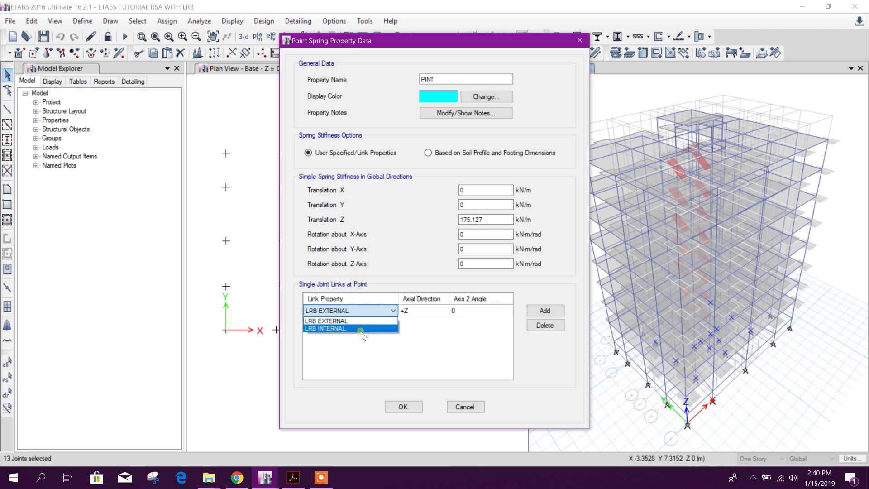
left_click(360, 333)
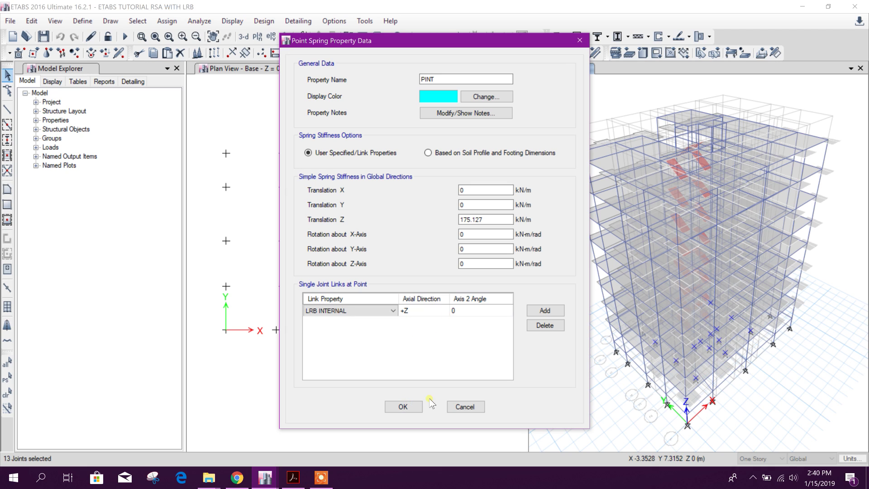
left_click(412, 406)
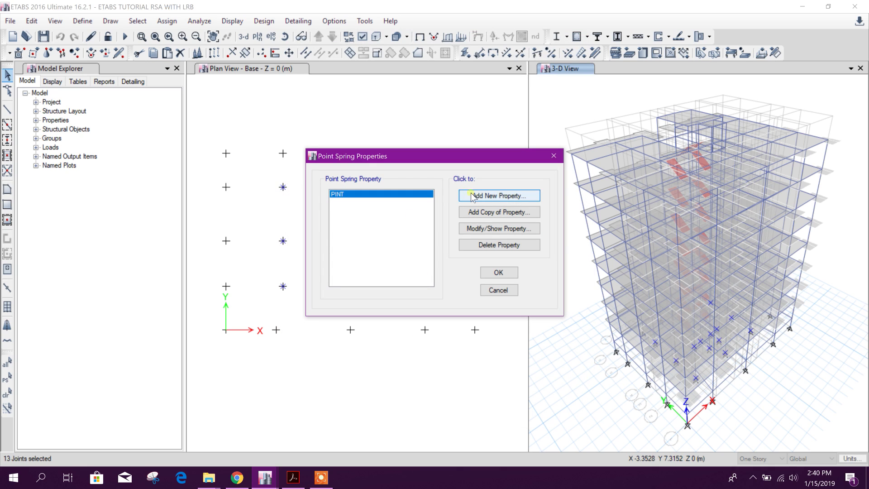
Copy PINT into a new spring PEXT linked to LRB EXTERNAL
left_click(492, 204)
left_click(497, 213)
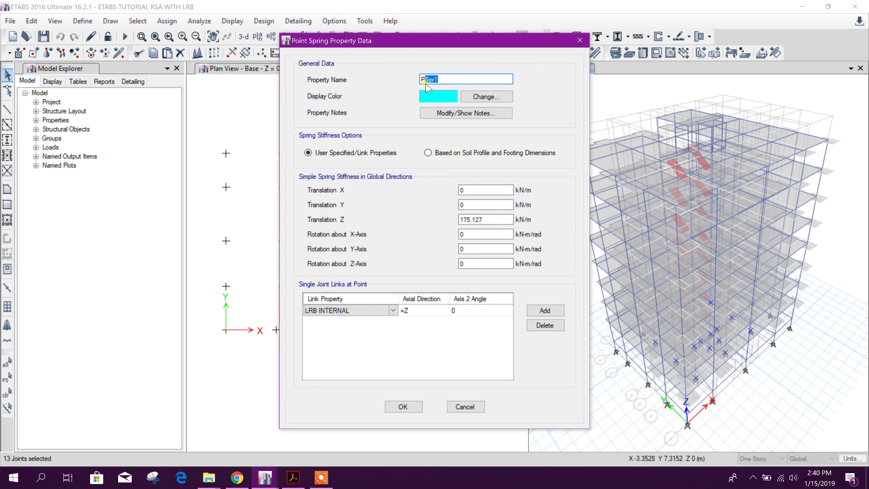
type("PEXT")
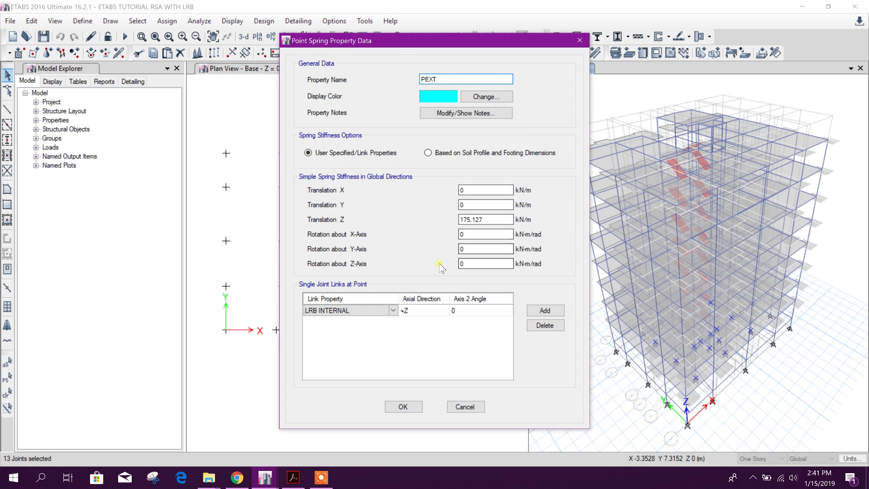
left_click(393, 311)
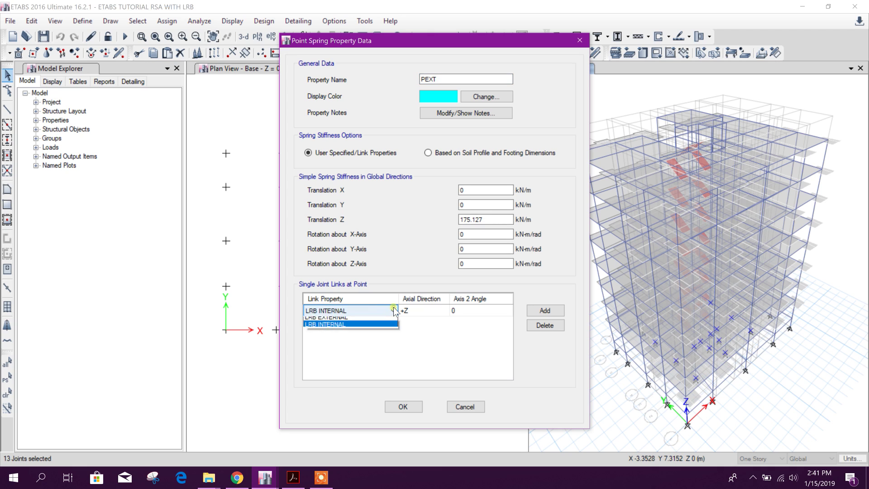
left_click(364, 317)
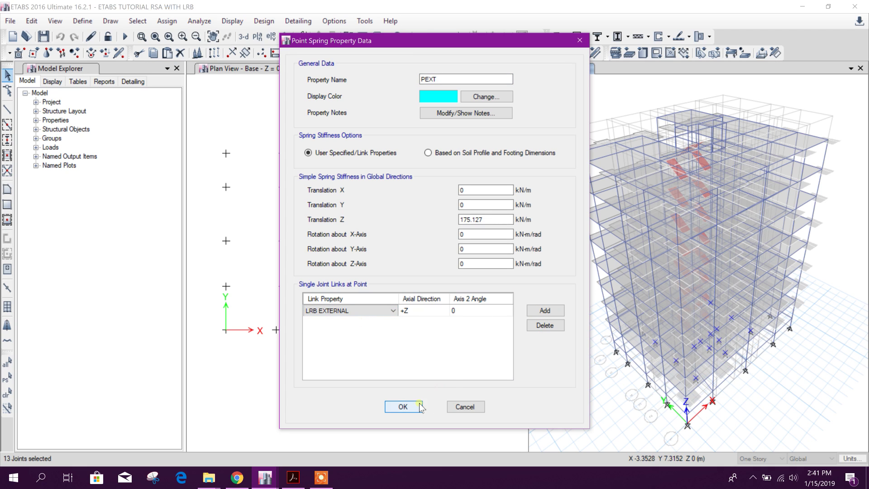
left_click(402, 406)
left_click(498, 272)
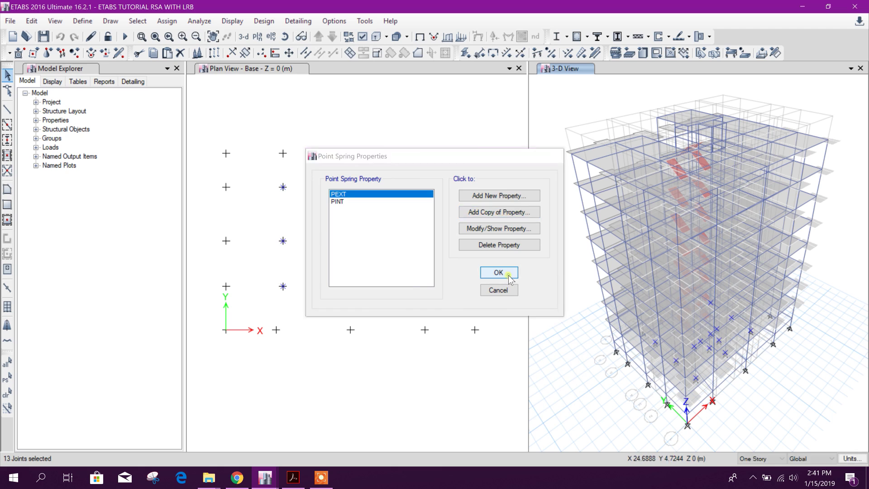
left_click(137, 21)
Assign the PINT spring to the 13 selected interior base joints
left_click(167, 21)
mouse_move(192, 39)
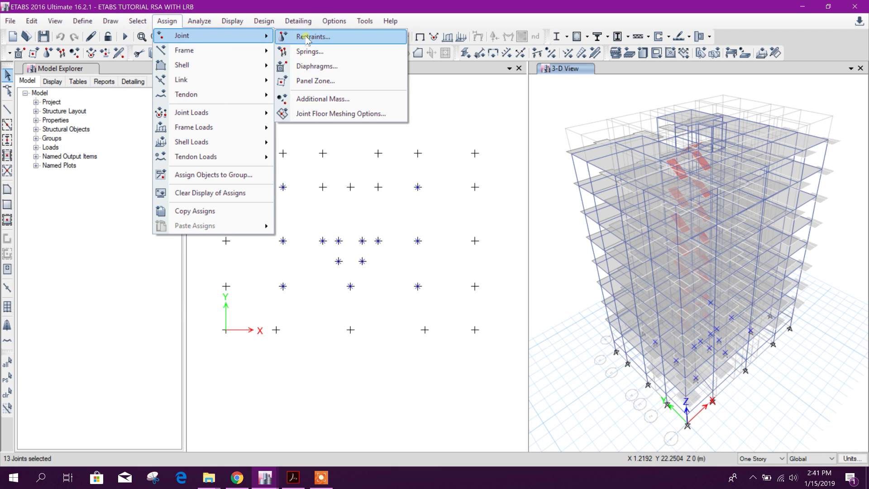
left_click(348, 52)
left_click_drag(427, 122, 570, 99)
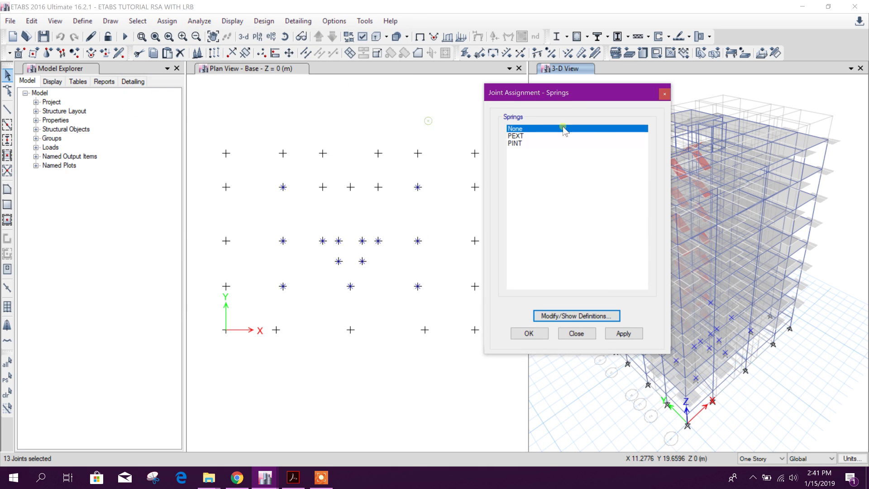
left_click(527, 143)
left_click(624, 334)
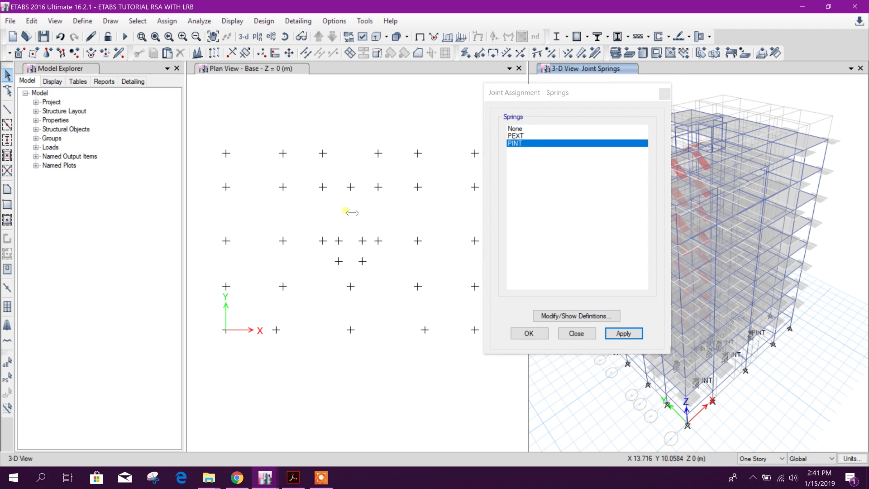
Select the perimeter joints (top, bottom rows, left, right columns) and assign the PEXT spring
left_click_drag(219, 141, 486, 172)
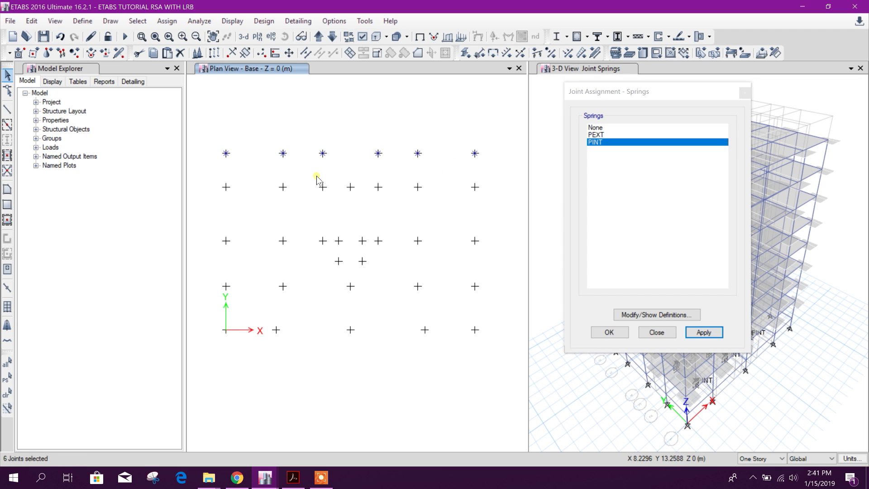
left_click_drag(316, 181, 407, 184)
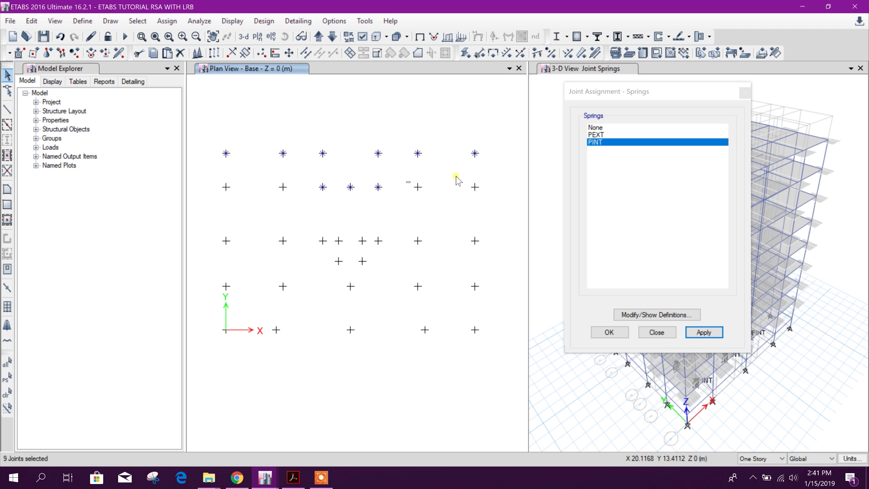
left_click_drag(463, 174, 492, 360)
left_click_drag(208, 316, 495, 356)
left_click_drag(220, 177, 257, 348)
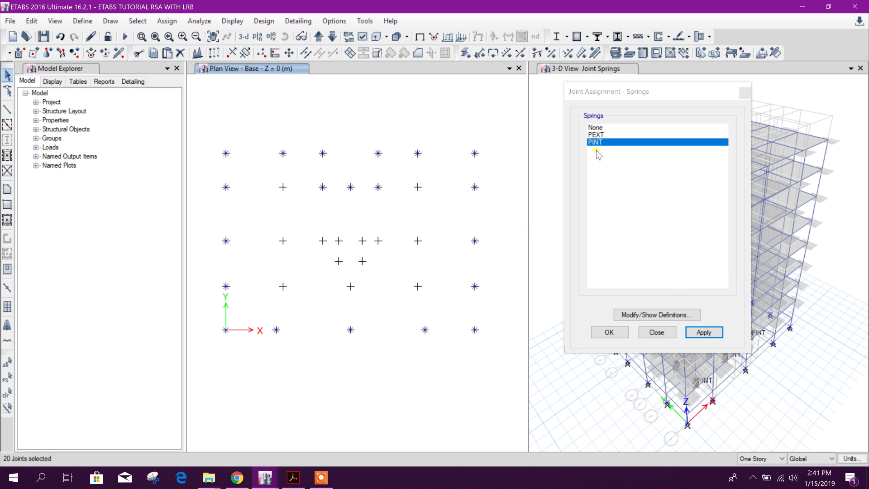
left_click(598, 135)
left_click(704, 332)
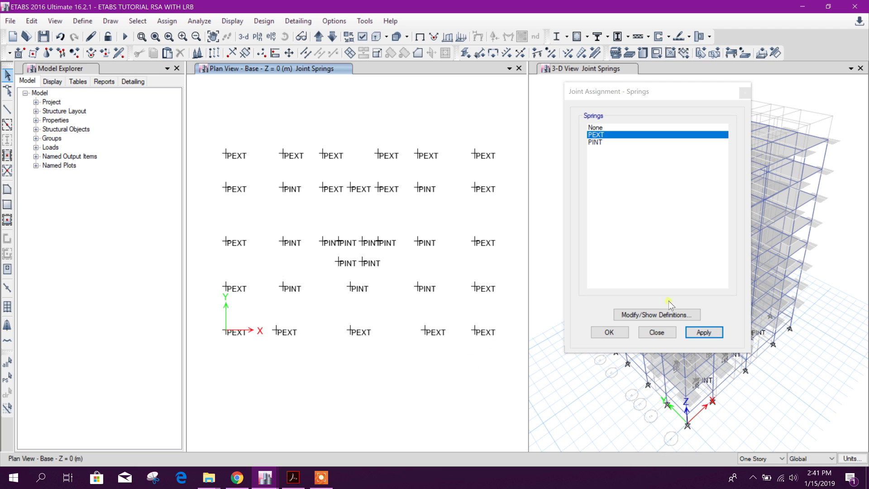
left_click(656, 332)
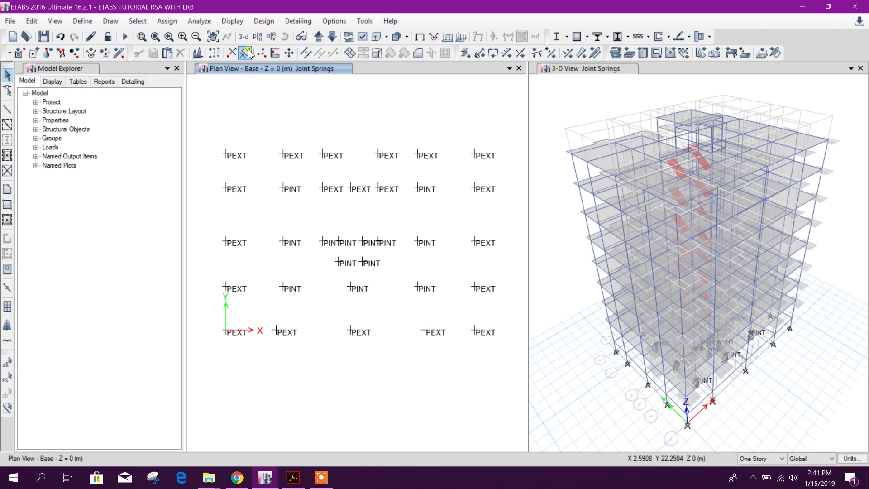
Show the base plan in 3-D and pan to inspect the base springs
left_click(243, 36)
scroll(362, 430, "up", 4)
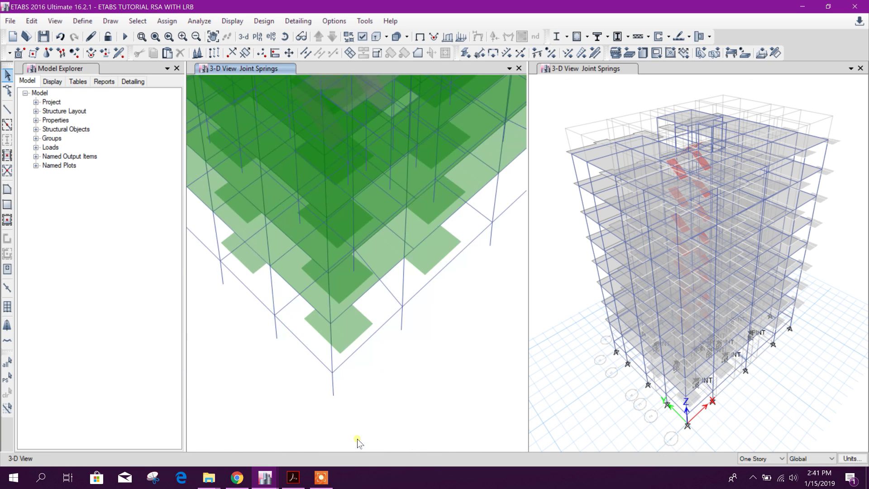
middle_click_drag(272, 307, 308, 299)
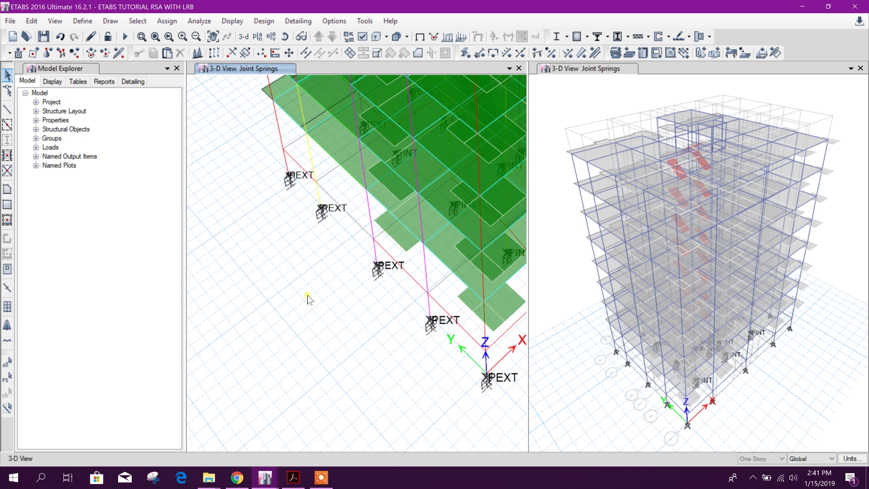
middle_click_drag(342, 251, 311, 362)
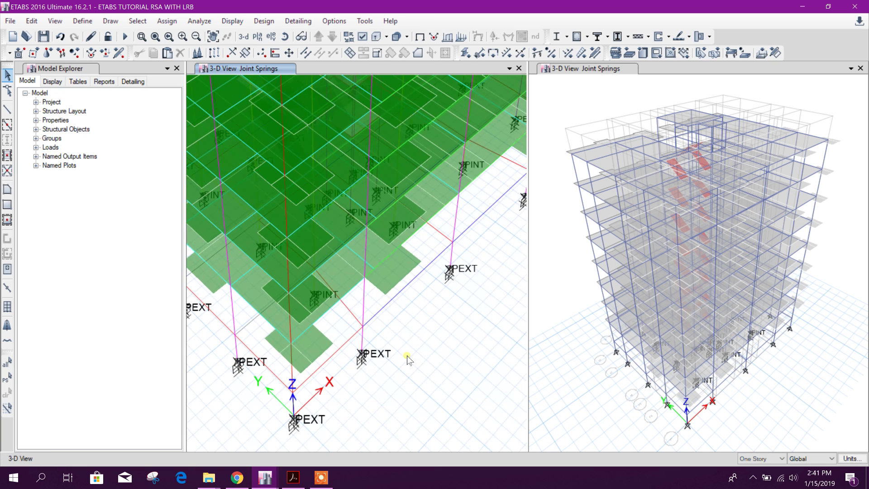
scroll(447, 286, "down", 5)
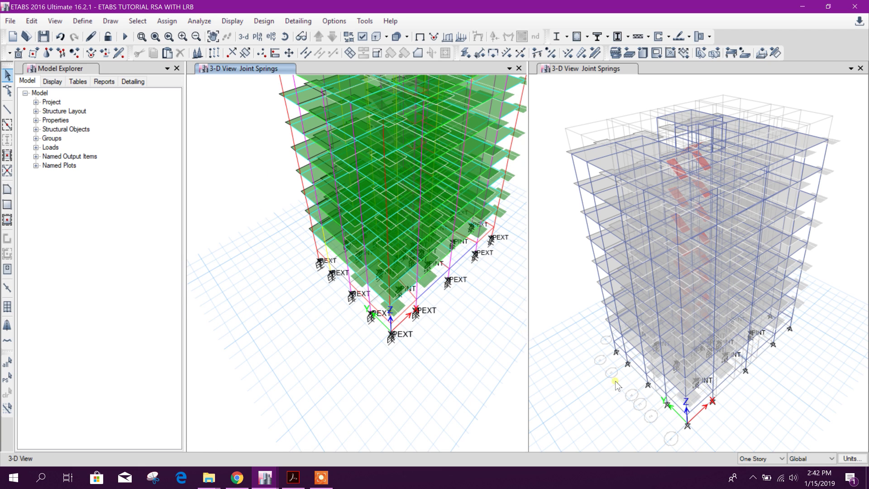
Switch the left pane to the Base level plan view
scroll(640, 374, "up", 5)
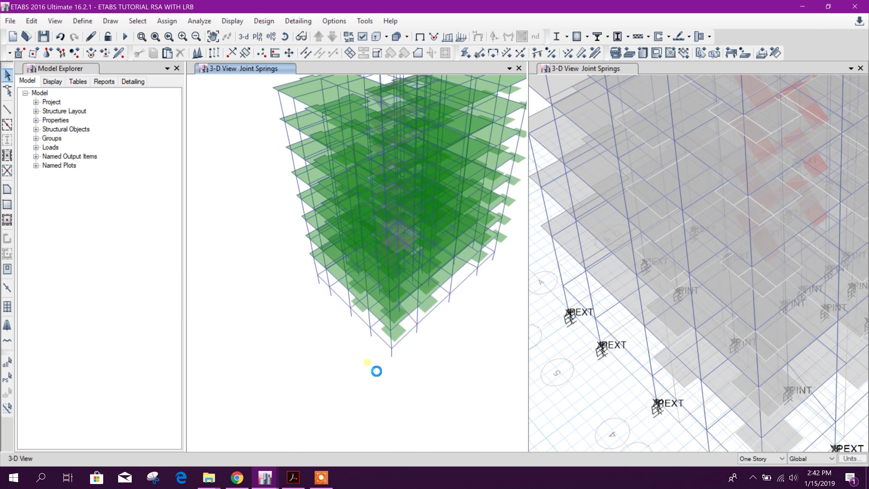
left_click(257, 37)
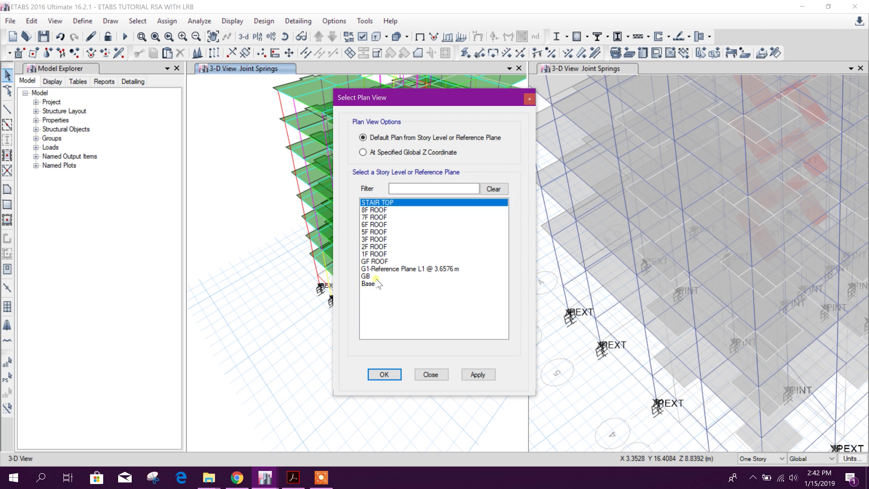
left_click(376, 283)
left_click(477, 375)
left_click(430, 374)
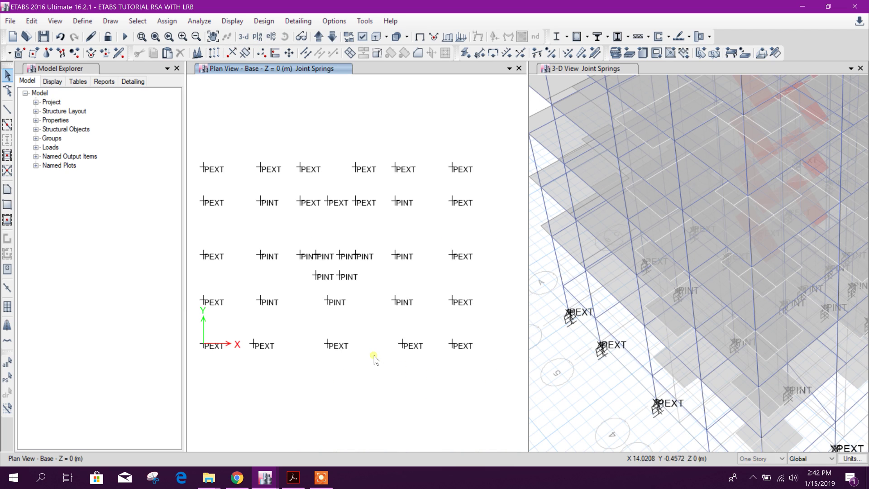
Select all 33 base joints and clear every restraint on them
left_click_drag(195, 151, 519, 390)
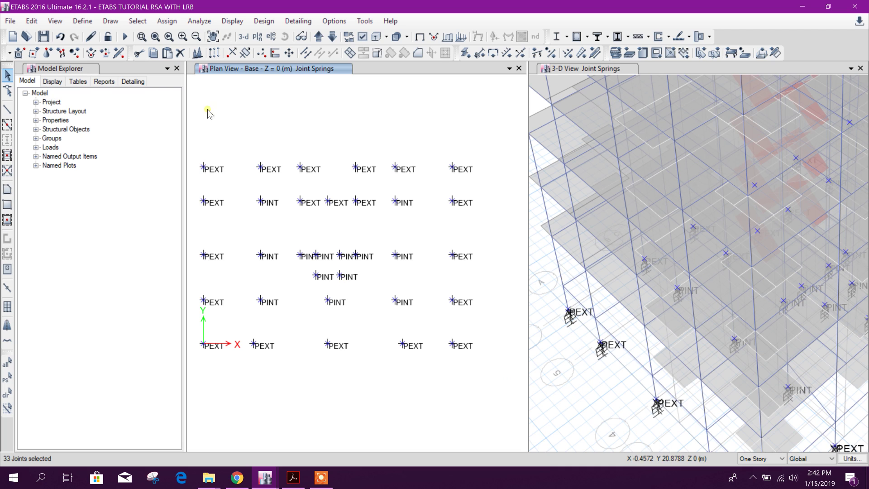
left_click(167, 20)
mouse_move(183, 36)
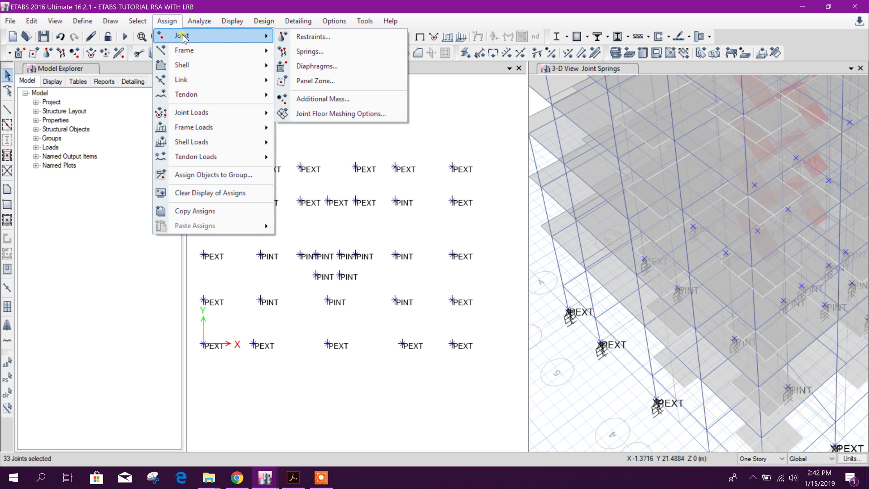
left_click(312, 37)
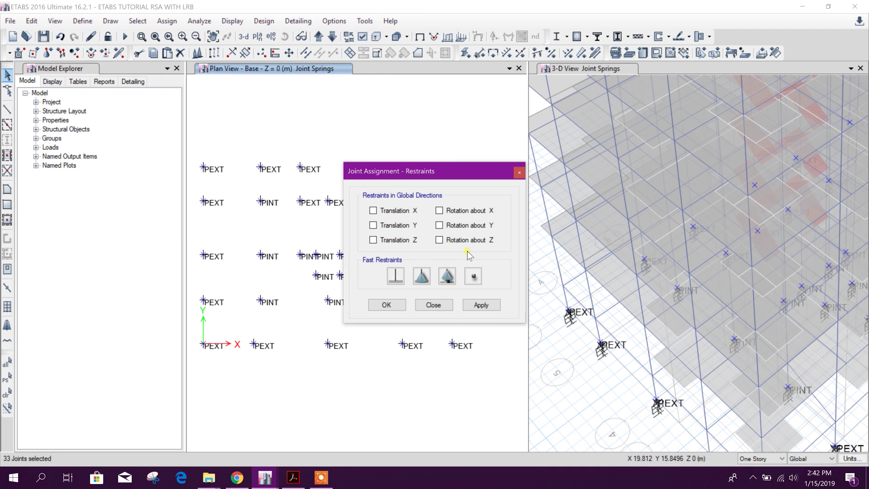
left_click(478, 306)
left_click(441, 306)
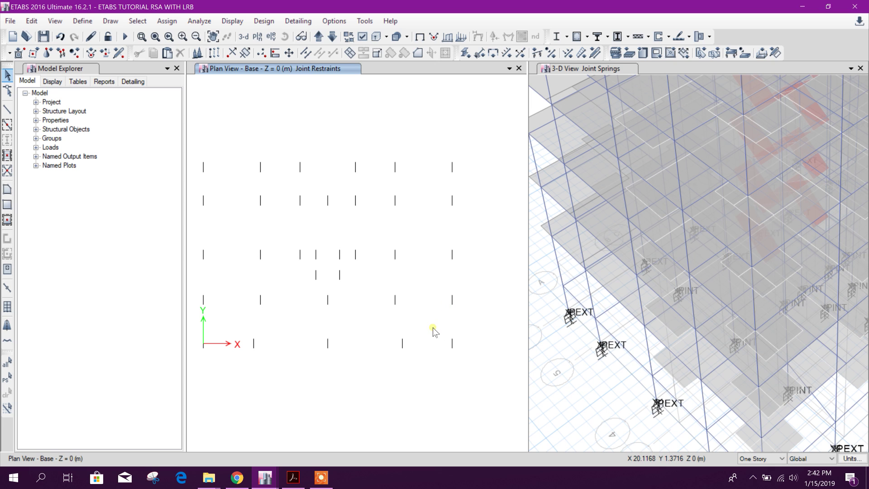
left_click(605, 368)
Turn the left base plan into a 3-D view and pan and zoom to frame the building
middle_click_drag(605, 368, 650, 351)
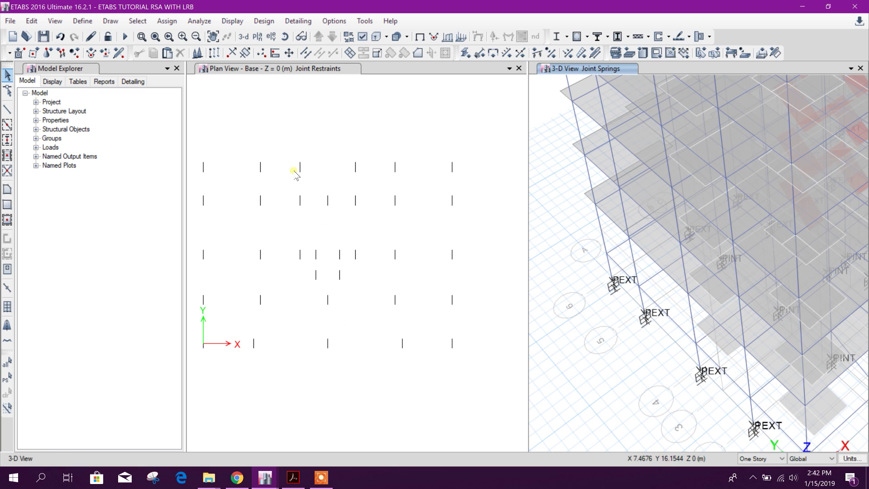
left_click(294, 175)
left_click(244, 36)
scroll(321, 410, "up", 5)
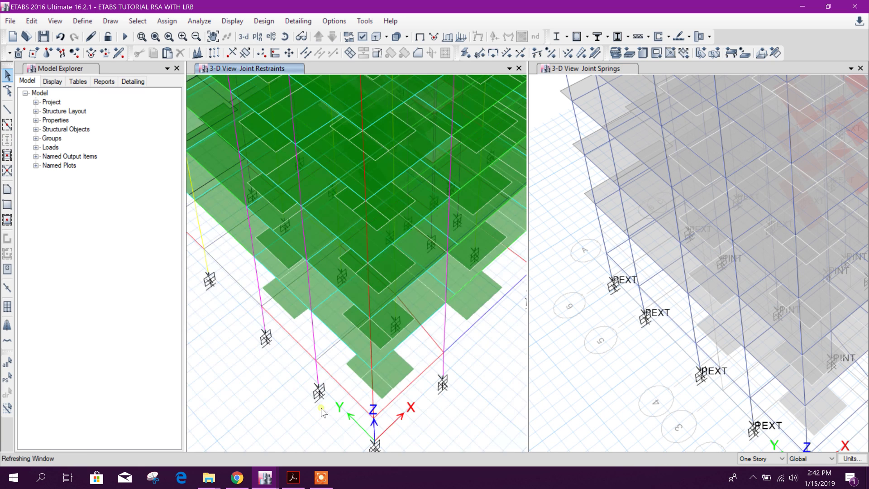
middle_click_drag(333, 353, 369, 347)
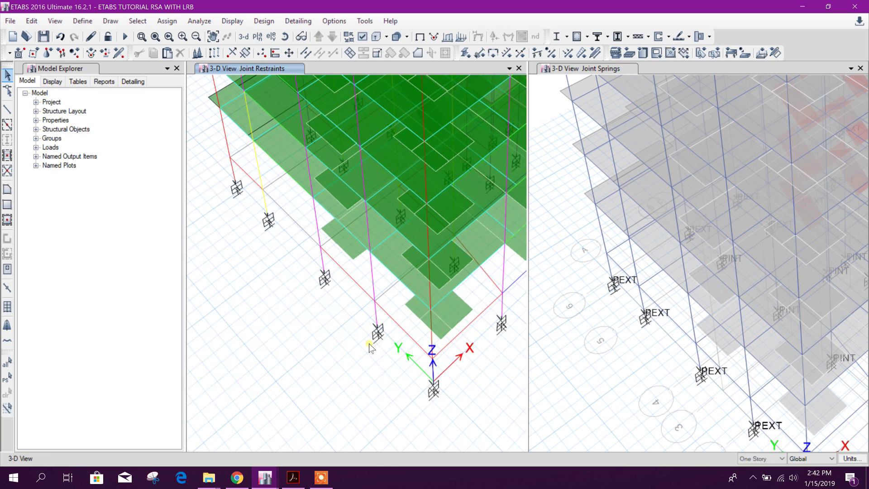
scroll(398, 398, "up", 3)
middle_click_drag(398, 398, 448, 345)
scroll(448, 345, "down", 5)
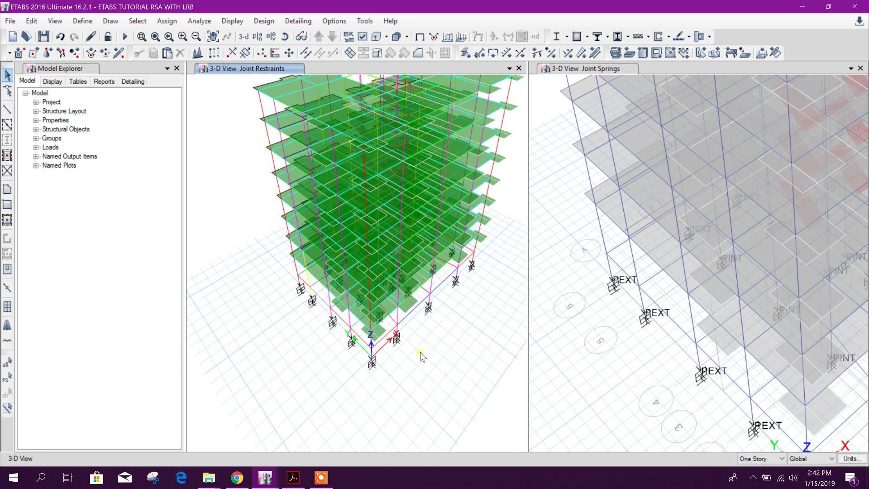
scroll(416, 362, "up", 3)
scroll(489, 365, "down", 3)
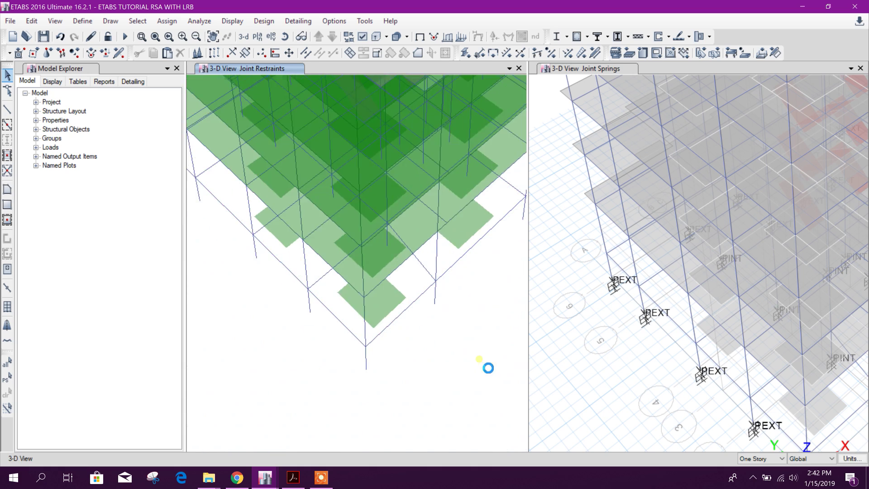
scroll(413, 353, "down", 1)
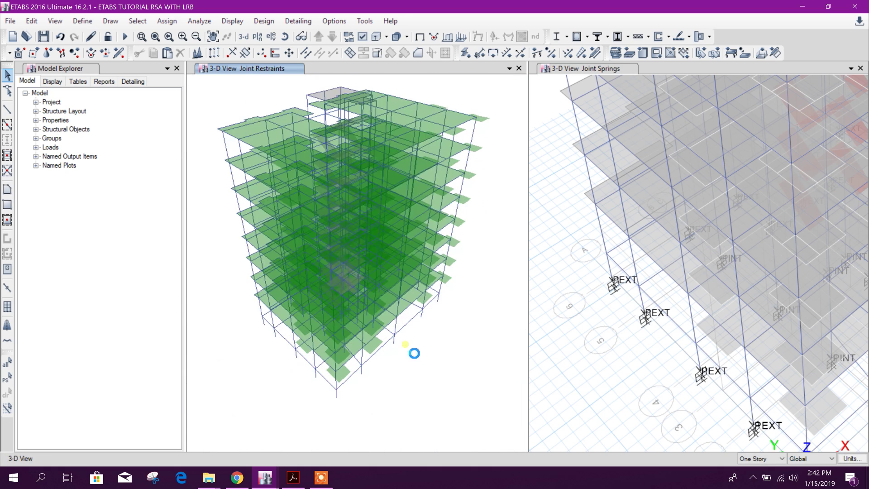
left_click(293, 478)
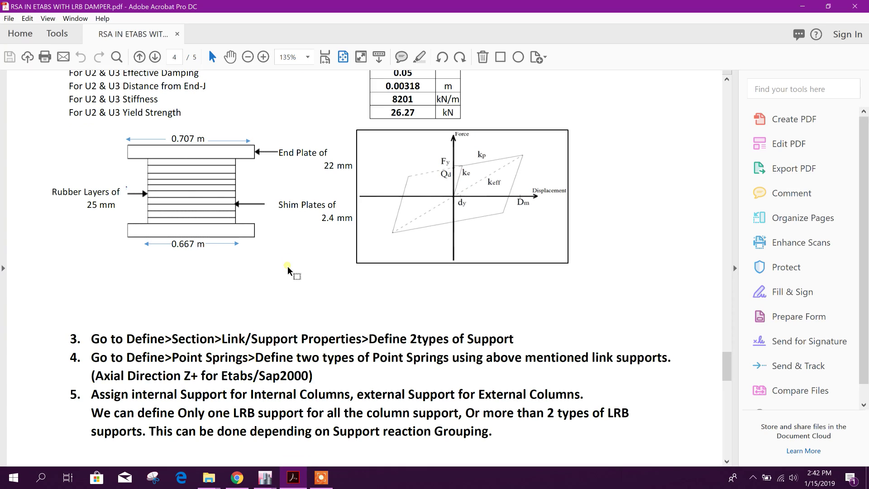
scroll(231, 364, "down", 2)
scroll(231, 365, "down", 5)
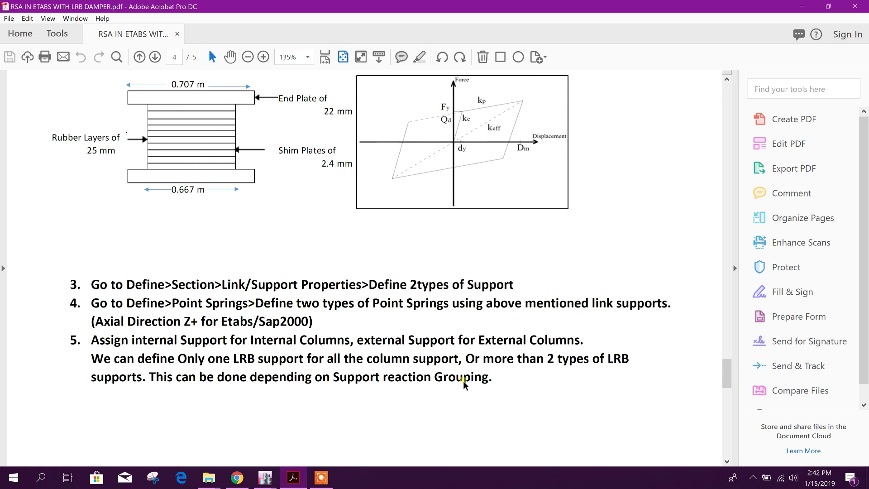
scroll(457, 376, "up", 1)
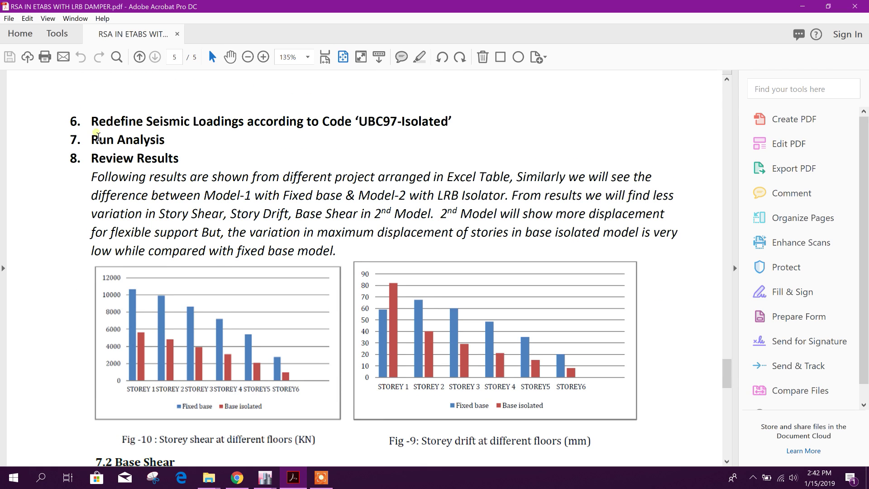
left_click_drag(190, 121, 453, 126)
left_click(482, 135)
left_click_drag(383, 125, 452, 125)
left_click(405, 130)
left_click(461, 155)
left_click(265, 477)
left_click(312, 434)
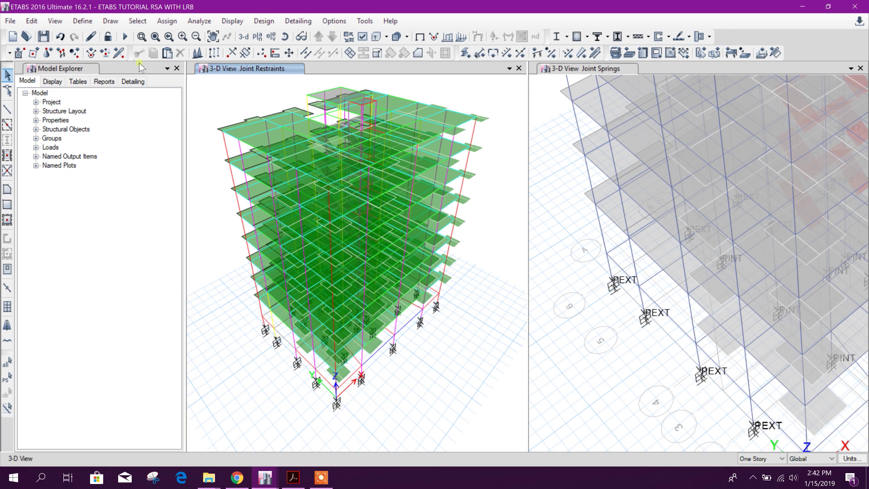
Close the ETABS TUTORIAL RSA model, saving its changes
left_click(255, 476)
left_click(236, 429)
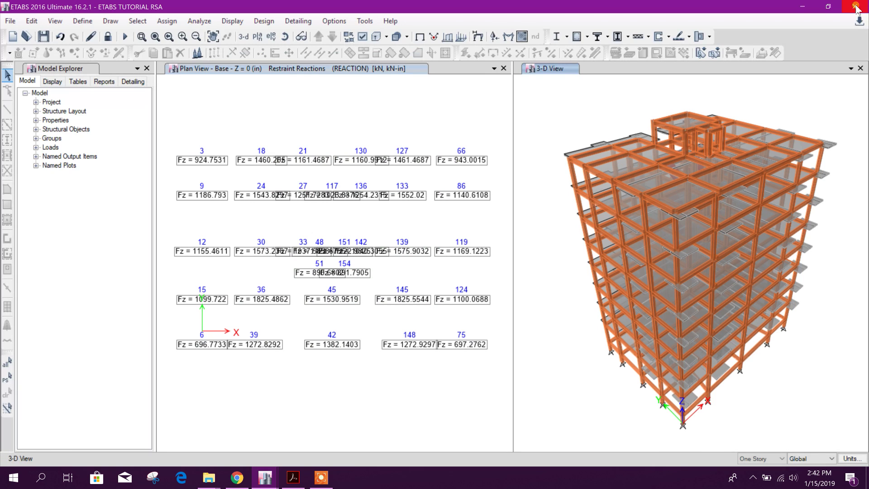
left_click(850, 6)
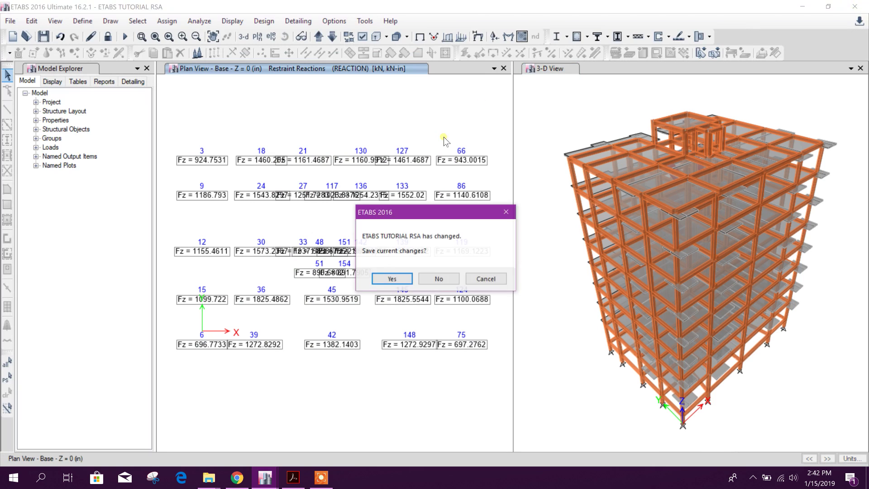
left_click(404, 279)
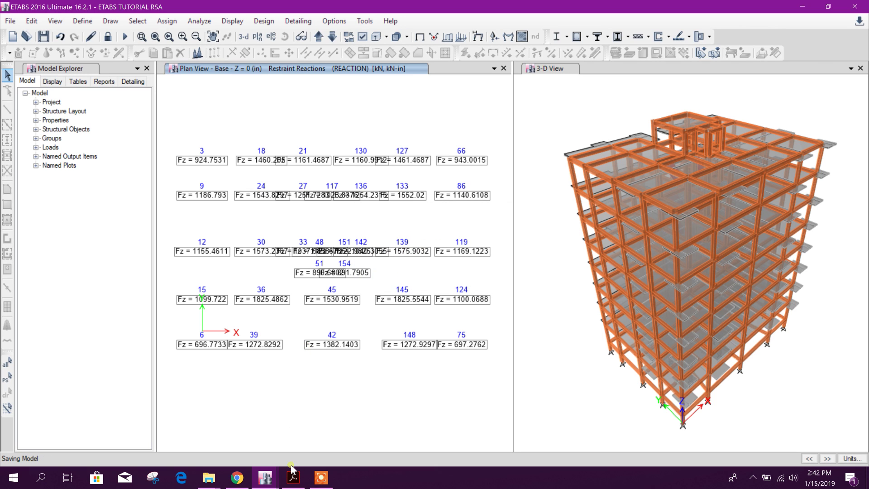
Bring the LRB model window back into view in ETABS
left_click(269, 478)
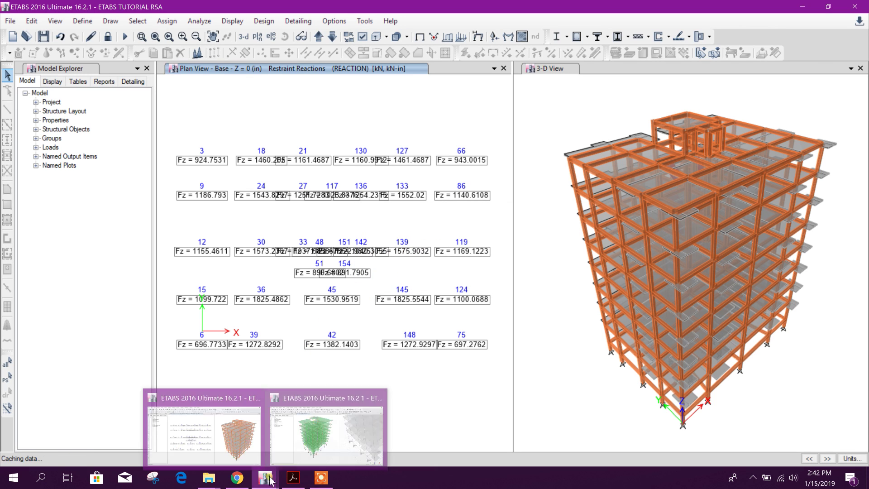
left_click(312, 440)
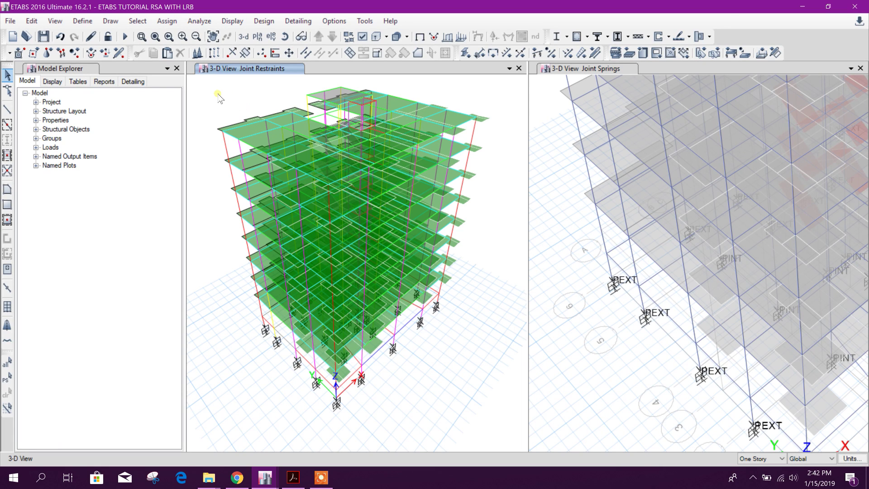
left_click(265, 475)
left_click(265, 475)
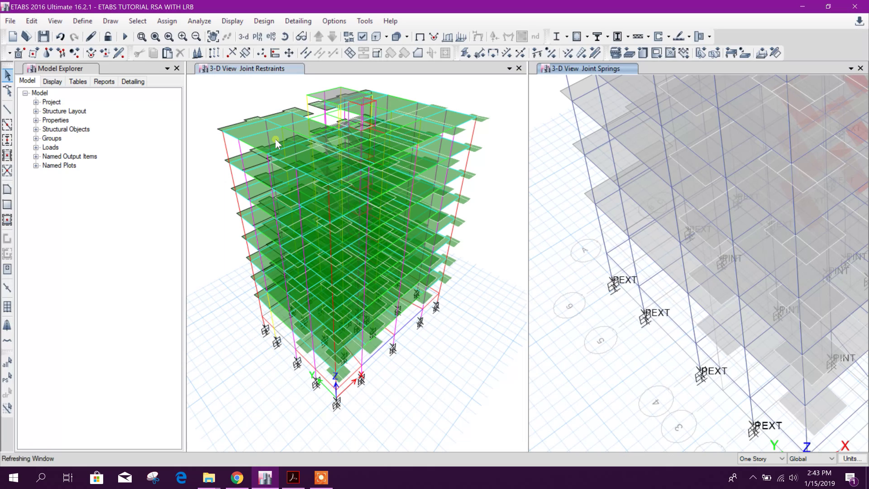
Review Qx's UBC 97 lateral load settings, then change its auto lateral load to UBC 97 Isolated
left_click(82, 21)
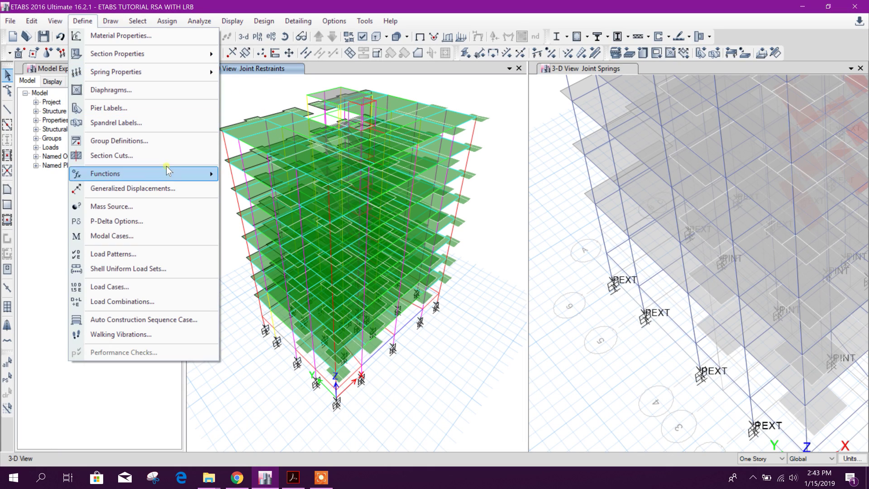
left_click(135, 253)
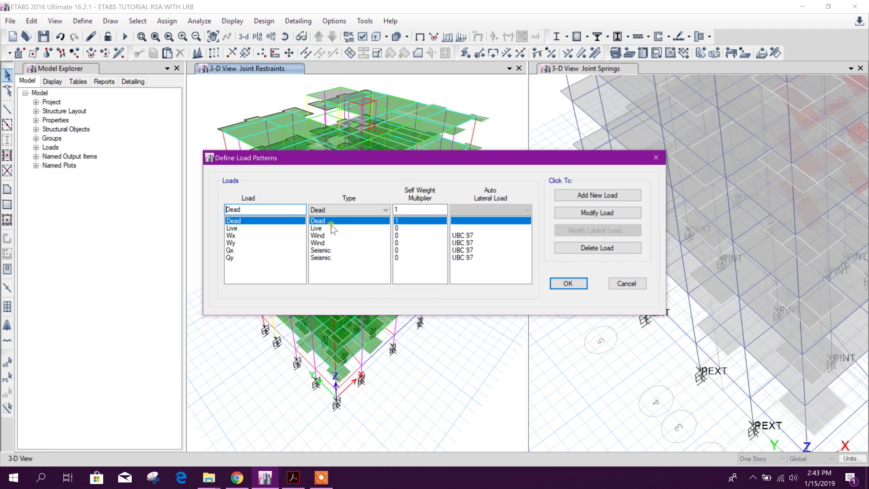
left_click(231, 250)
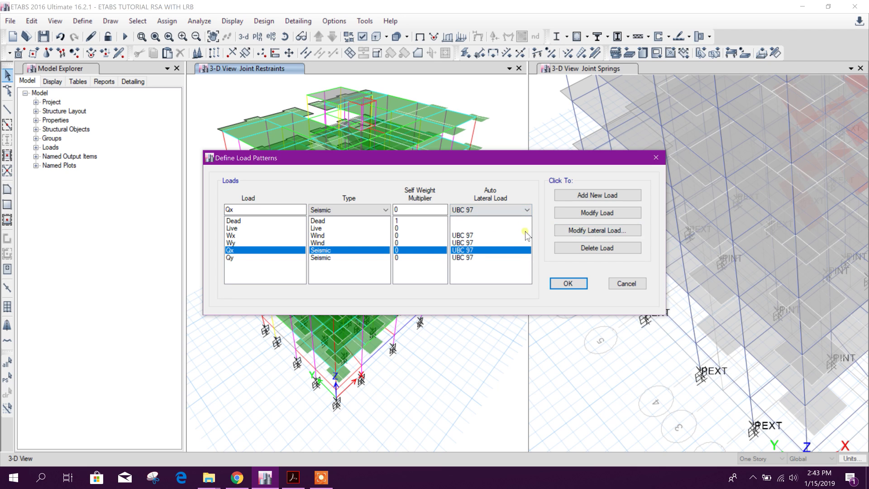
left_click(597, 230)
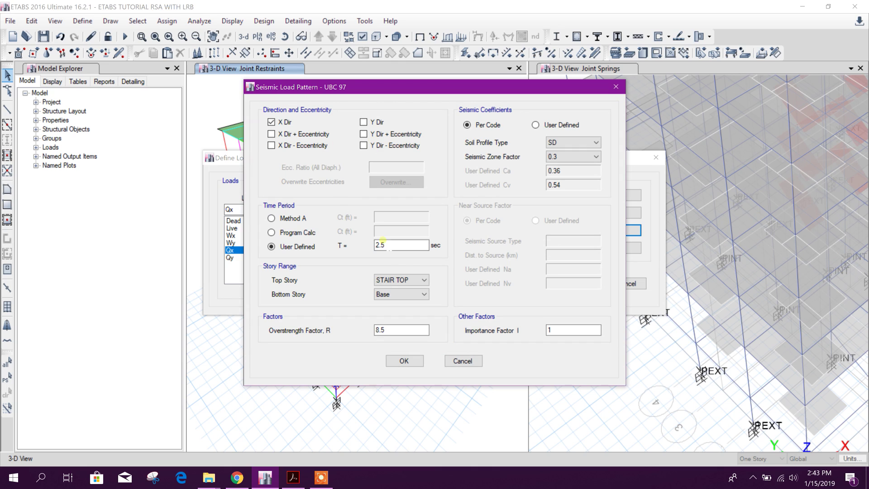
left_click(388, 334)
left_click_drag(407, 88, 331, 84)
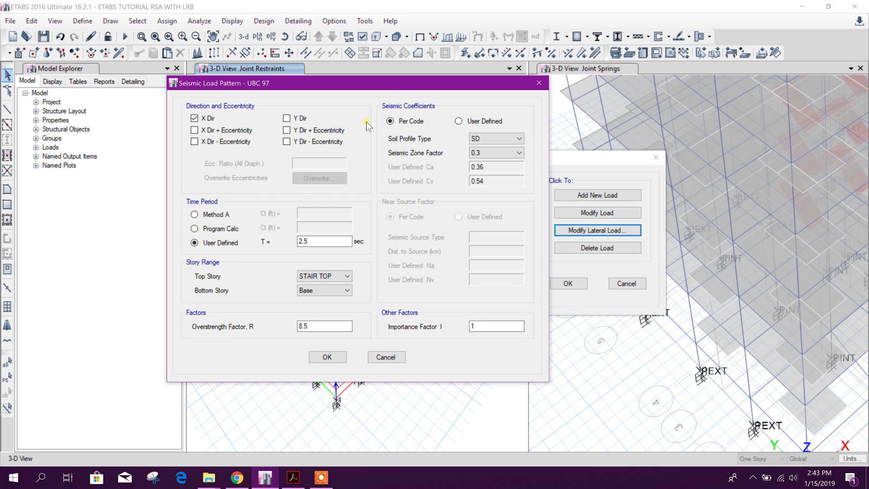
left_click_drag(389, 86, 360, 86)
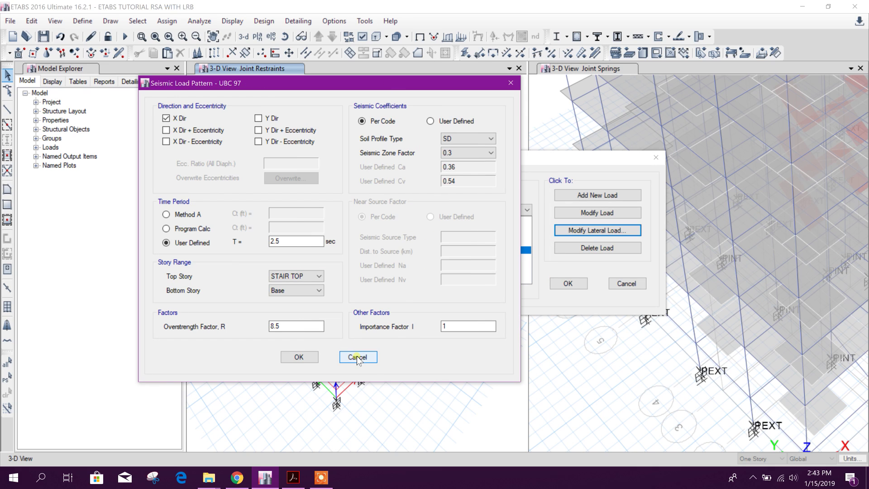
left_click(357, 357)
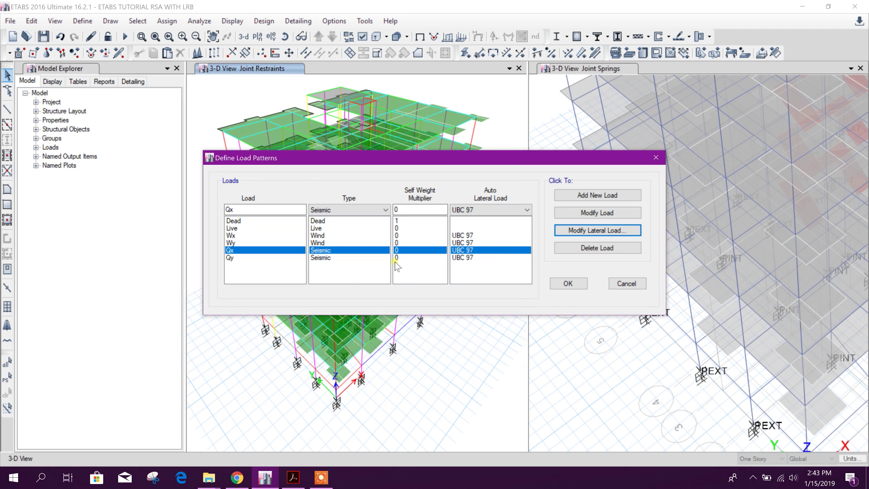
left_click(498, 209)
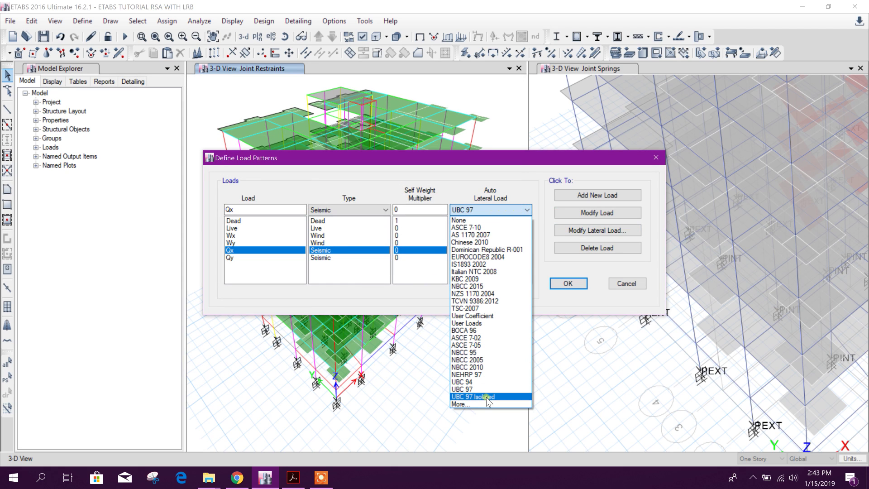
left_click(487, 397)
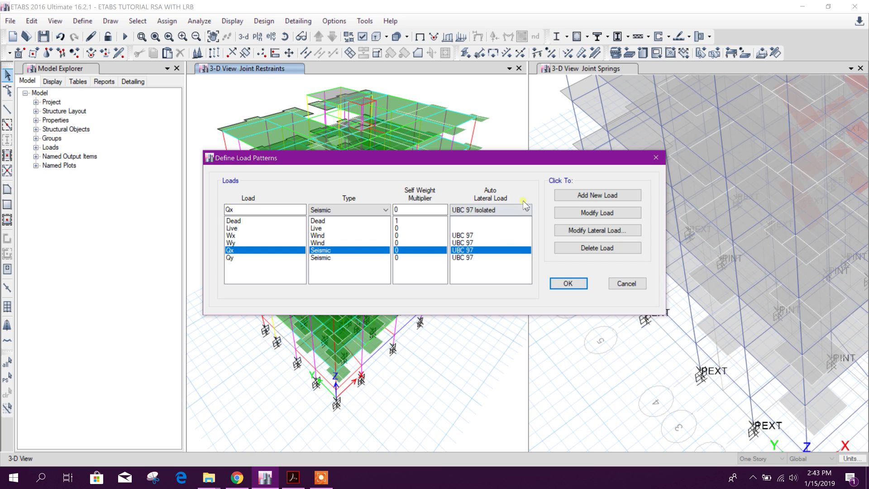
Limit Qx's isolated seismic load directions to X Dir only
left_click(584, 230)
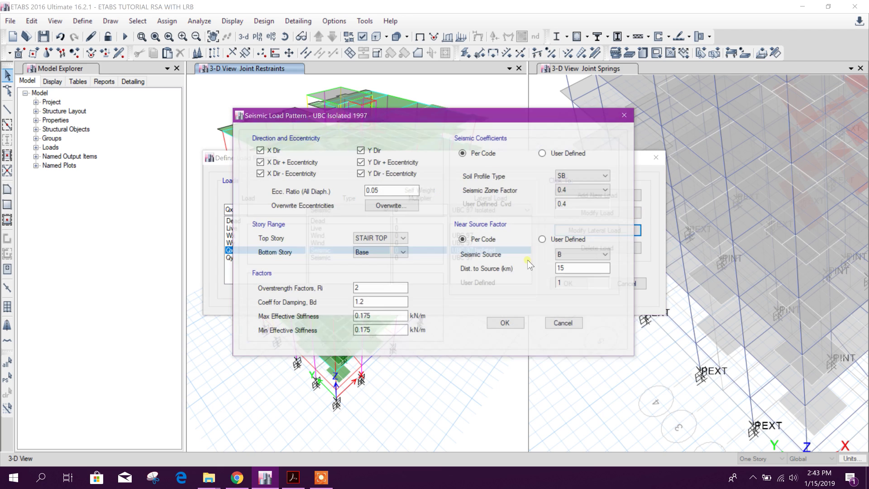
left_click_drag(454, 117, 427, 78)
left_click(258, 124)
left_click(286, 135)
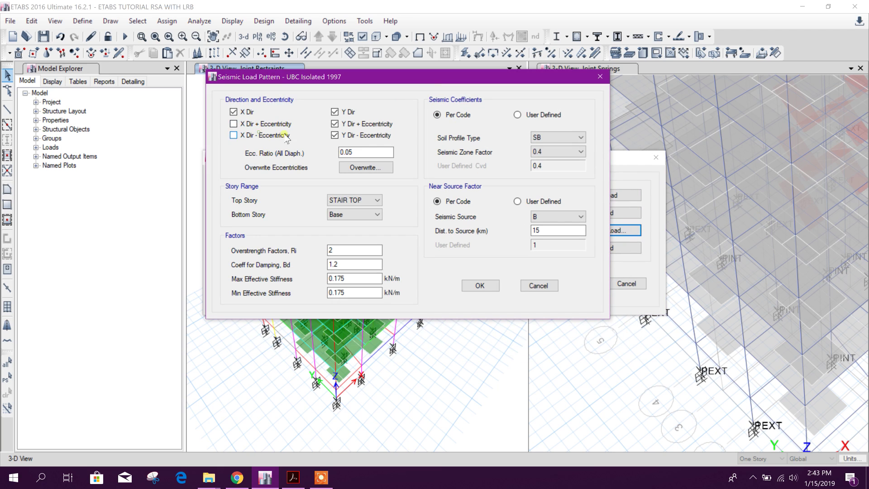
left_click(335, 137)
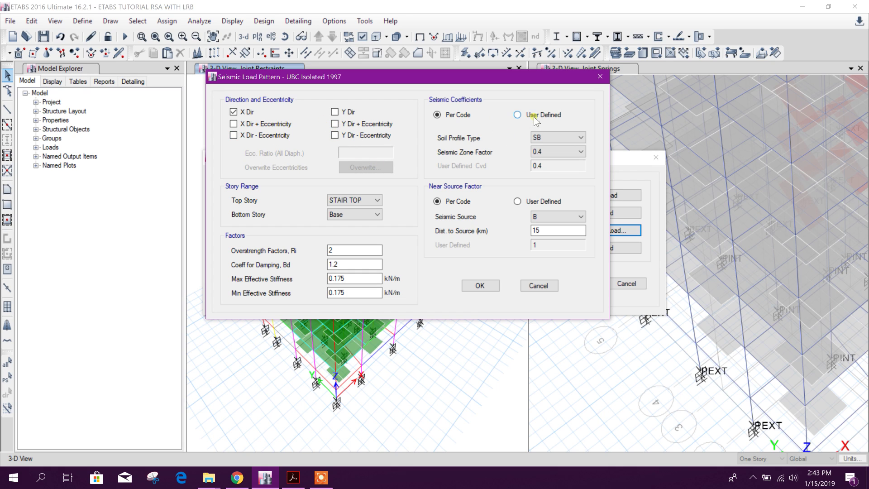
Set soil profile SD, seismic zone factor 0.3, and keep Base as bottom story
left_click(553, 140)
left_click(545, 170)
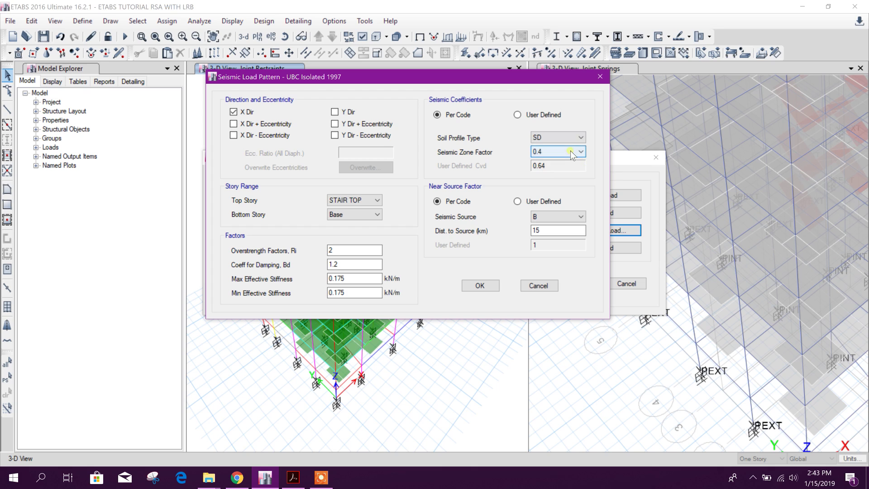
left_click(571, 153)
left_click(577, 182)
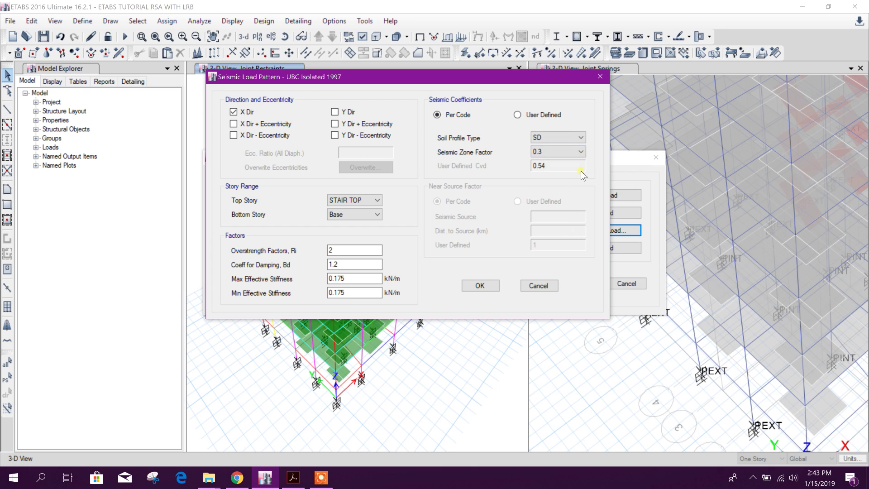
left_click(377, 215)
left_click(356, 223)
key("Tab")
left_click_drag(349, 79, 351, 69)
left_click(350, 253)
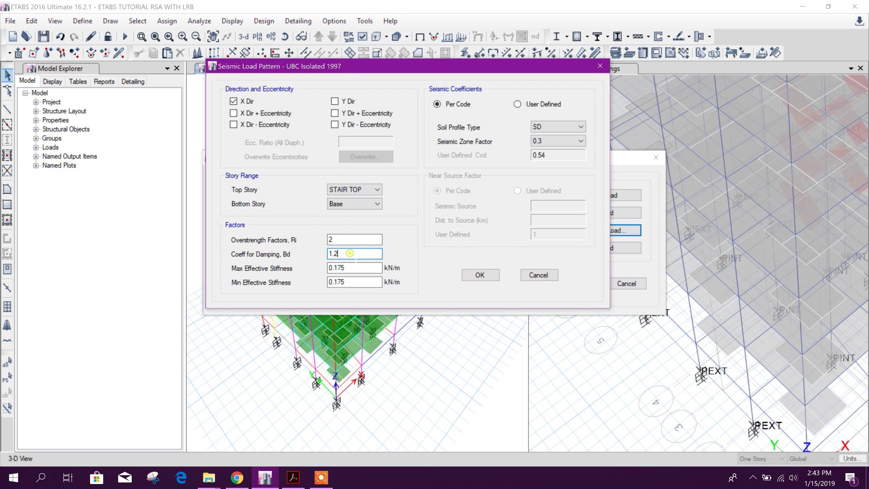
Check the PDF report, then edit the damping coefficient Bd in Qx's isolated settings
key("alt+Tab")
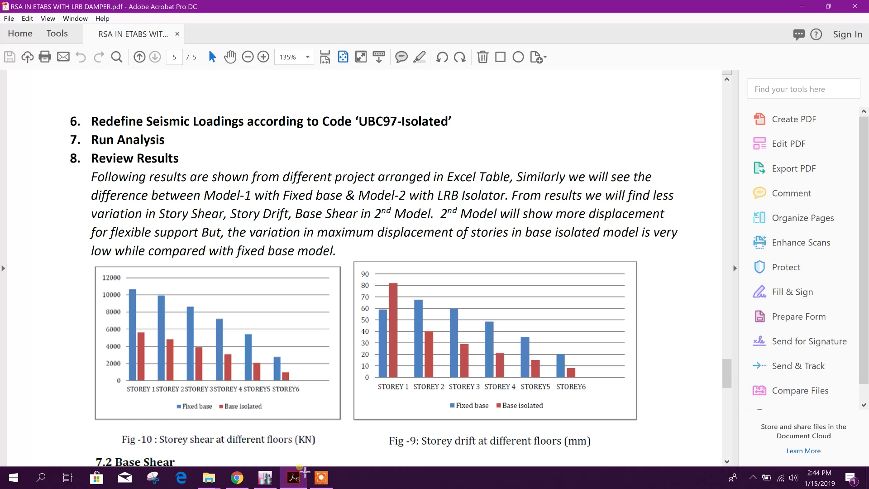
left_click(325, 61)
scroll(330, 226, "up", 10)
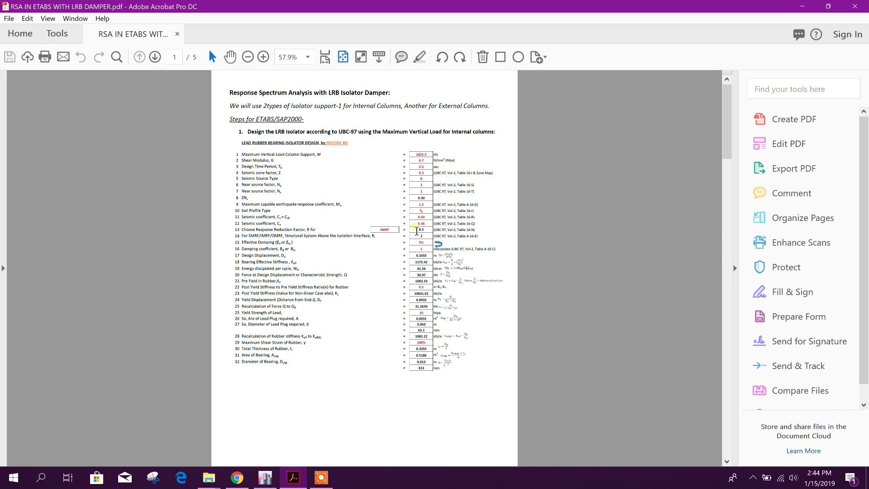
scroll(421, 216, "up", 4, "ctrl")
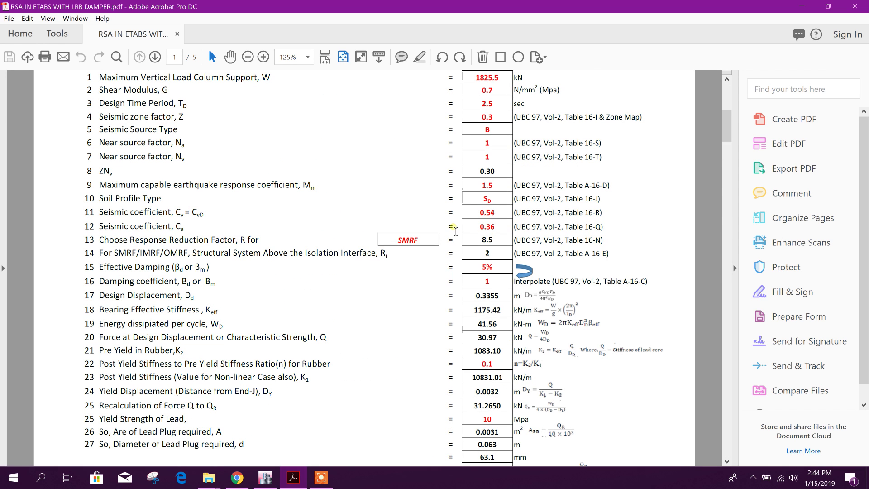
scroll(247, 299, "down", 1)
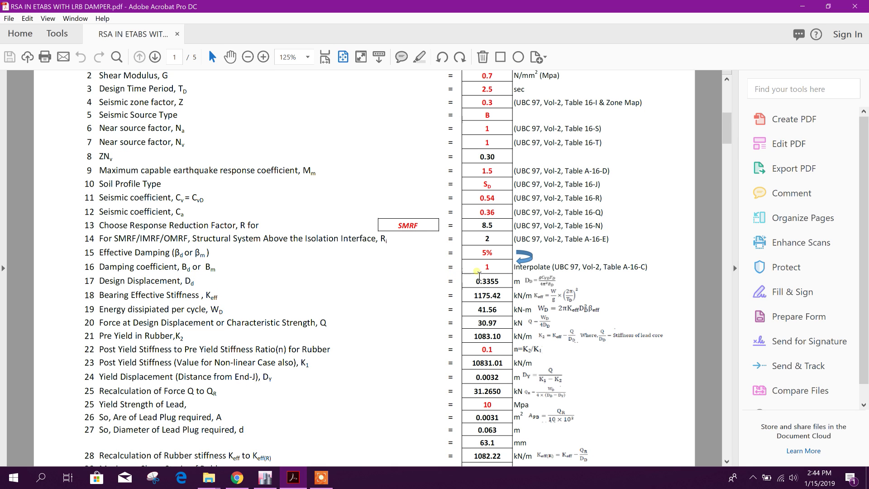
left_click(292, 477)
left_click_drag(350, 257, 319, 263)
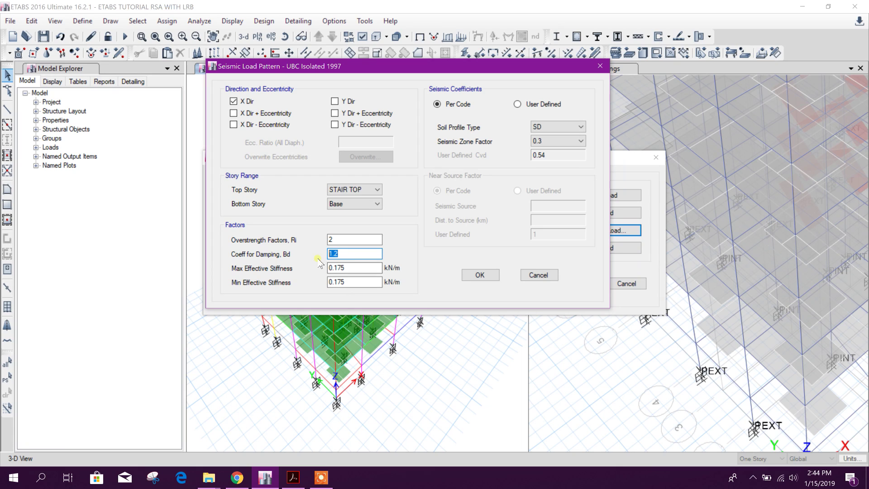
left_click(364, 268)
Copy the bearing effective stiffness value 1175.42 from the PDF report
left_click(292, 478)
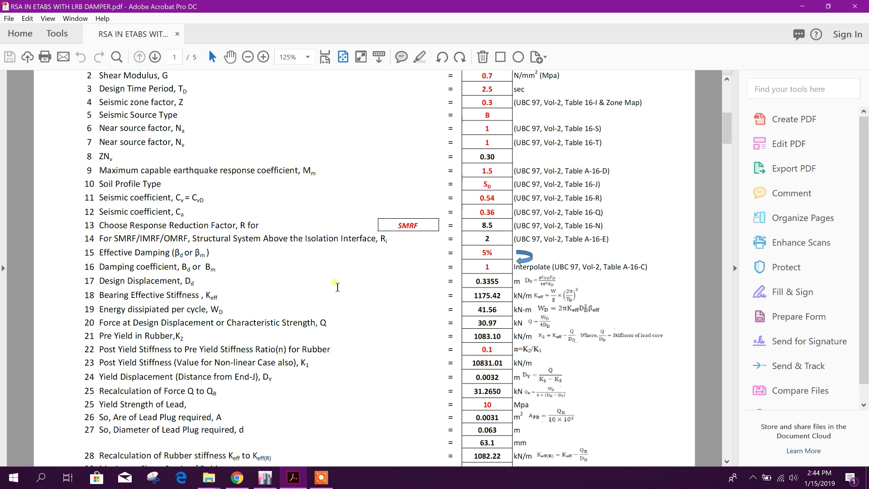
scroll(337, 287, "down", 1)
scroll(337, 287, "up", 1)
left_click_drag(475, 296, 507, 298)
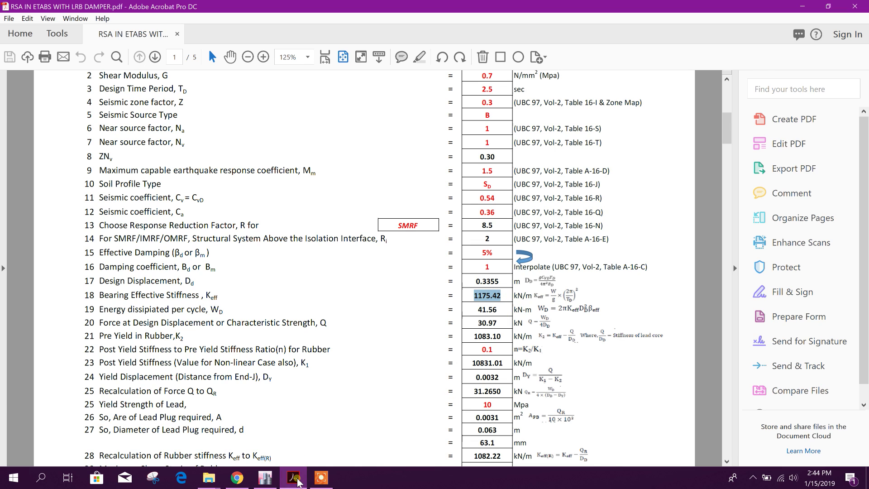
right_click(487, 295)
left_click(520, 132)
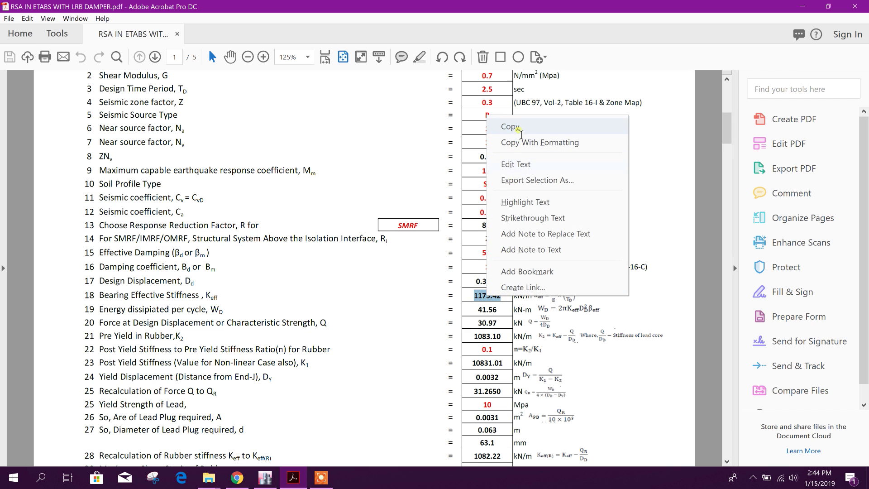
Paste 1175.42 as the maximum and minimum effective stiffness and confirm the isolated seismic settings
left_click(299, 477)
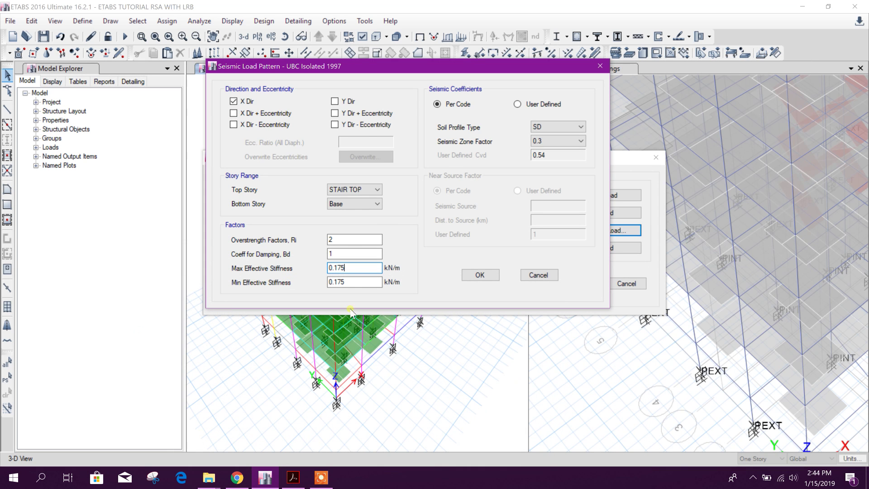
double_click(337, 268)
right_click(340, 268)
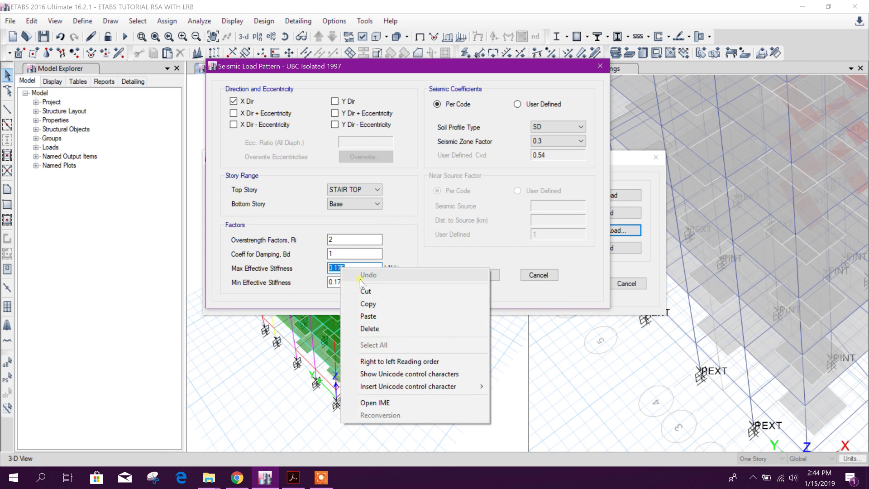
left_click(368, 316)
double_click(335, 282)
right_click(334, 285)
left_click(365, 334)
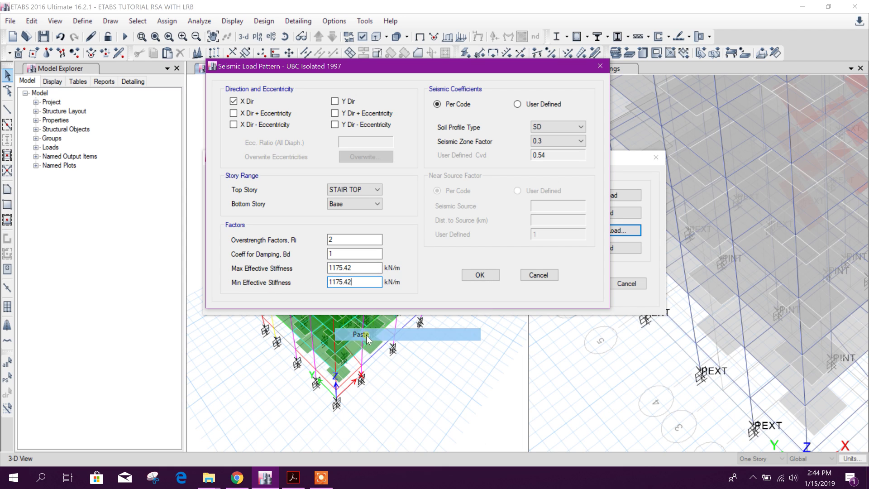
left_click(363, 253)
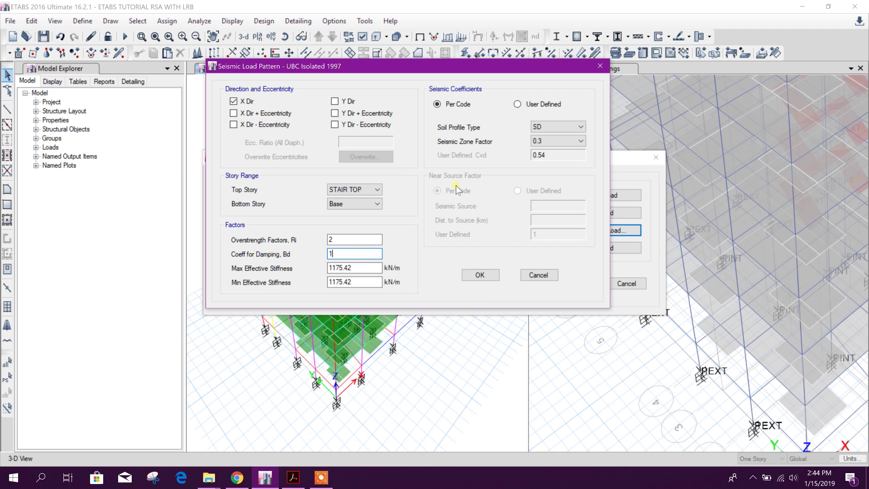
left_click(480, 274)
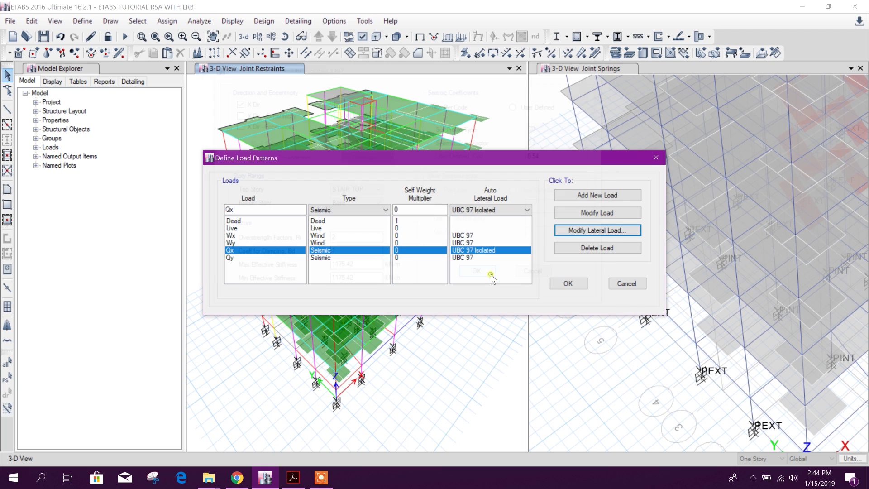
Switch the Qy load pattern's auto lateral load to UBC 97 Isolated
left_click(275, 257)
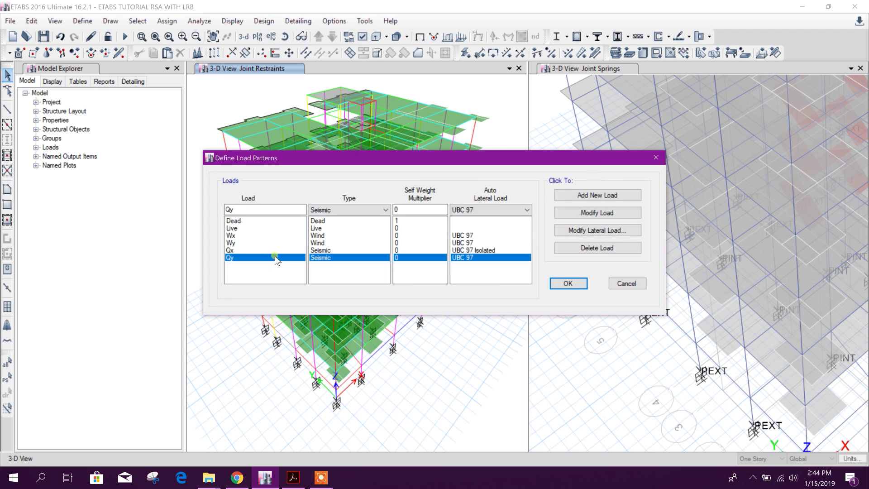
left_click(509, 211)
left_click(481, 399)
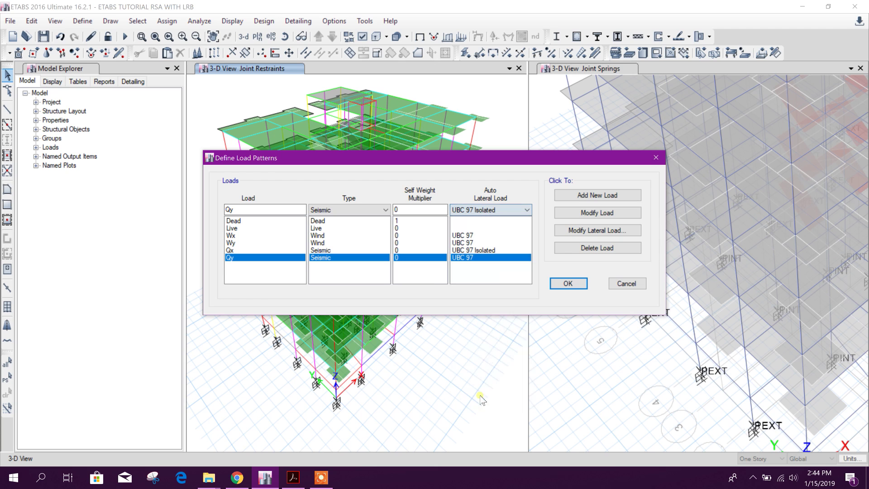
left_click(582, 228)
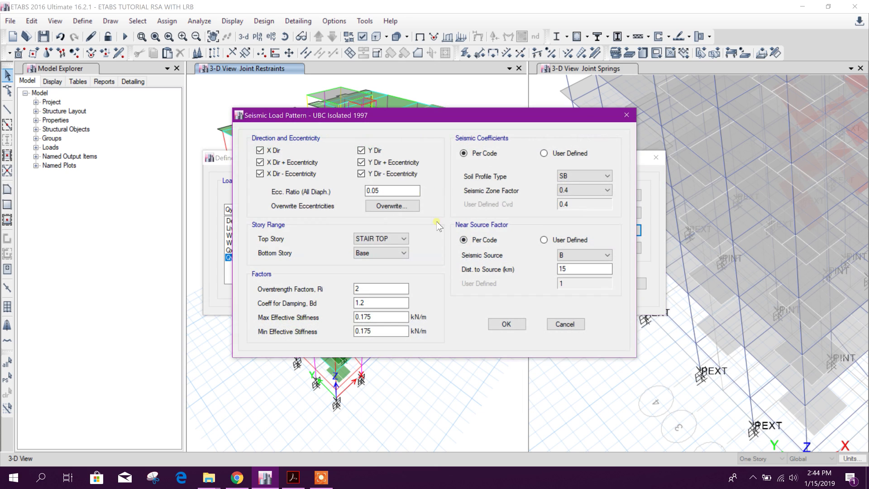
Load Qy in the Y direction only, with soil profile SD and seismic zone factor 0.3
left_click(274, 151)
left_click(277, 162)
left_click(303, 175)
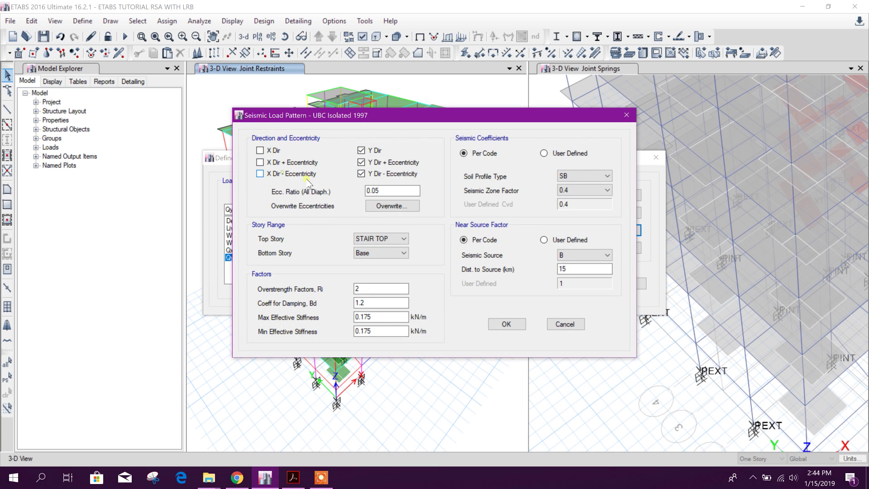
left_click(361, 163)
left_click(360, 174)
left_click(587, 176)
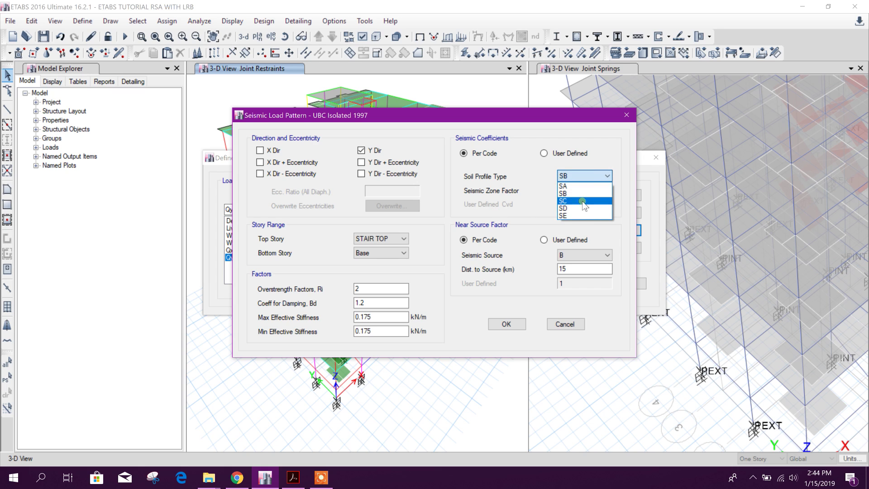
left_click(582, 208)
left_click(584, 190)
left_click(585, 219)
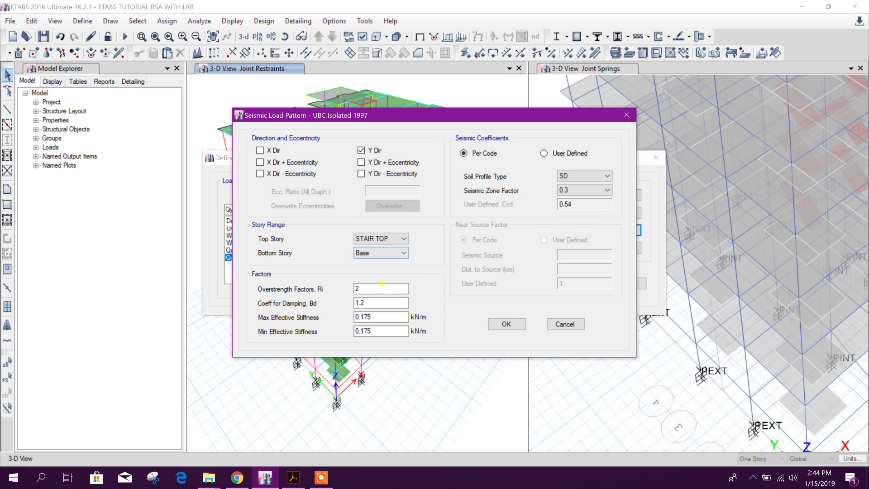
Enter damping coefficient 1 and 1175.42 max/min effective stiffness for Qy, then accept the load patterns
left_click(371, 302)
left_click_drag(372, 302, 325, 315)
key("Tab")
type("1175.42")
key("Tab")
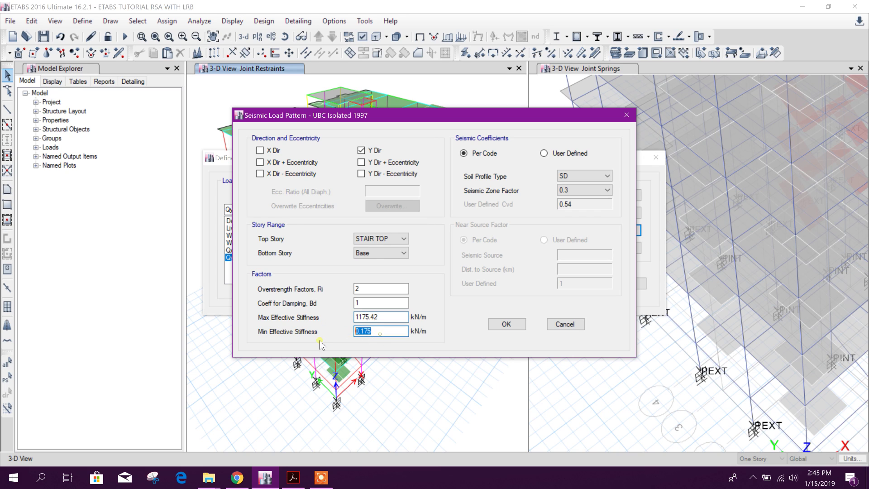
type("1175.42")
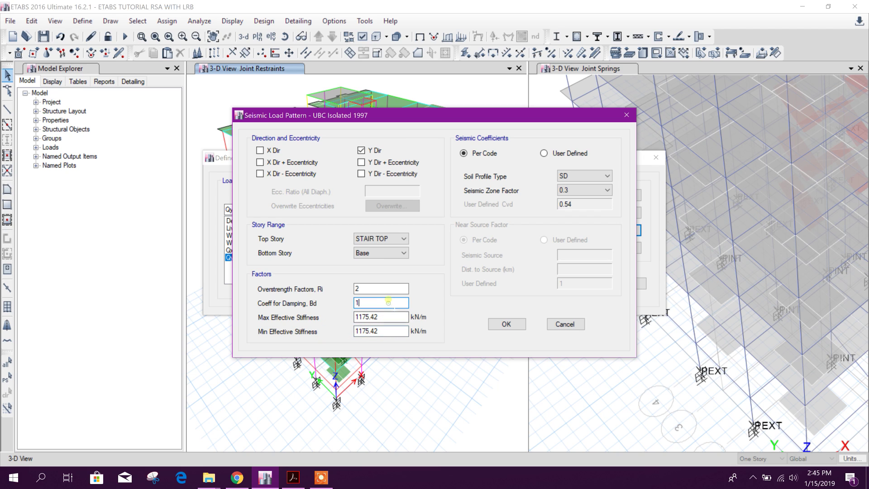
left_click(387, 289)
left_click(506, 324)
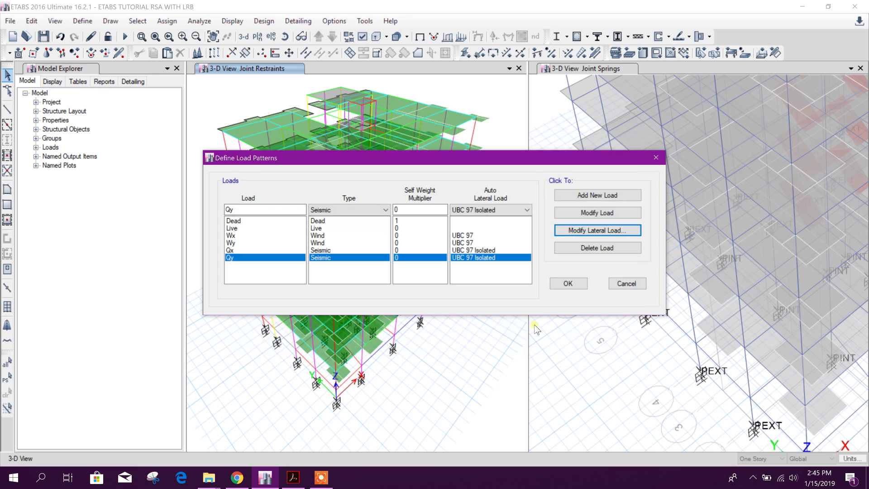
left_click(568, 283)
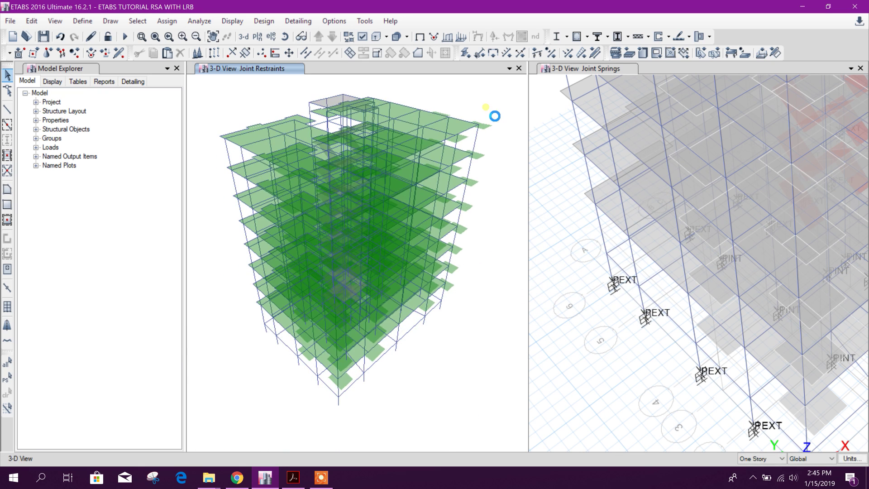
left_click(80, 22)
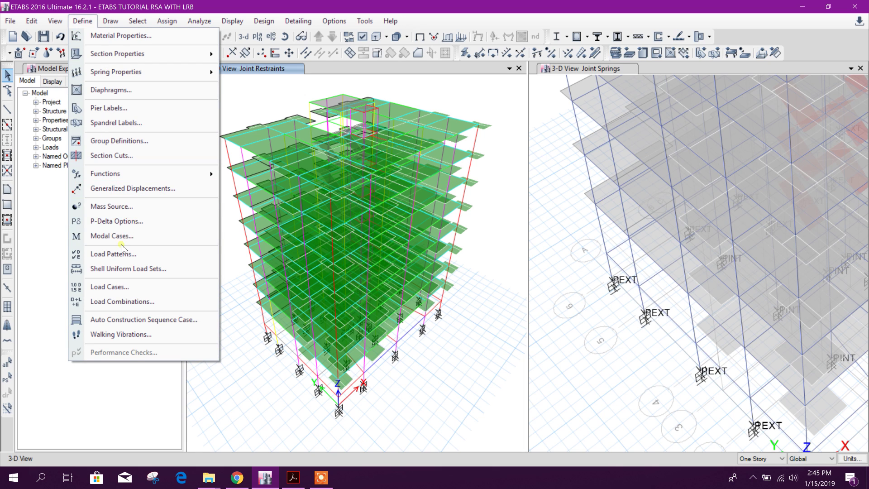
left_click(148, 236)
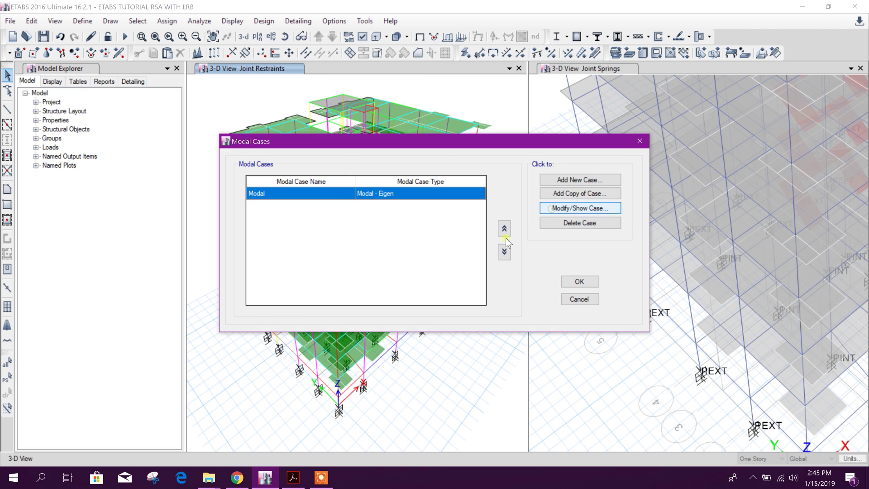
left_click(561, 208)
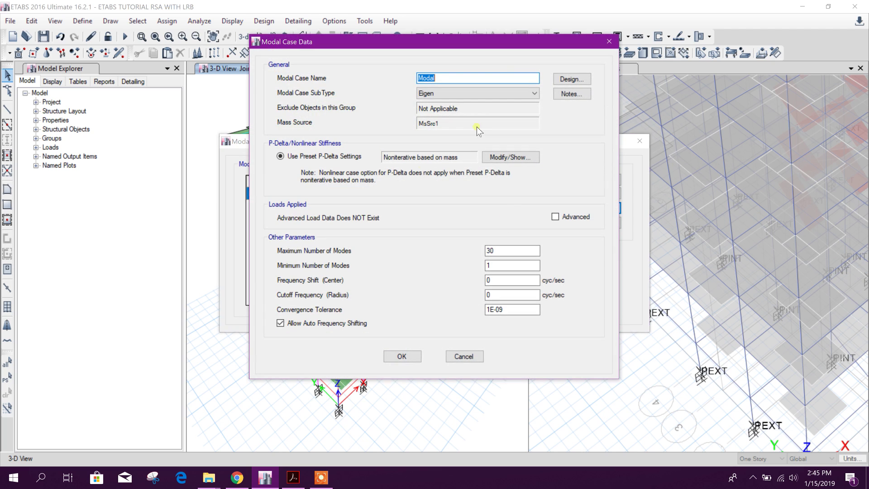
left_click(464, 357)
left_click(571, 300)
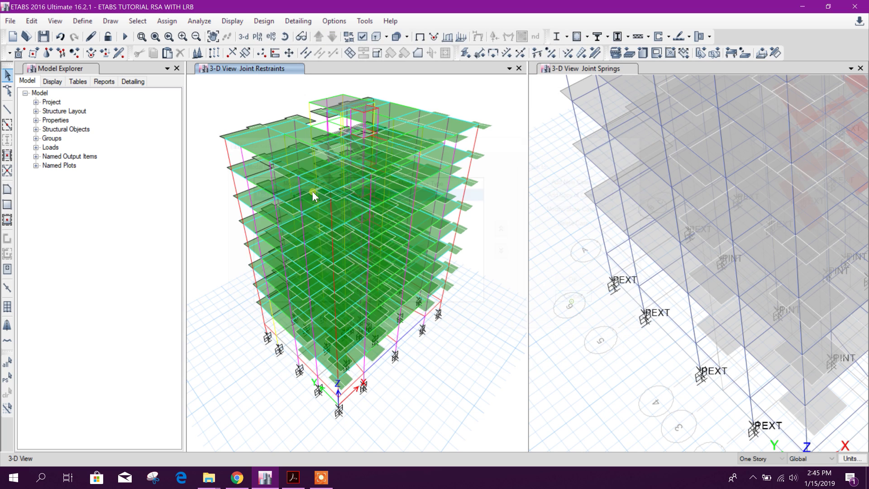
left_click(82, 21)
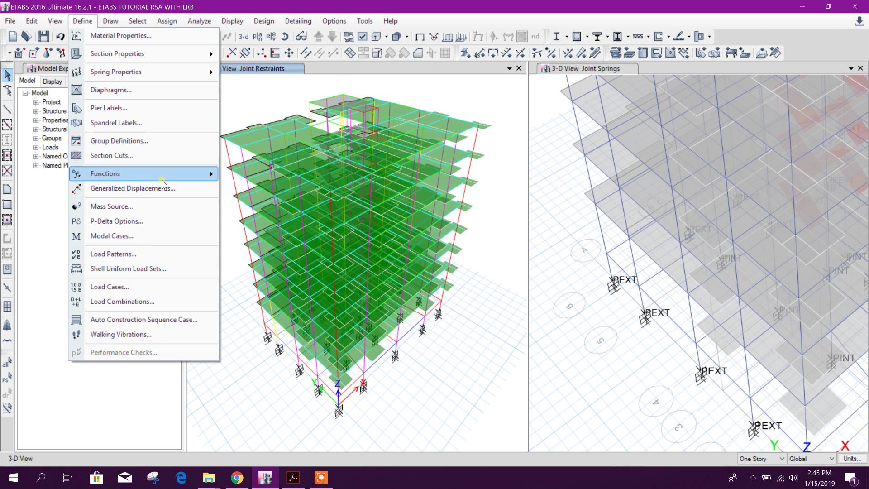
mouse_move(197, 175)
left_click(271, 174)
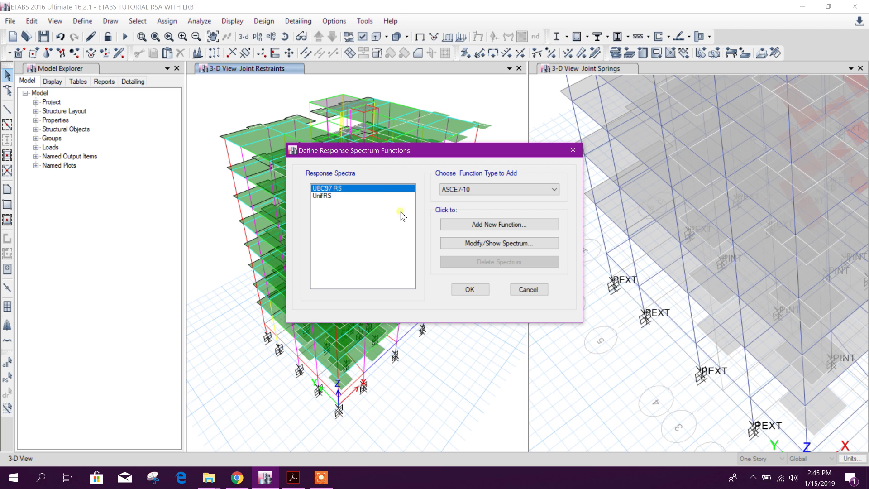
left_click(472, 243)
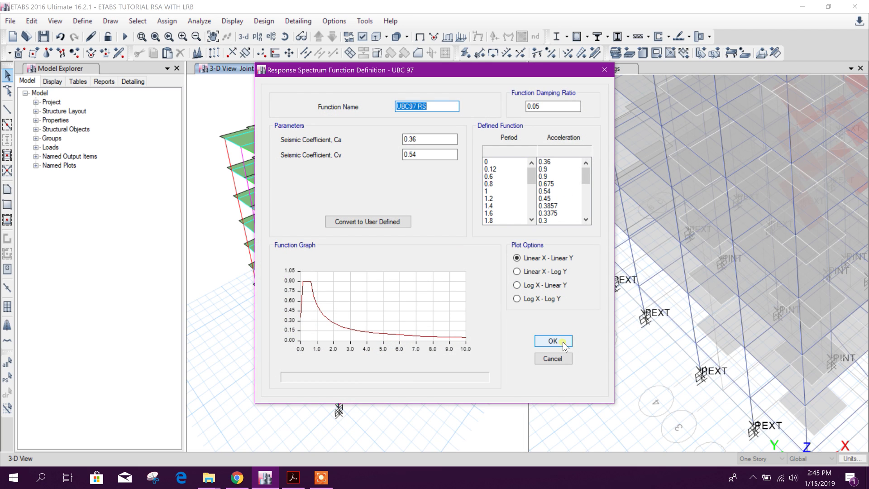
left_click(563, 344)
Close the response spectrum functions list, run the analysis and wait for the Dead displacement contours
left_click(471, 291)
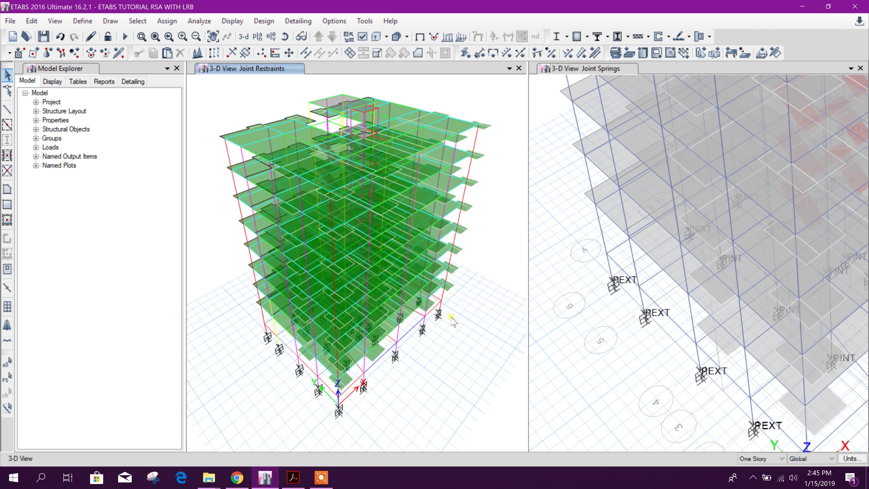
middle_click_drag(518, 236, 481, 256)
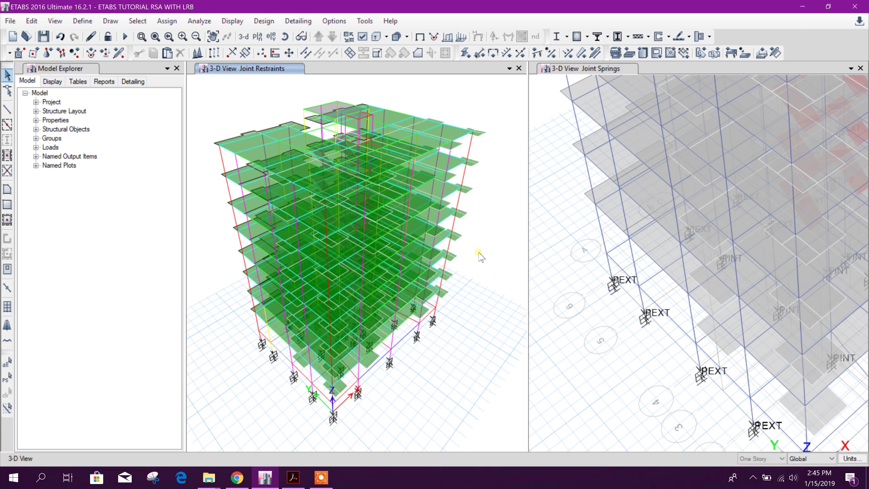
middle_click_drag(469, 103, 469, 110)
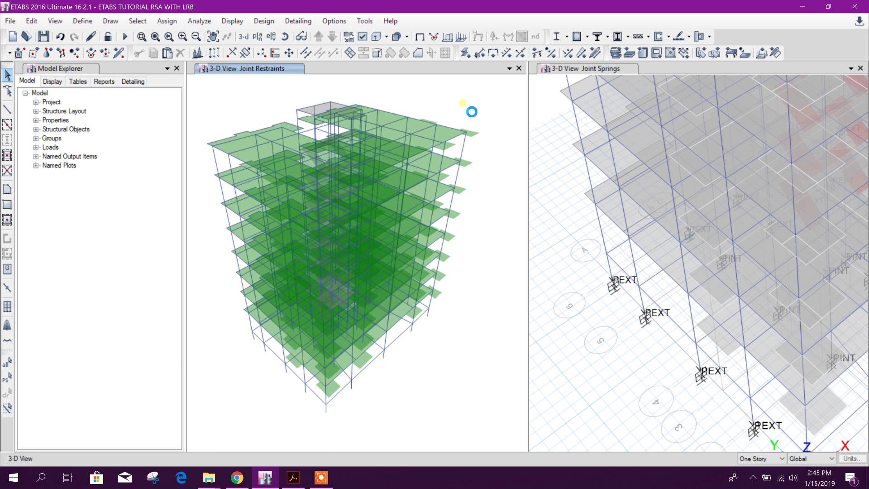
left_click(125, 36)
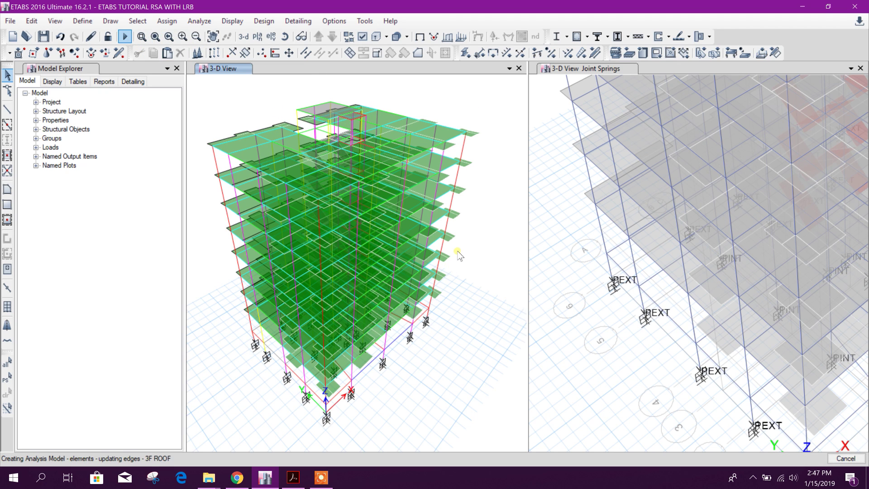
mouse_move(740, 470)
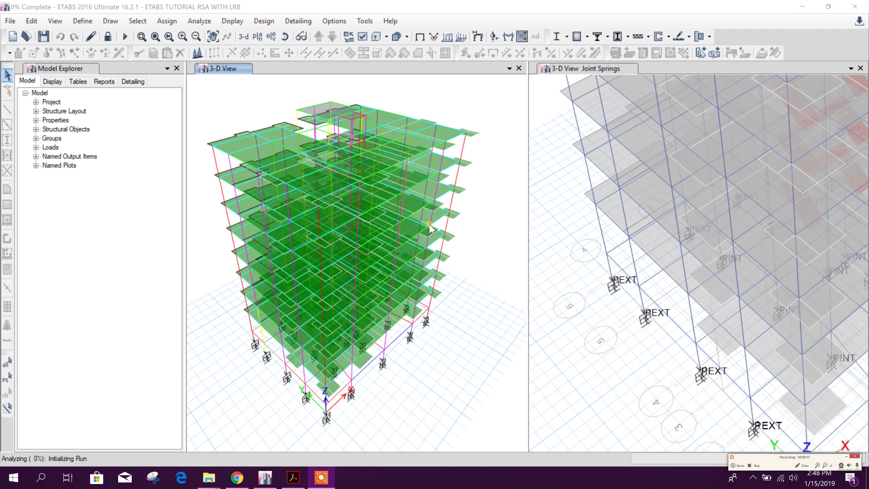
left_click(735, 466)
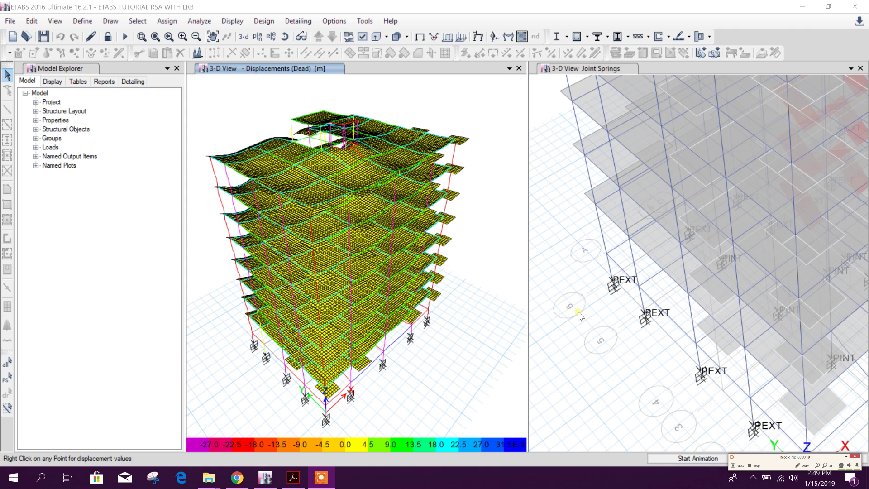
mouse_move(414, 142)
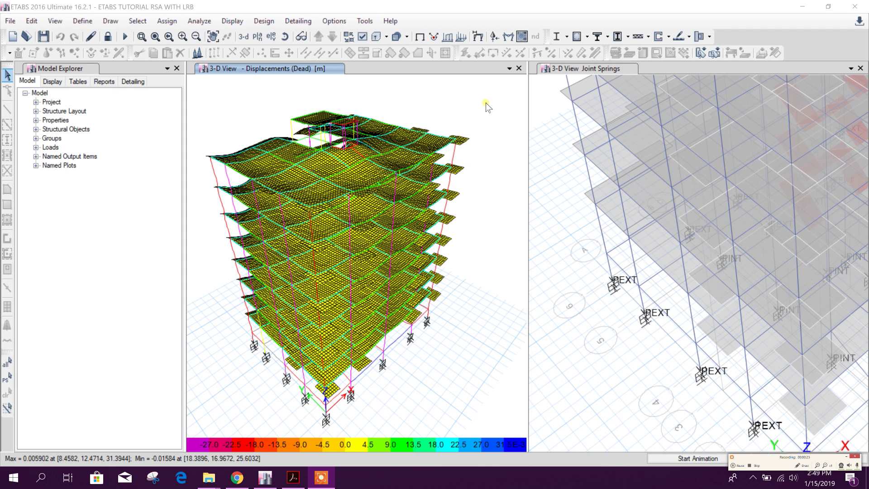
Display the Modal case's Mode 1 shape, period 3.201 s, through the deformed shape settings
left_click(498, 114)
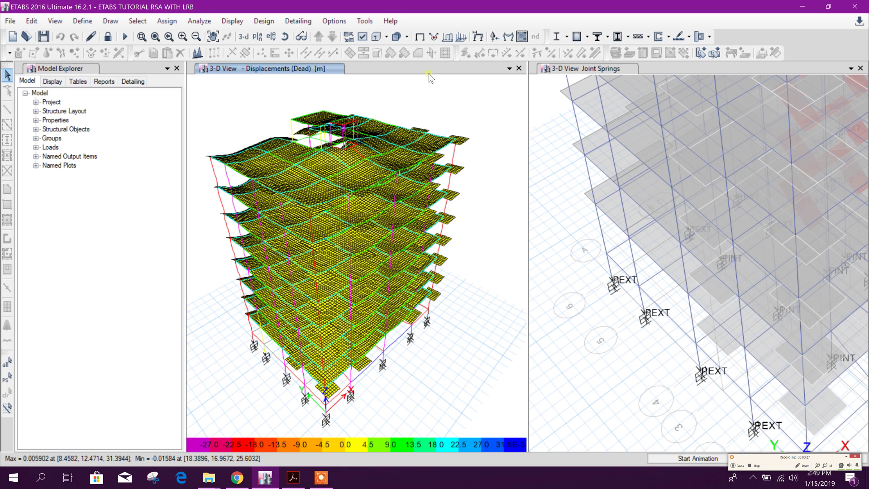
left_click(478, 37)
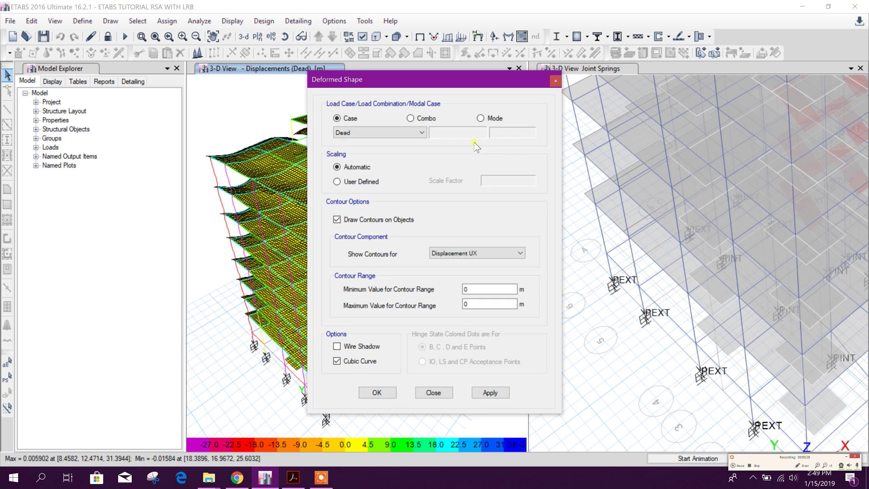
left_click(480, 119)
left_click(388, 133)
left_click(387, 141)
left_click(460, 132)
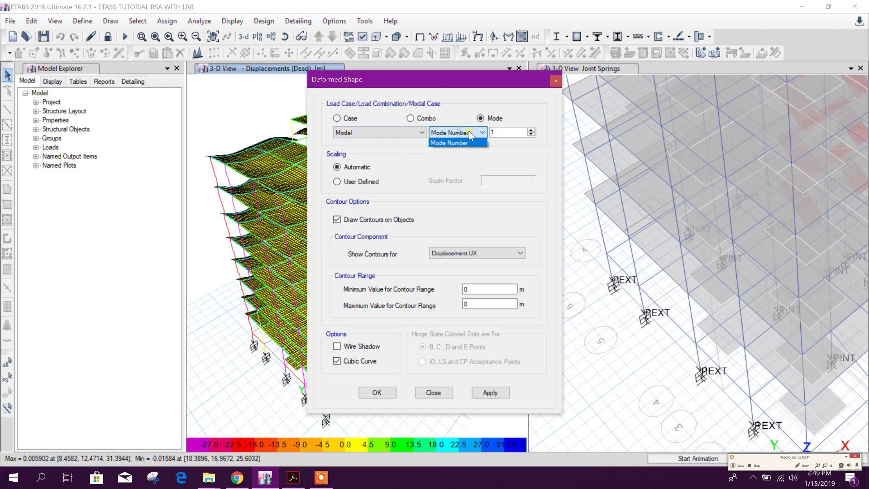
left_click(455, 137)
left_click_drag(441, 79, 499, 27)
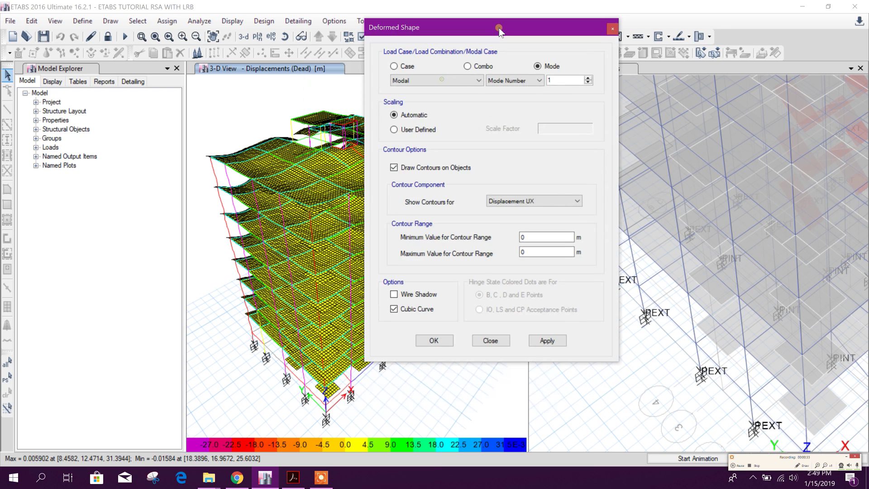
left_click(543, 341)
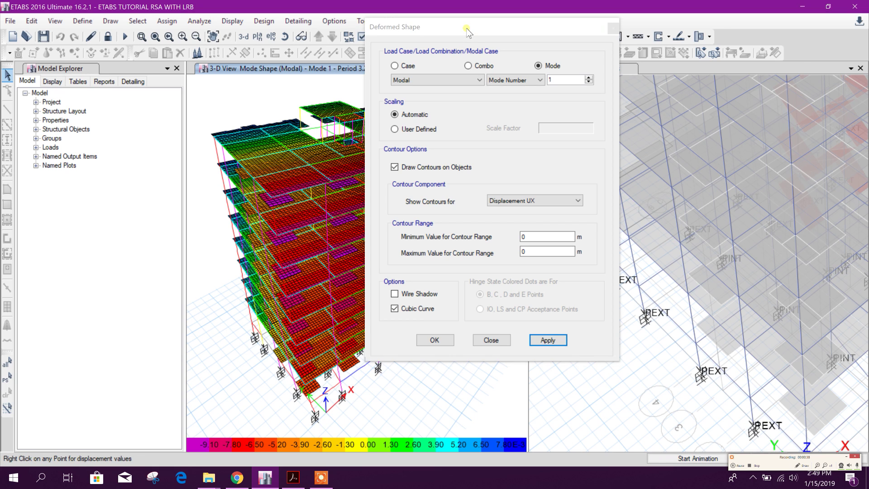
Step to mode 2 and apply it, showing the 2.974 s UX contour, then close the settings
left_click_drag(466, 30, 584, 35)
mouse_move(431, 244)
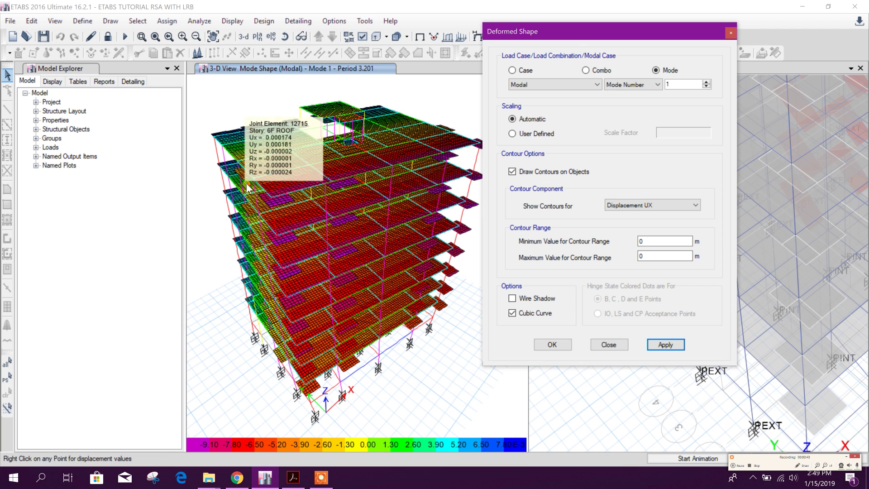
mouse_move(273, 342)
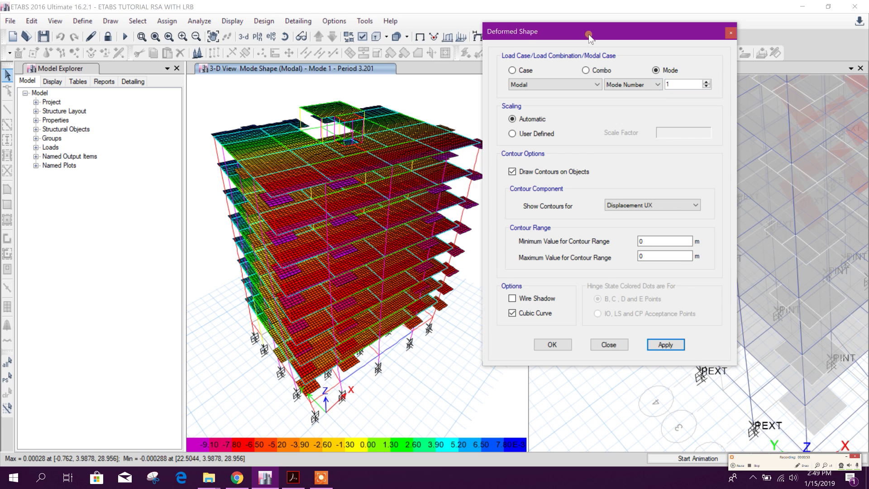
left_click_drag(588, 34, 568, 36)
left_click(685, 84)
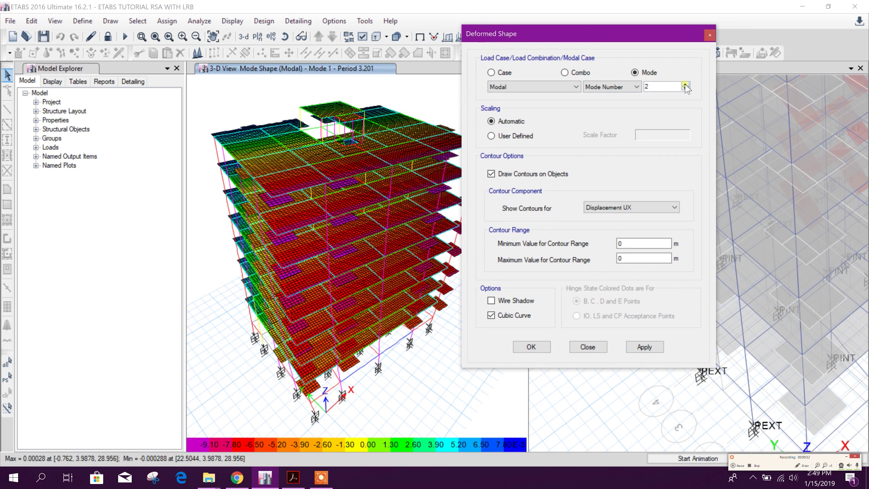
left_click(642, 347)
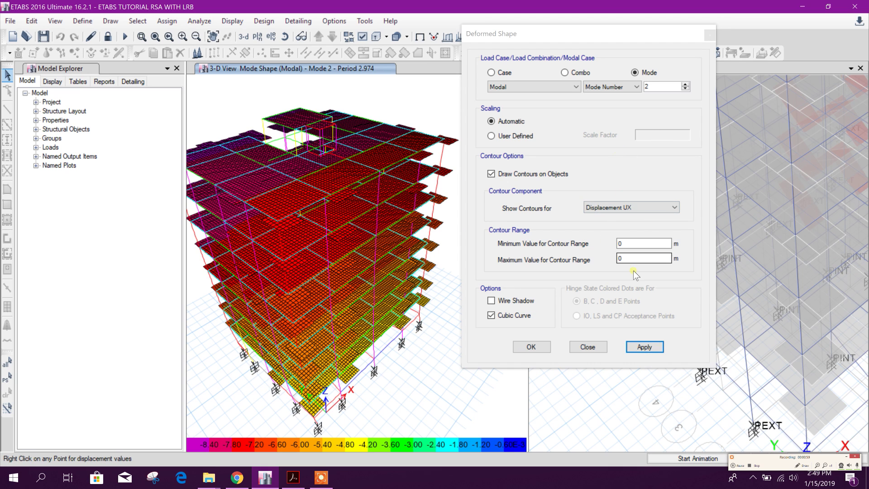
left_click(602, 347)
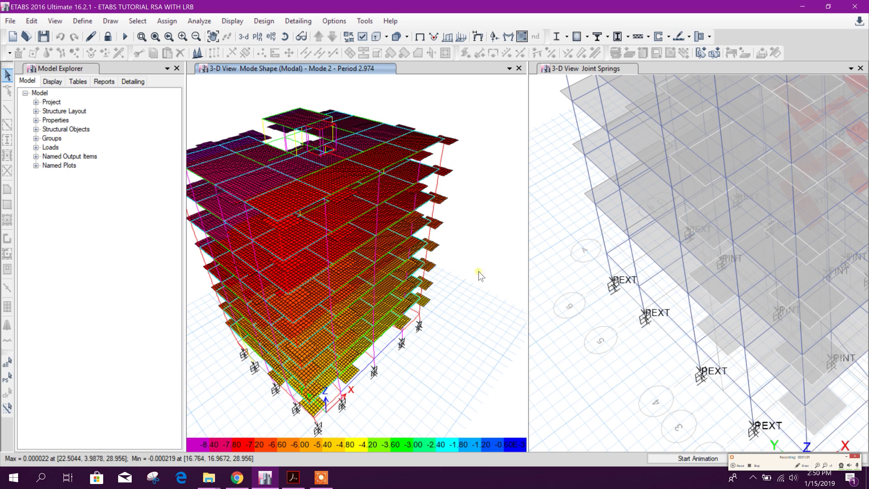
Expand Analysis > Results > Structure Results in the Tables explorer and show the Story Forces table
left_click(77, 81)
left_click(36, 120)
left_click(36, 120)
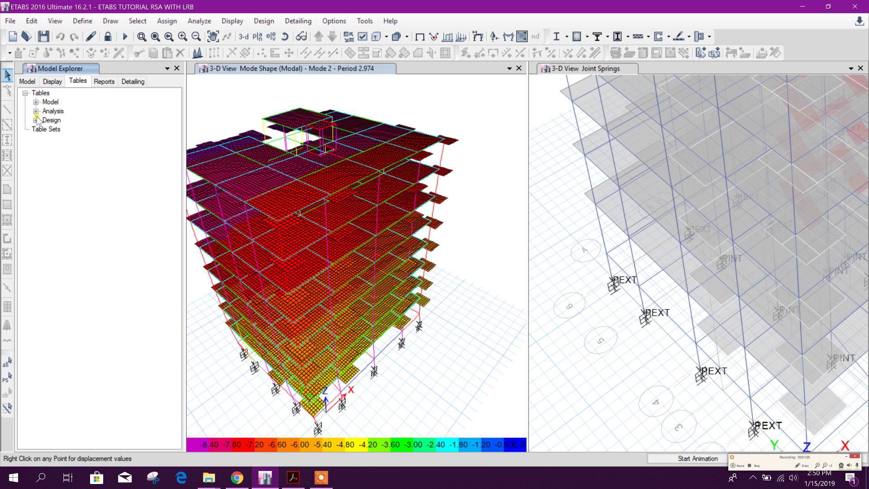
left_click(36, 111)
left_click(47, 129)
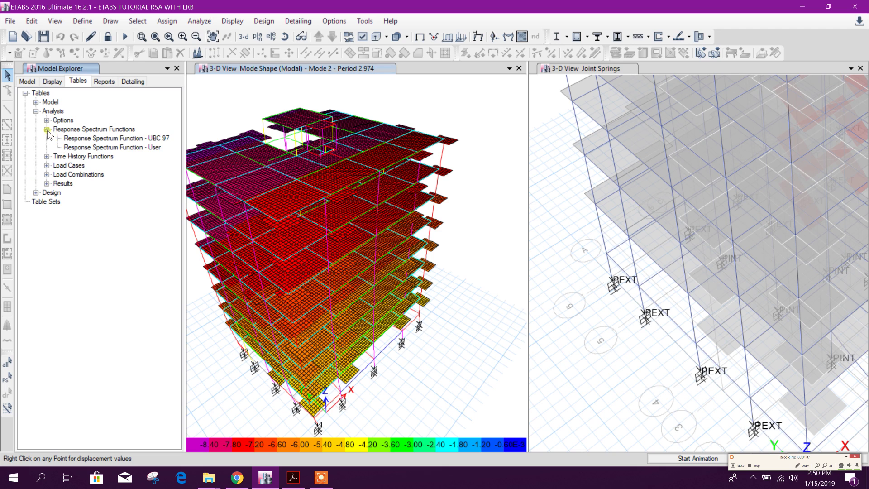
left_click(46, 156)
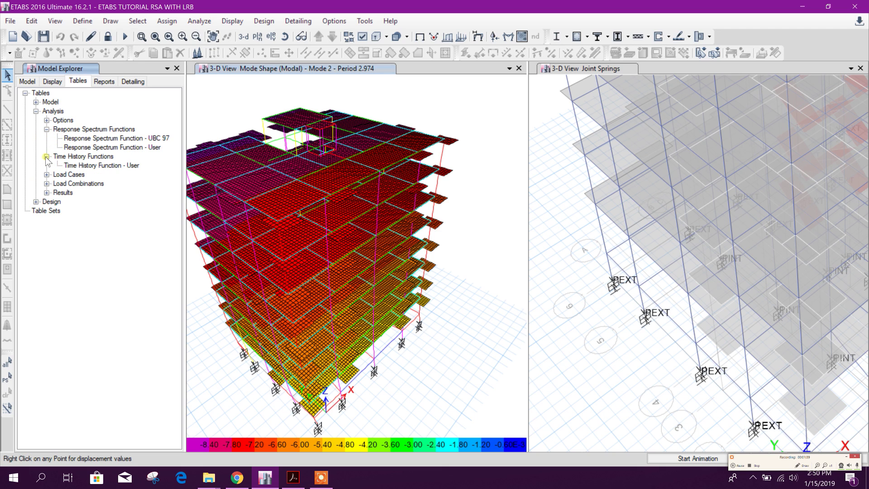
left_click(47, 156)
left_click(46, 183)
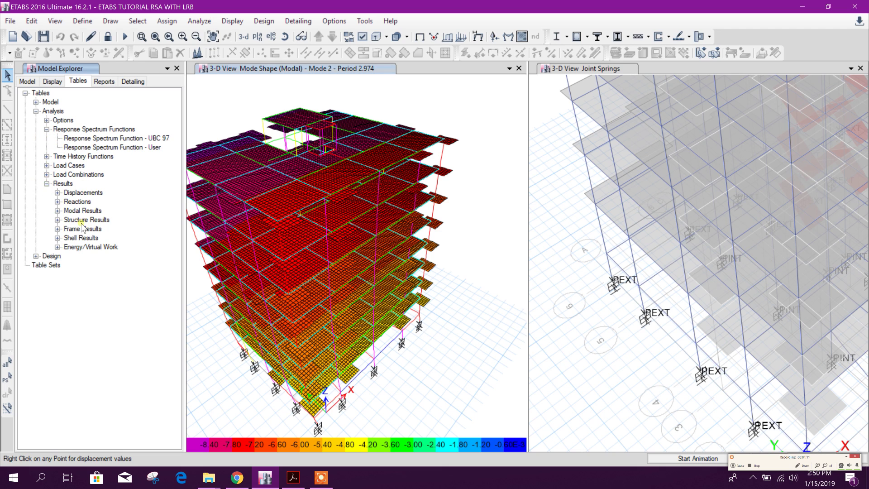
left_click(58, 210)
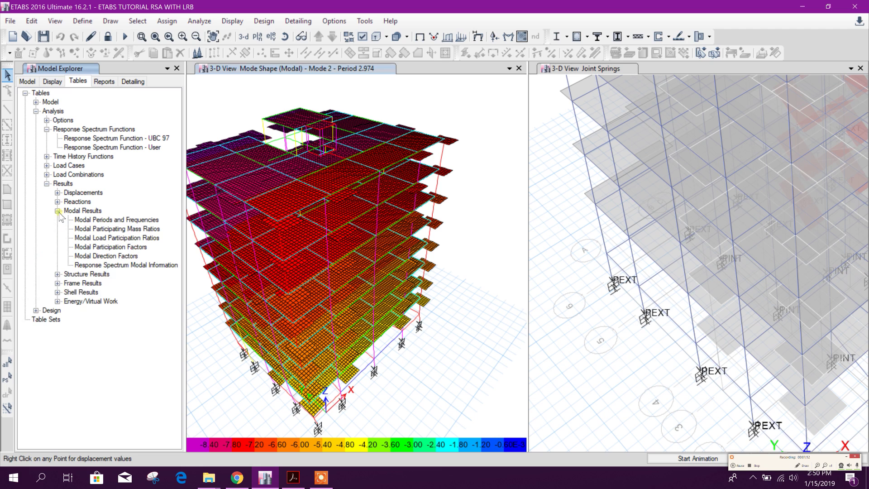
left_click(57, 274)
left_click(95, 293)
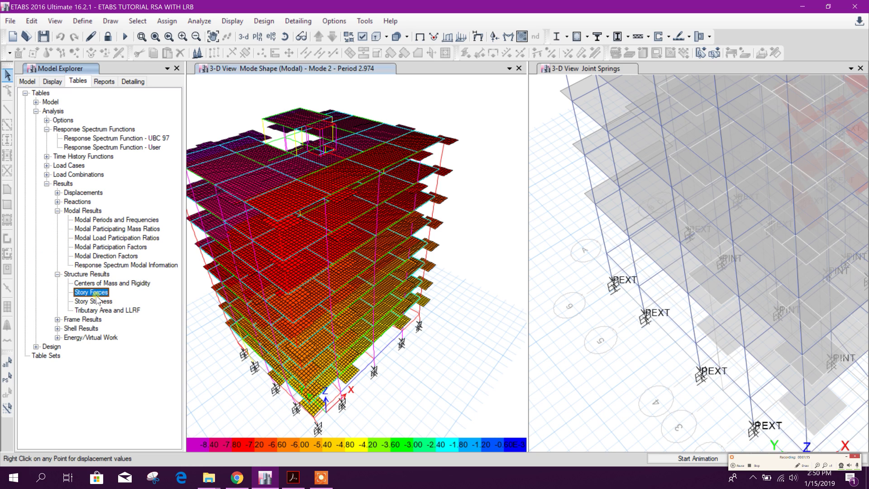
right_click(101, 299)
left_click(138, 304)
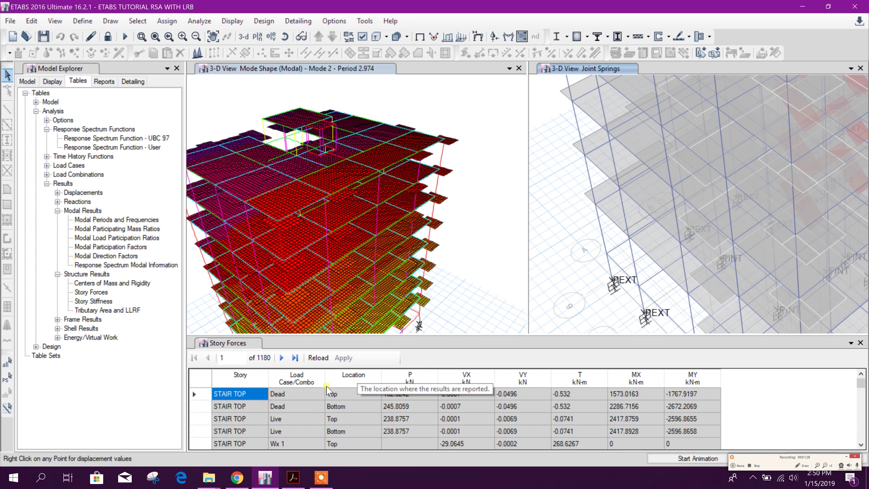
Filter the Story Forces table's Load Case/Combo column to RS Max
left_click(304, 382)
scroll(415, 375, "down", 7)
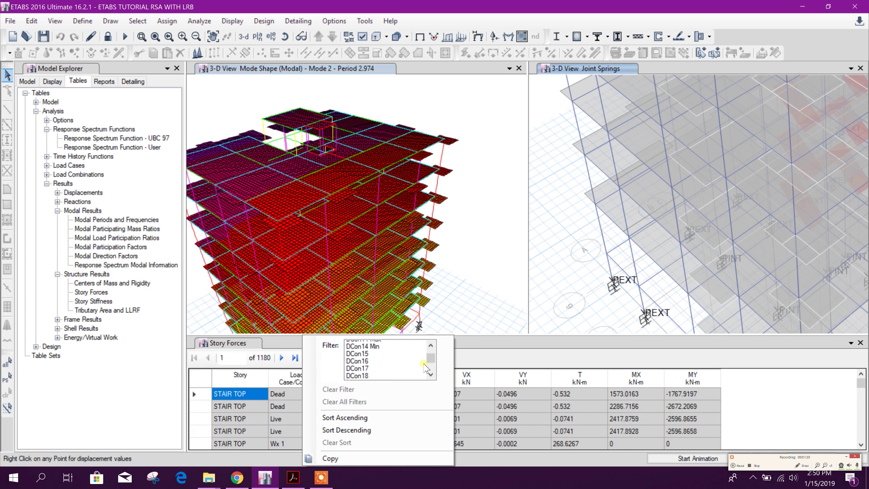
scroll(417, 376, "down", 3)
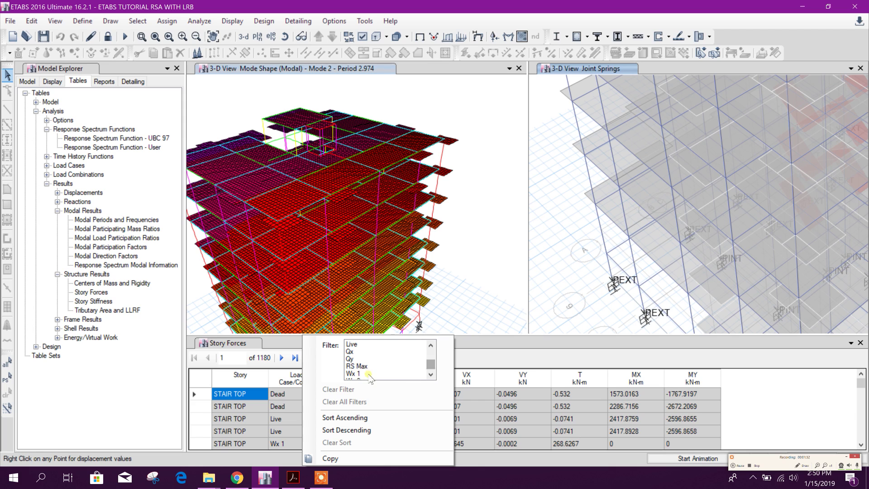
scroll(362, 370, "down", 2)
scroll(364, 366, "up", 3)
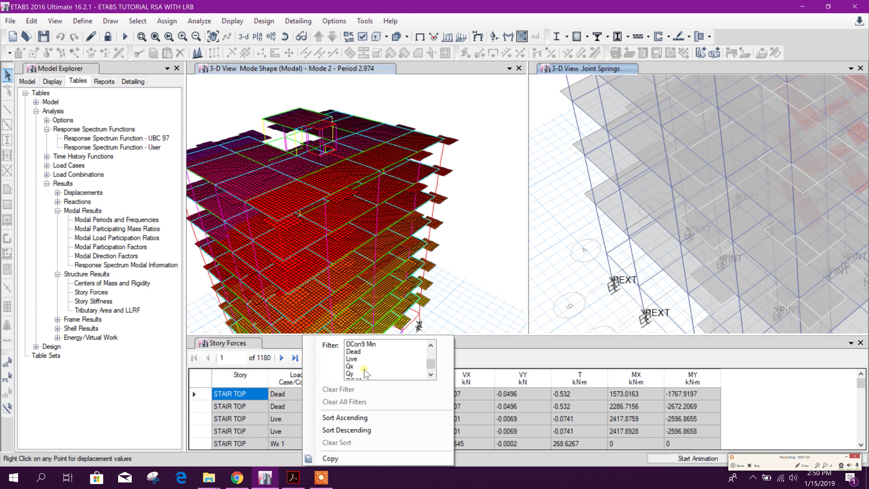
scroll(365, 362, "down", 2)
left_click(363, 359)
left_click(498, 352)
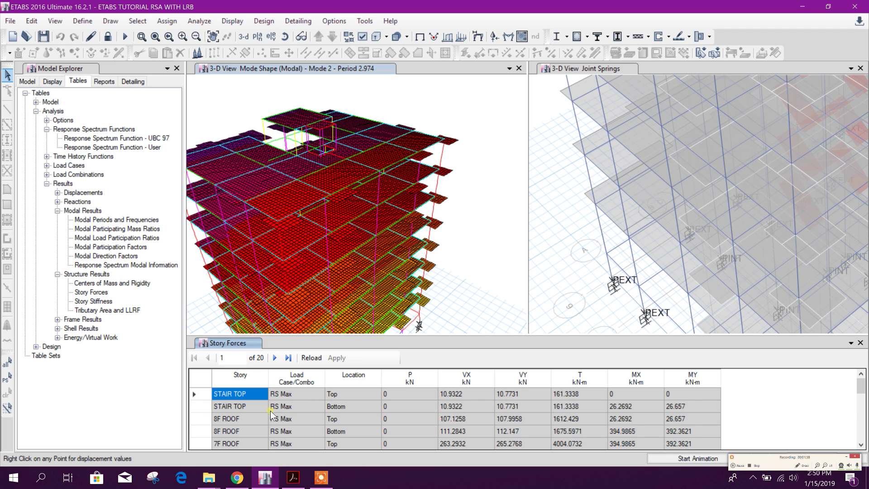
scroll(270, 411, "down", 4)
scroll(270, 411, "up", 4)
right_click(95, 305)
Show the Story Stiffness table filtered to RS load case rows, then bring the Acrobat report forward
left_click(132, 310)
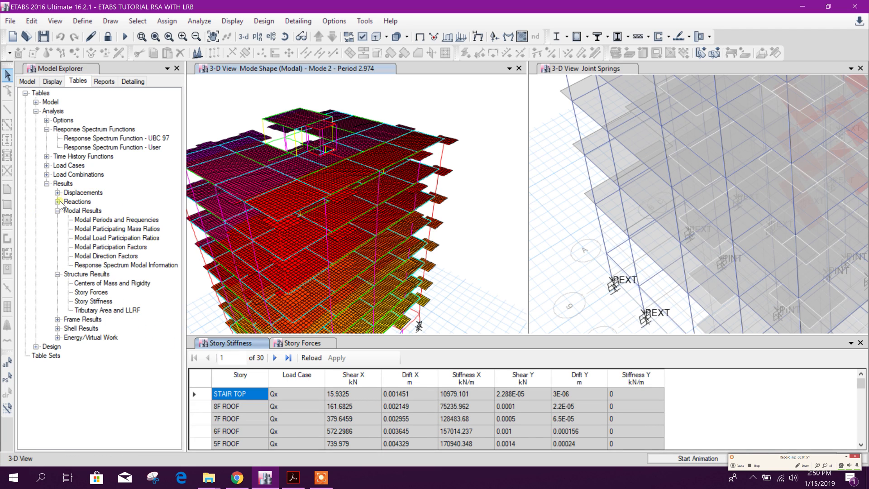
scroll(426, 413, "down", 1)
scroll(426, 412, "up", 1)
right_click(311, 382)
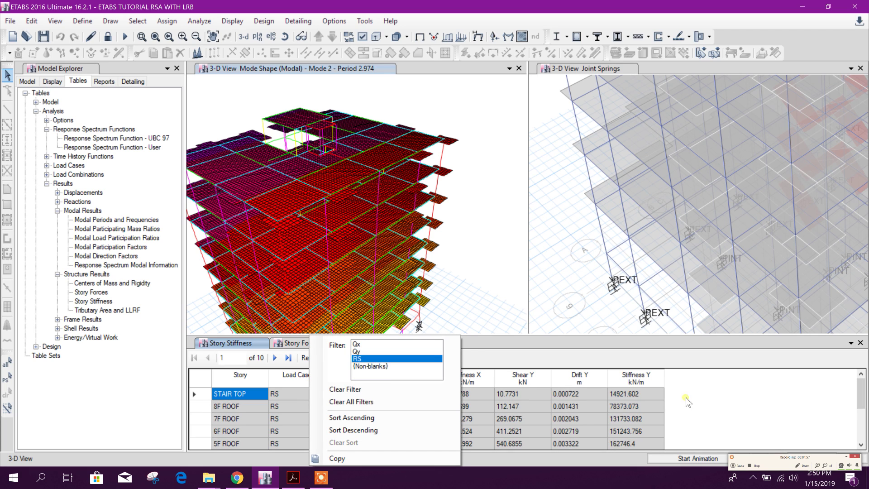
left_click(371, 362)
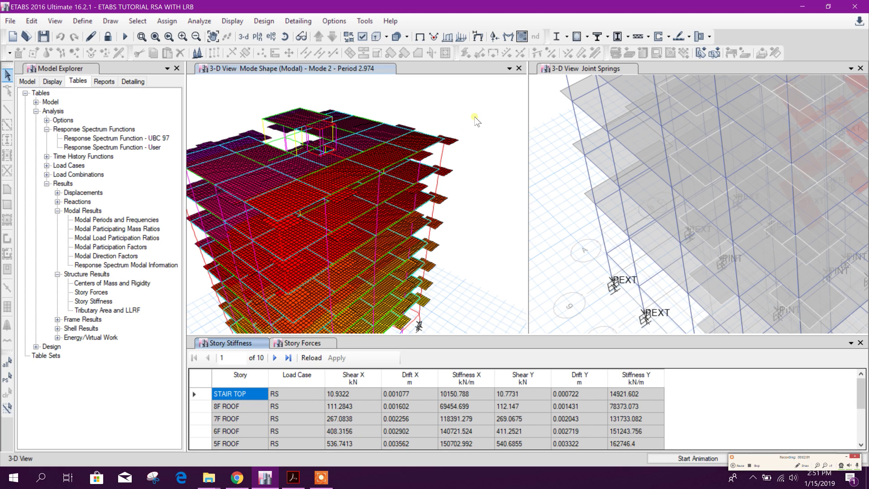
scroll(476, 212, "down", 3)
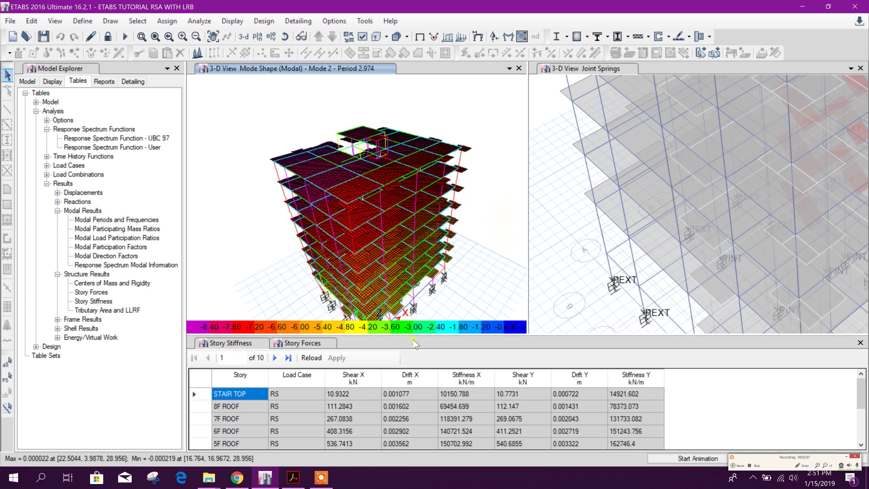
left_click(295, 477)
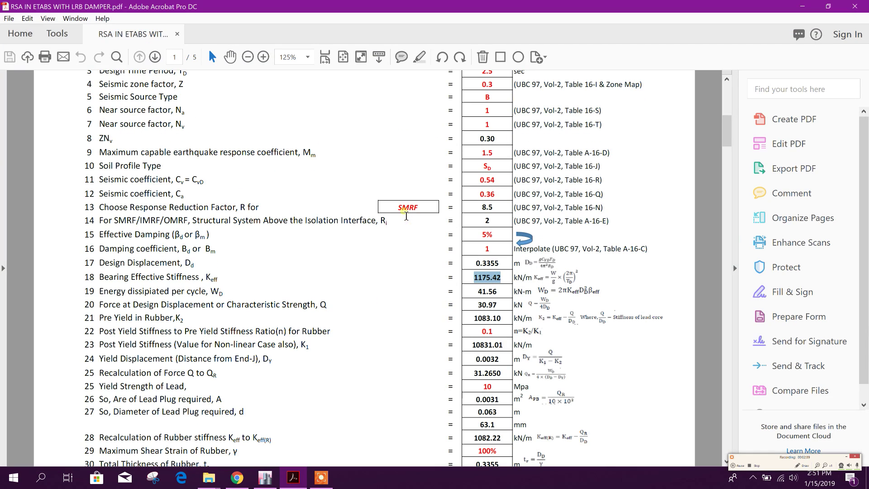
Fit page 5 in the window and select the Review Results opening lines about the Excel table
left_click(343, 56)
scroll(370, 216, "down", 15)
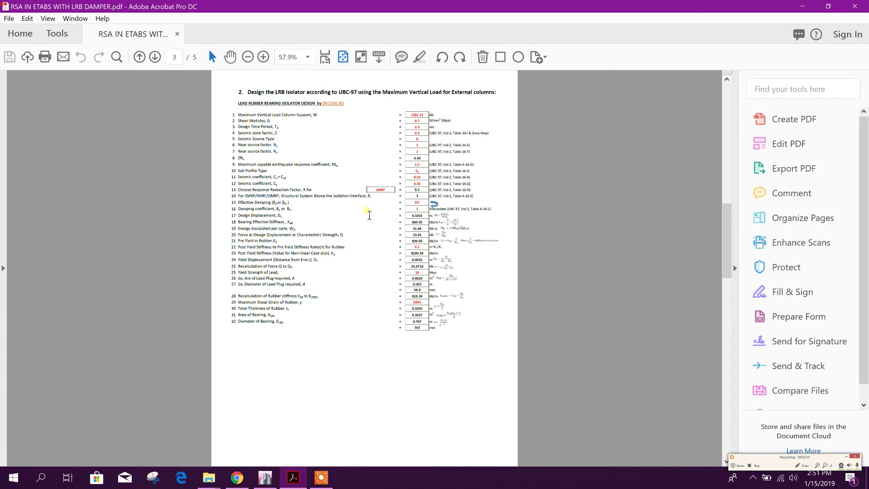
scroll(360, 257, "down", 10)
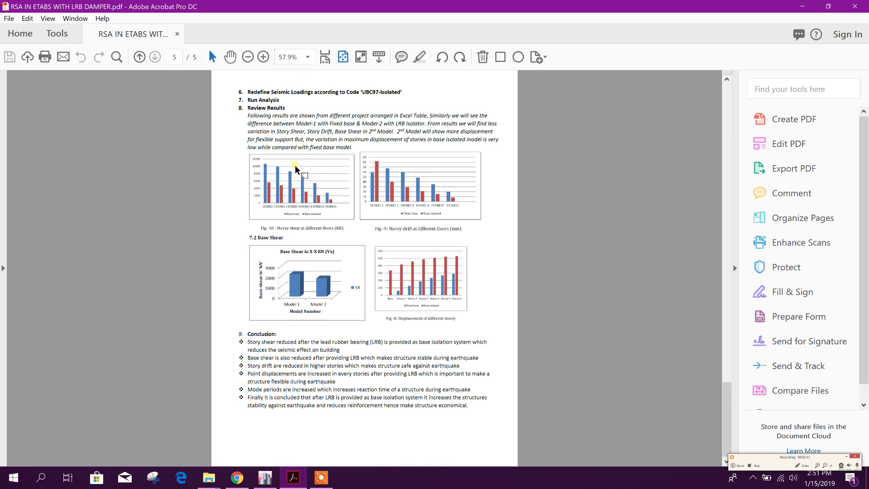
scroll(294, 168, "up", 2, "ctrl")
scroll(295, 169, "up", 1, "ctrl")
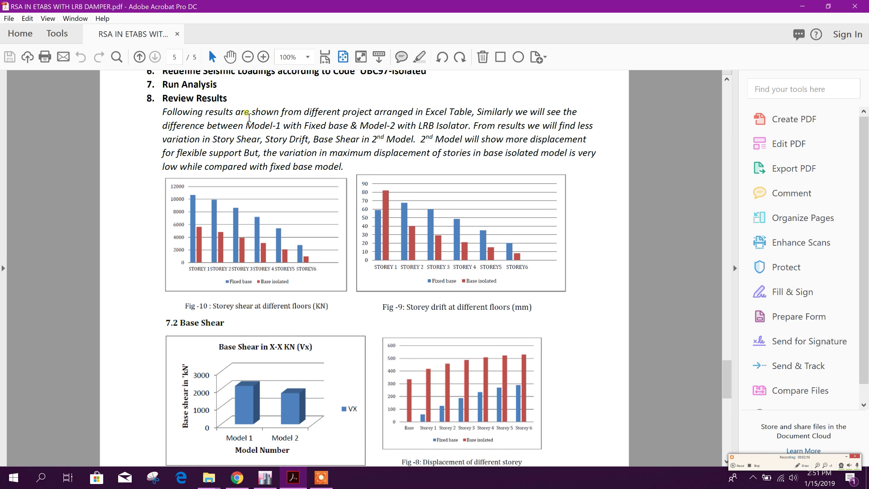
left_click_drag(163, 116, 352, 124)
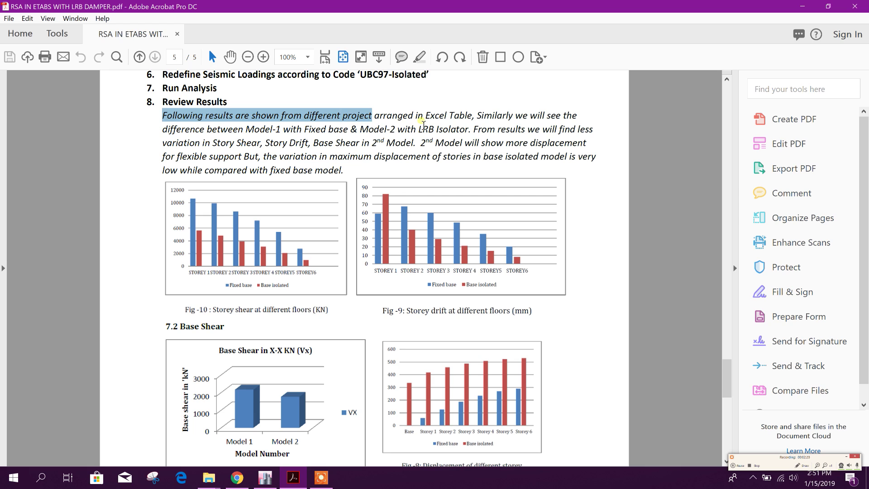
left_click_drag(416, 116, 564, 120)
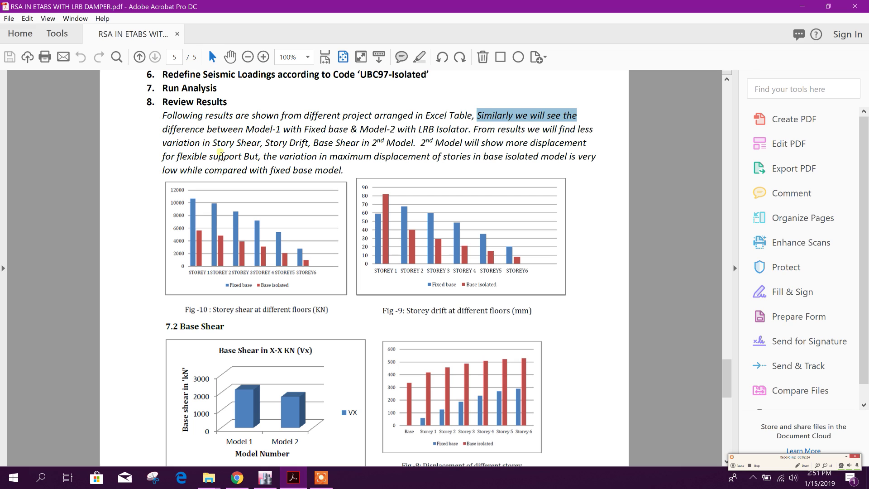
left_click(198, 142, "shift")
left_click(317, 145)
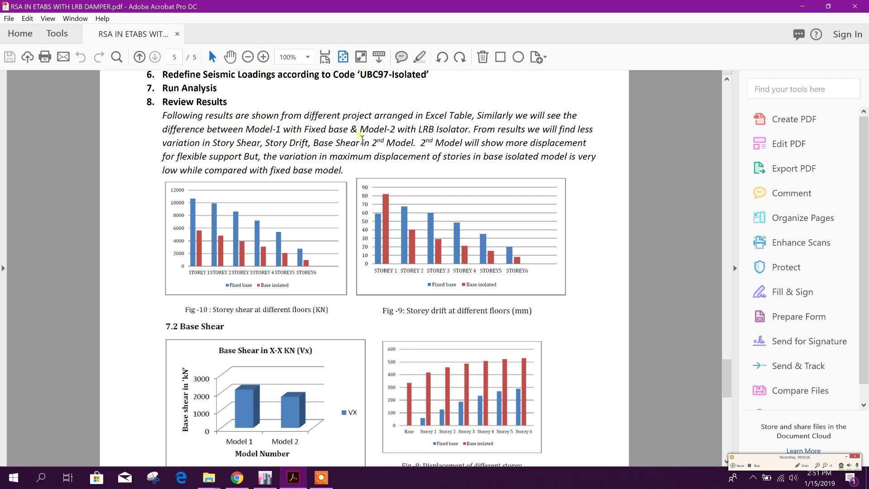
Select the phrases on Model-2 with LRB isolator's story shear, drift and larger displacement versus fixed base
left_click_drag(360, 129, 575, 130)
left_click(502, 156)
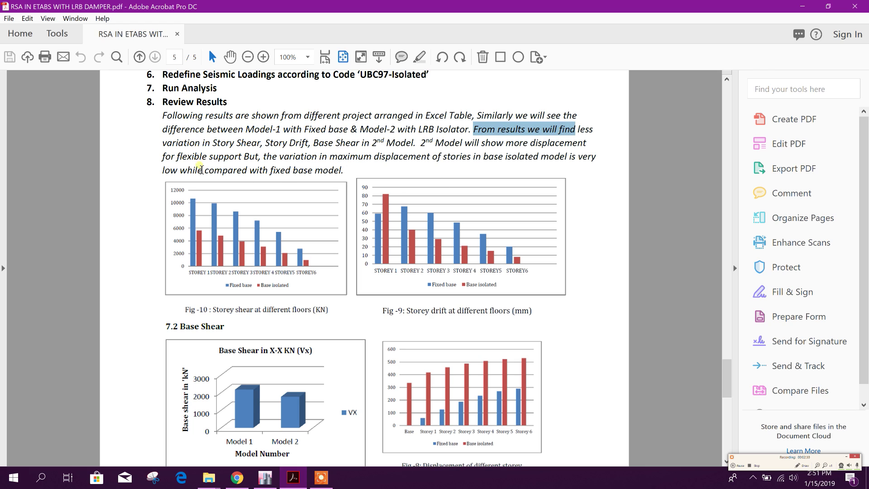
left_click_drag(203, 143, 288, 144)
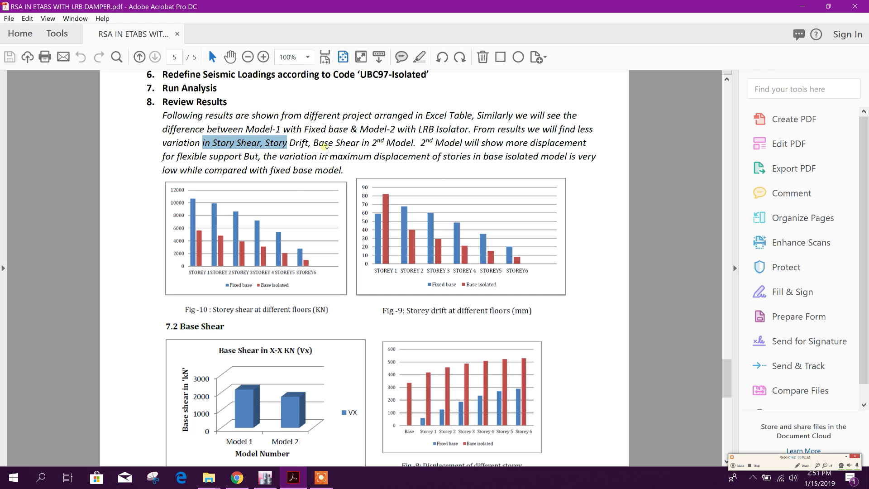
left_click(319, 144)
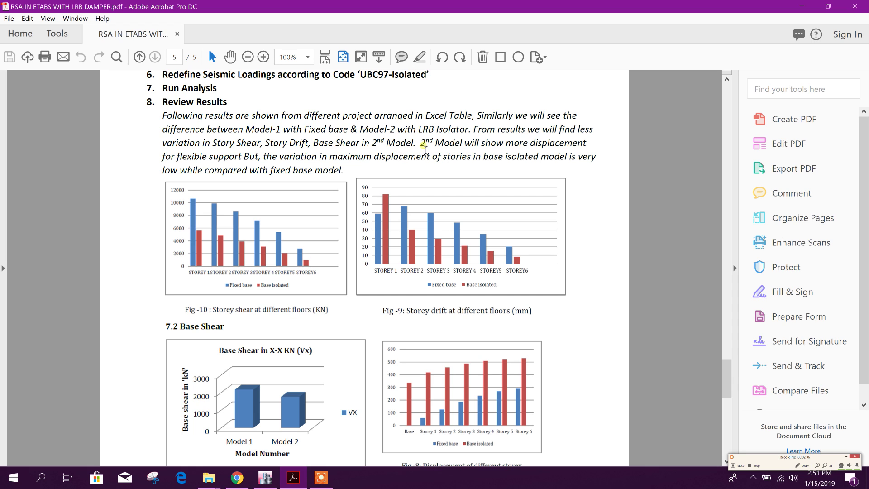
left_click_drag(421, 143, 572, 150)
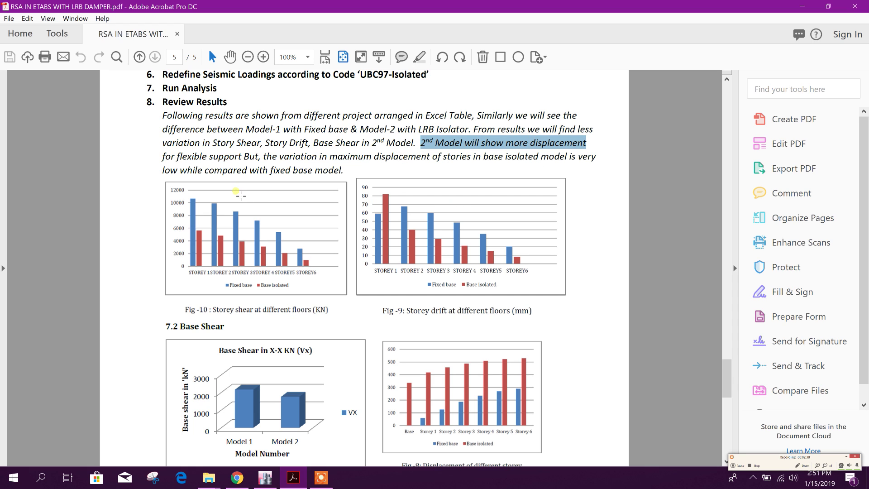
left_click(252, 163)
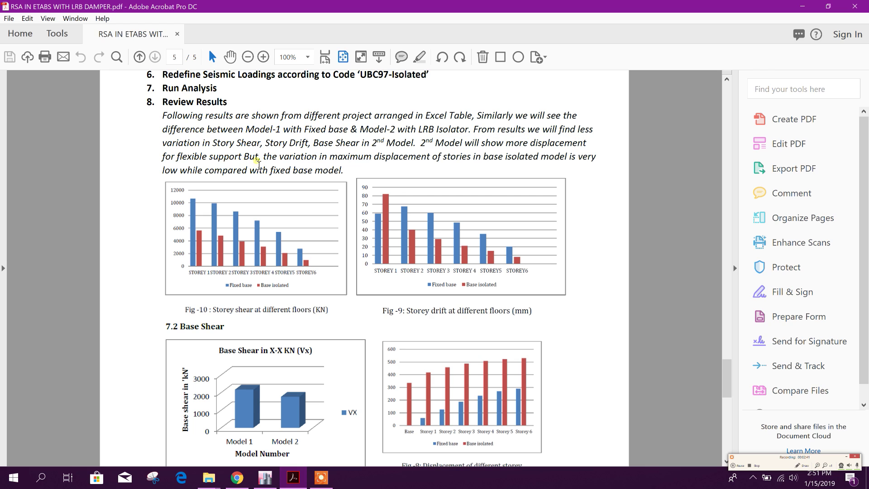
left_click_drag(279, 159, 366, 160)
left_click(418, 170)
left_click_drag(506, 157, 591, 166)
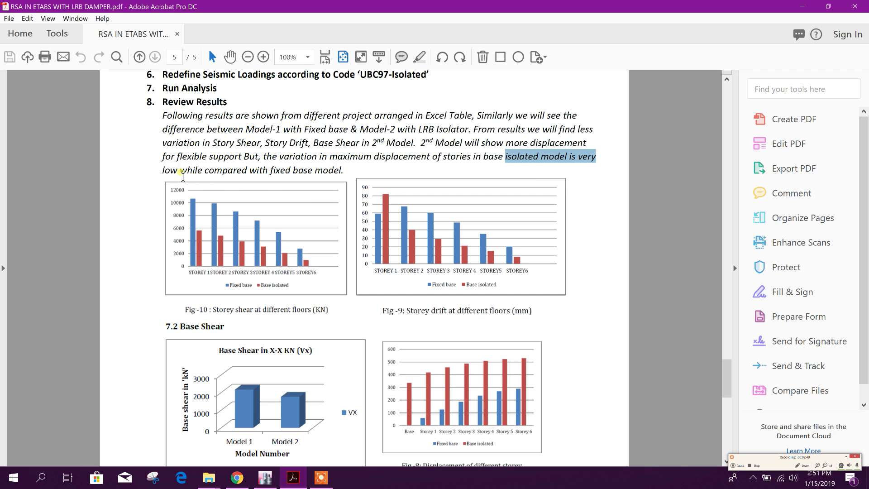
left_click_drag(181, 172, 379, 228)
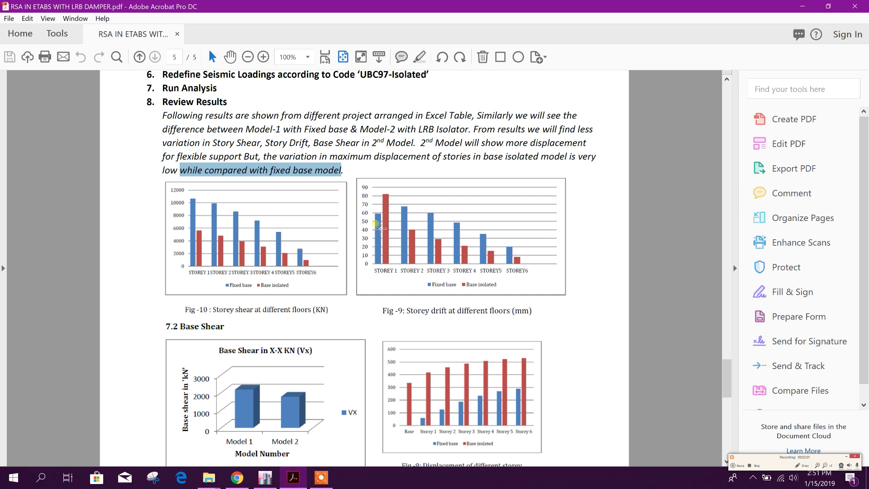
Scroll to the Conclusion and select the first bullet on base isolation reducing seismic effect
scroll(380, 228, "down", 3)
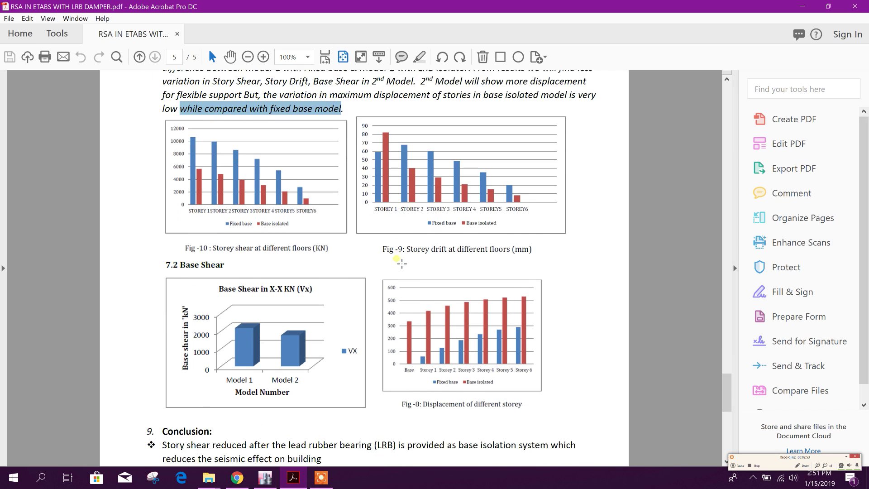
scroll(348, 213, "down", 4)
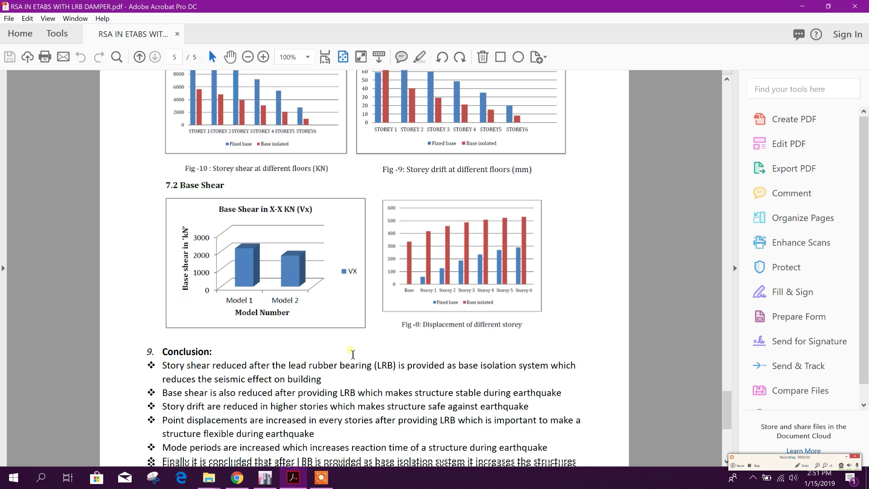
scroll(374, 309, "down", 2)
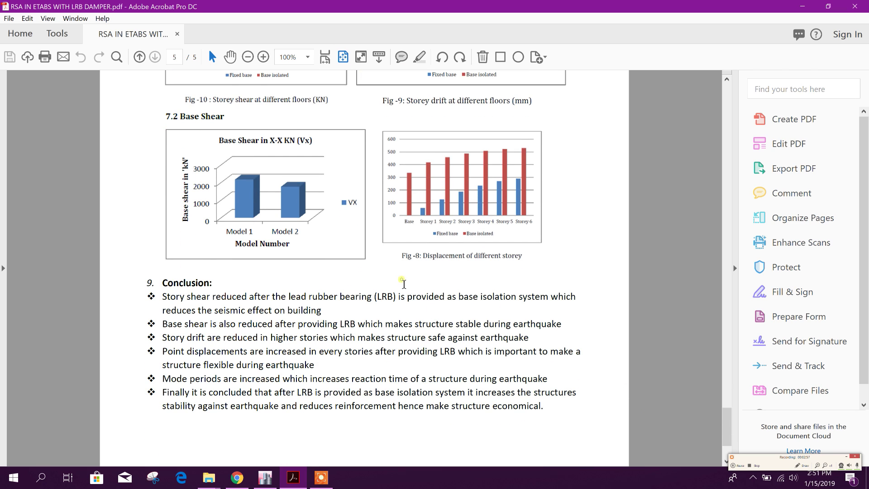
scroll(386, 303, "down", 2)
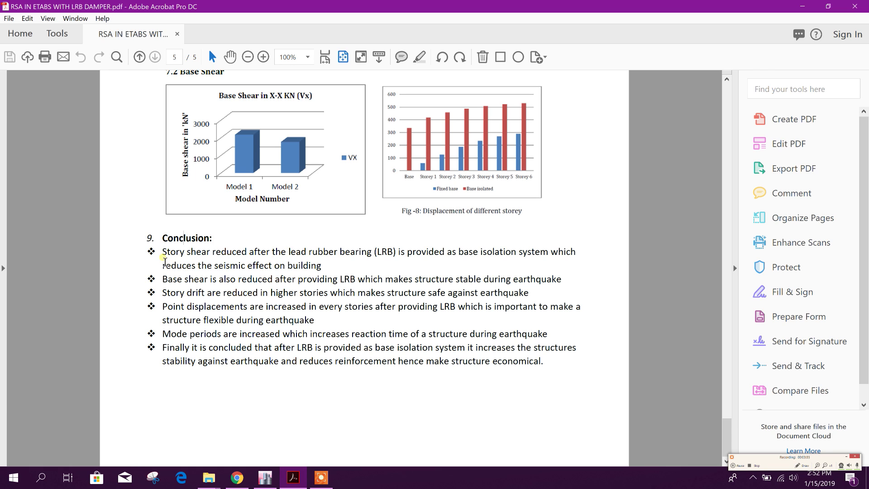
left_click_drag(165, 261, 350, 261)
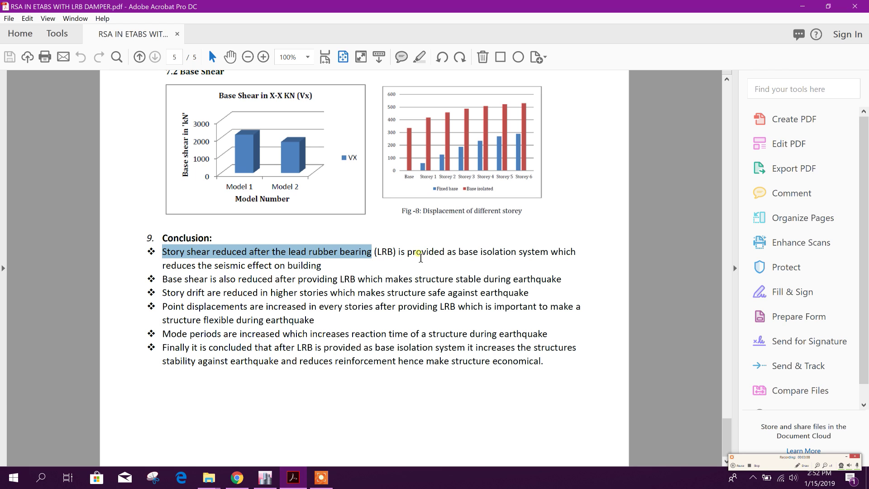
left_click_drag(407, 253, 548, 253)
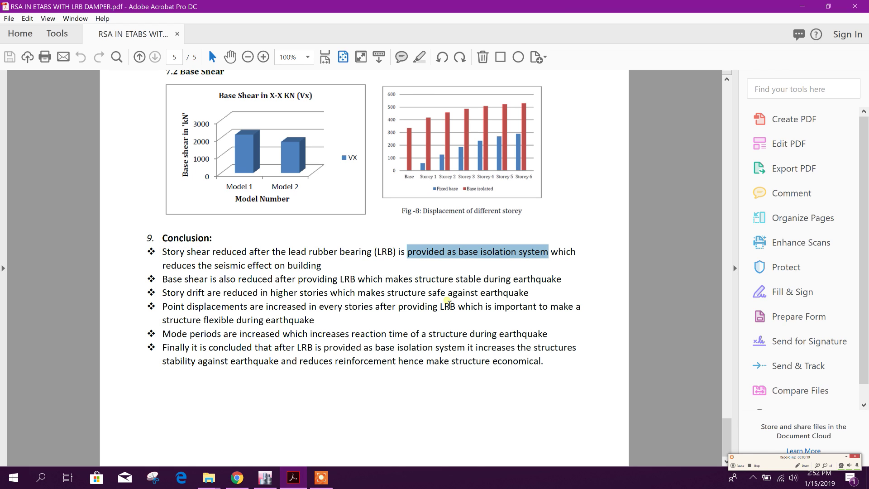
left_click_drag(163, 265, 321, 266)
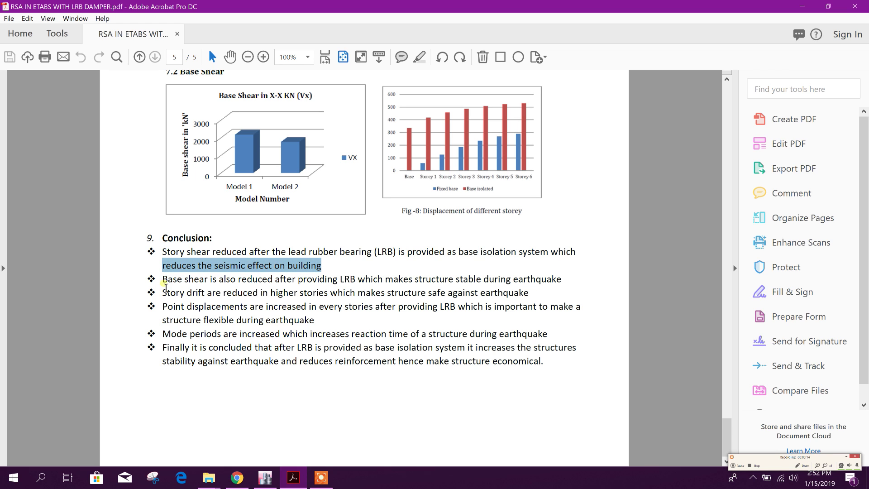
Select the base shear, story drift and point displacement bullets in turn
left_click_drag(163, 279, 543, 284)
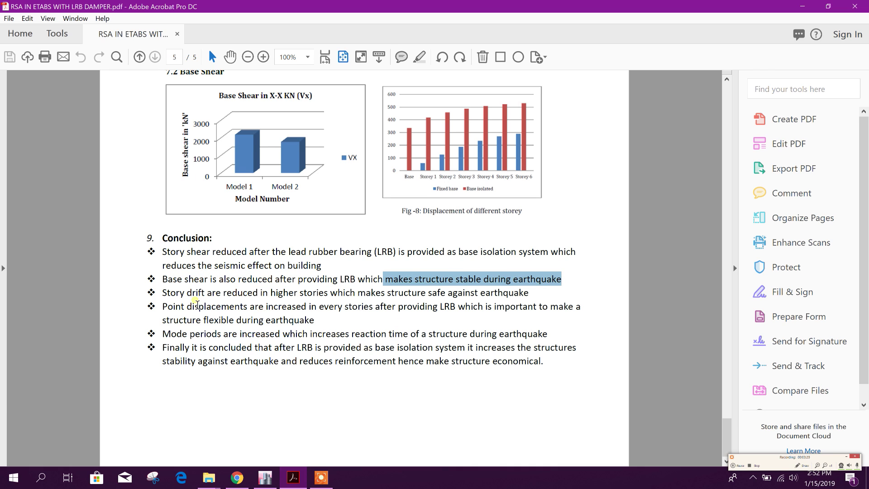
left_click_drag(163, 293, 529, 294)
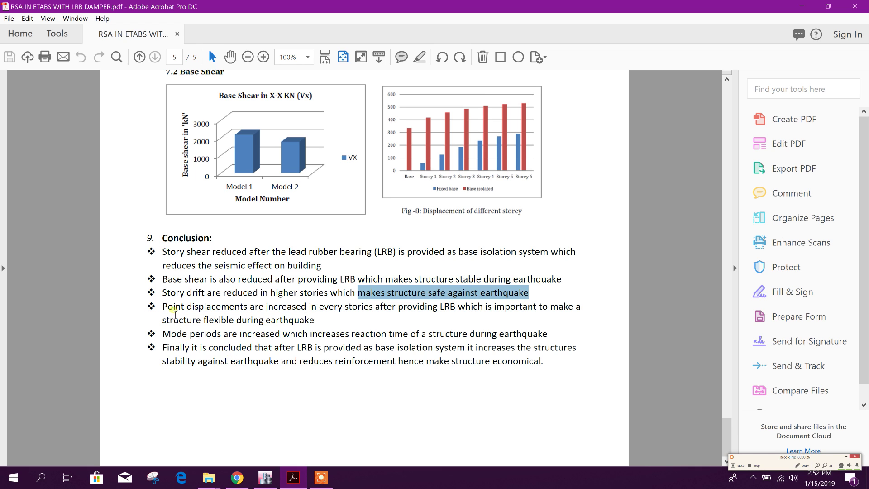
left_click_drag(163, 308, 323, 315)
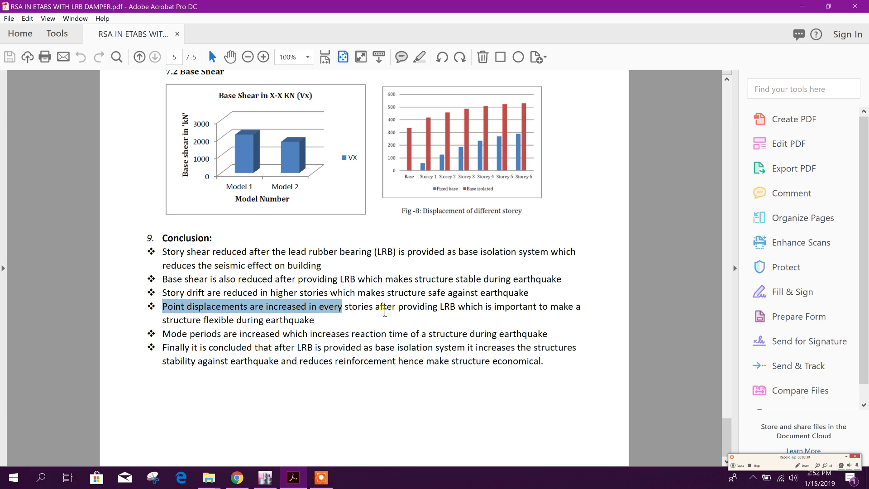
left_click_drag(381, 312, 514, 326)
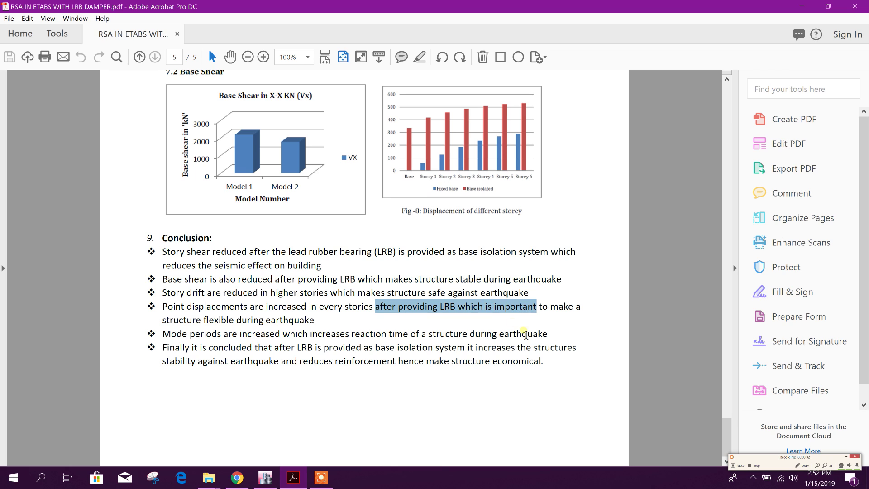
left_click_drag(163, 322, 317, 325)
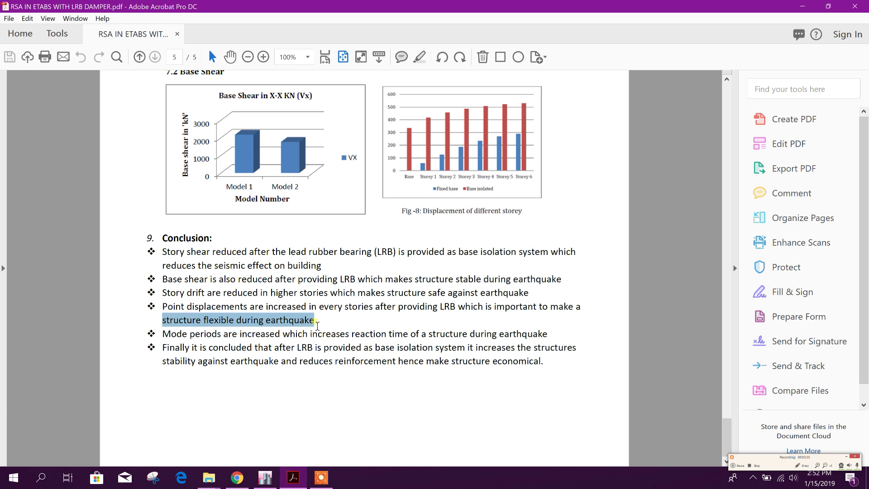
Select the mode periods bullet and the final bullet on economical structure
left_click_drag(163, 336, 543, 337)
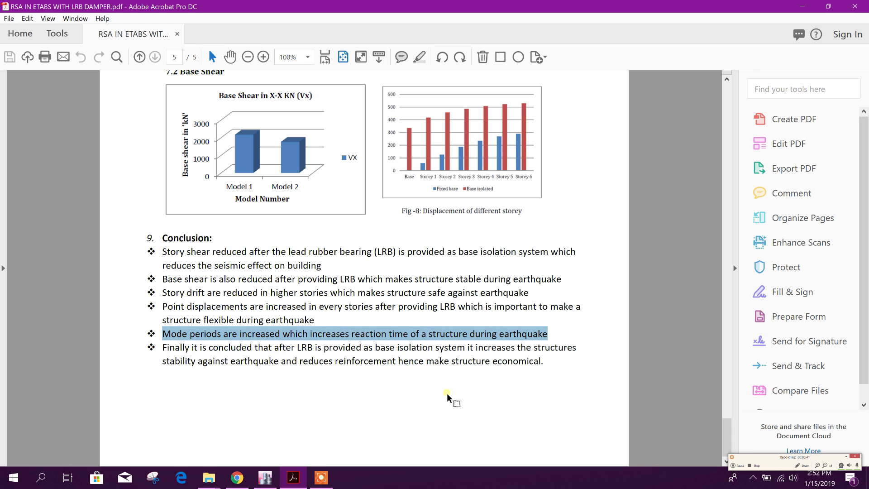
left_click_drag(164, 349, 311, 359)
left_click(362, 360)
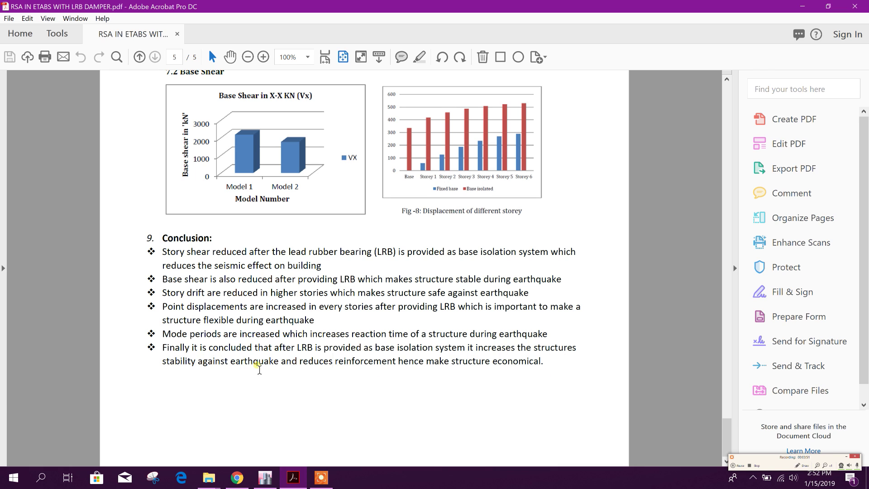
left_click_drag(230, 360, 534, 389)
left_click(382, 377)
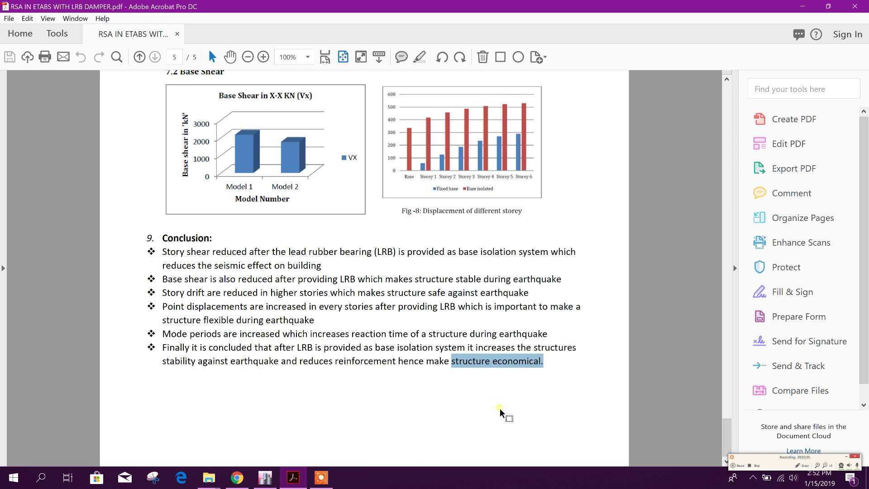
scroll(500, 409, "up", 2)
Scroll back past the charts and fit page 4's LRB input values, such as 889950.58 U1 stiffness
scroll(405, 281, "up", 2)
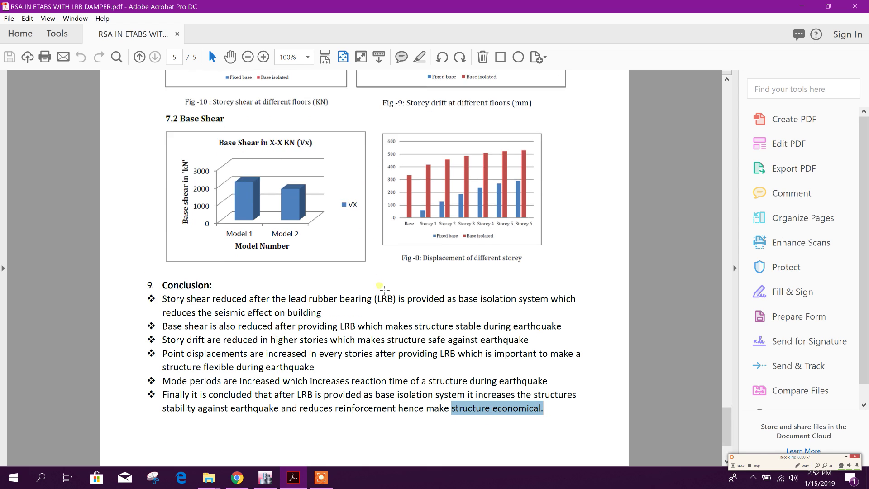
scroll(379, 192, "up", 4)
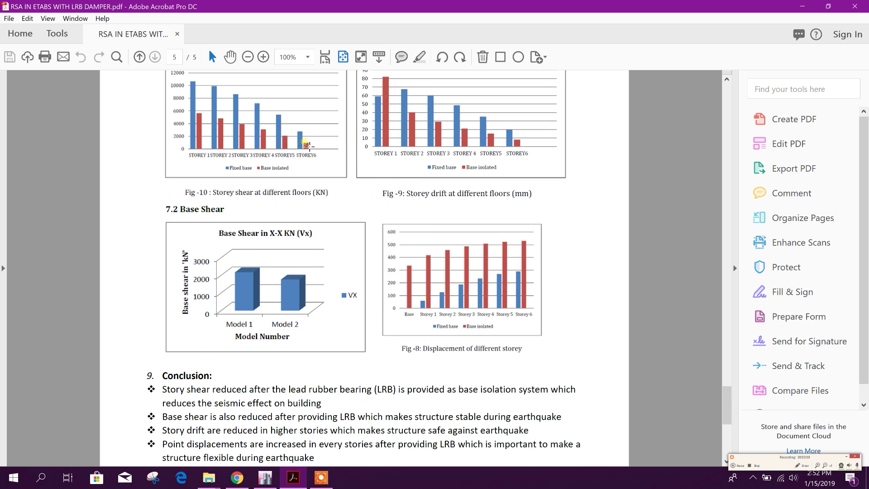
scroll(383, 283, "up", 1)
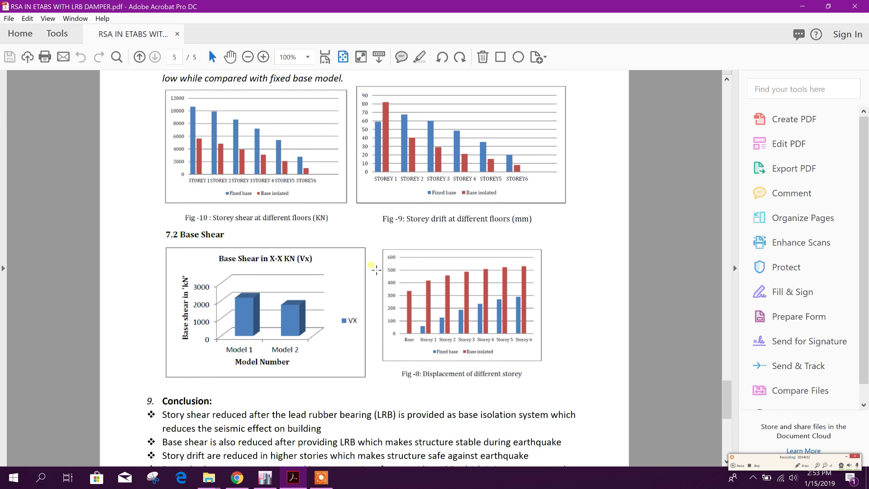
scroll(371, 265, "down", 1)
scroll(369, 257, "down", 1)
scroll(362, 275, "up", 3)
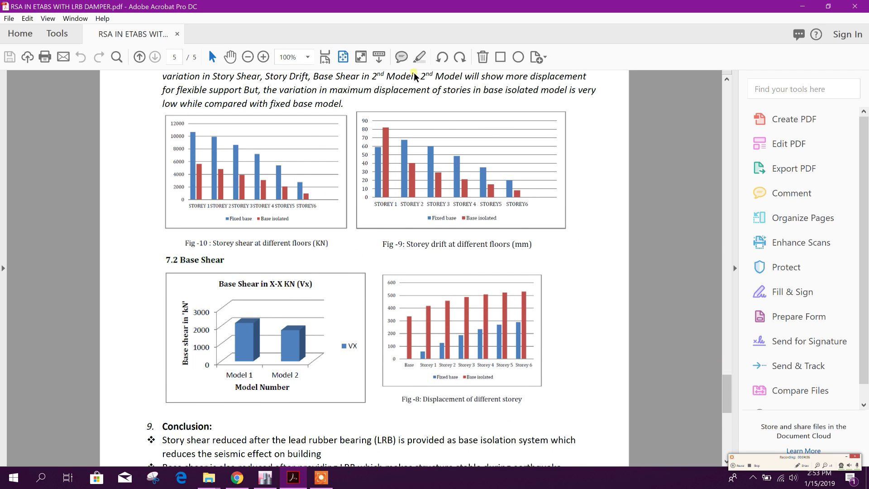
left_click(343, 57)
scroll(372, 210, "up", 8)
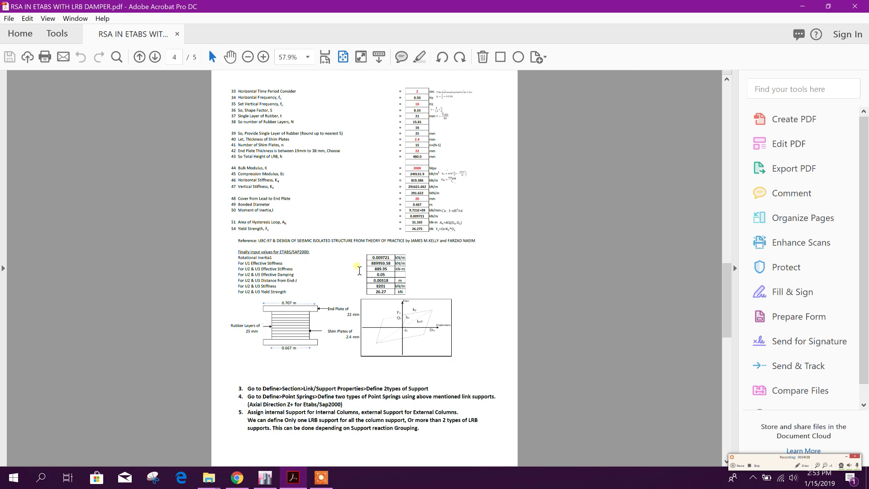
Select the design reference citation, then move up to page 3's UBC-97 LRB design sheet at full-page fit
scroll(224, 248, "up", 5, "ctrl")
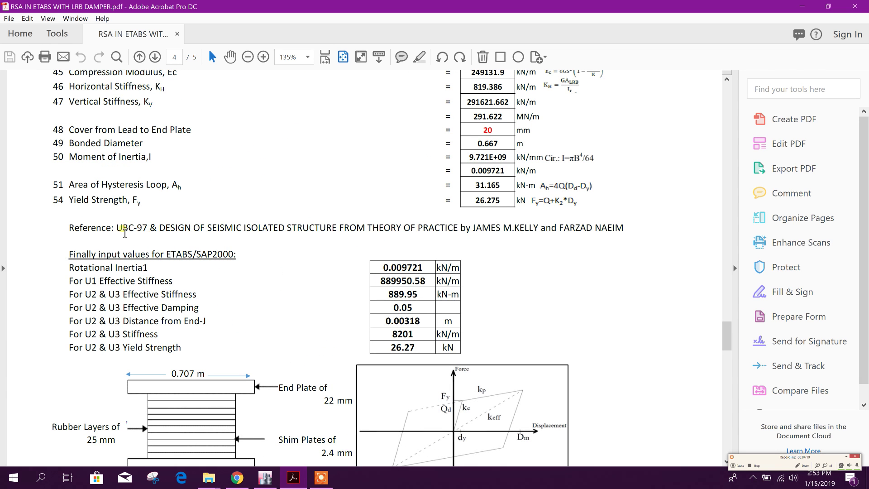
left_click_drag(116, 228, 539, 236)
left_click(468, 236)
left_click(570, 237)
left_click_drag(726, 338, 726, 225)
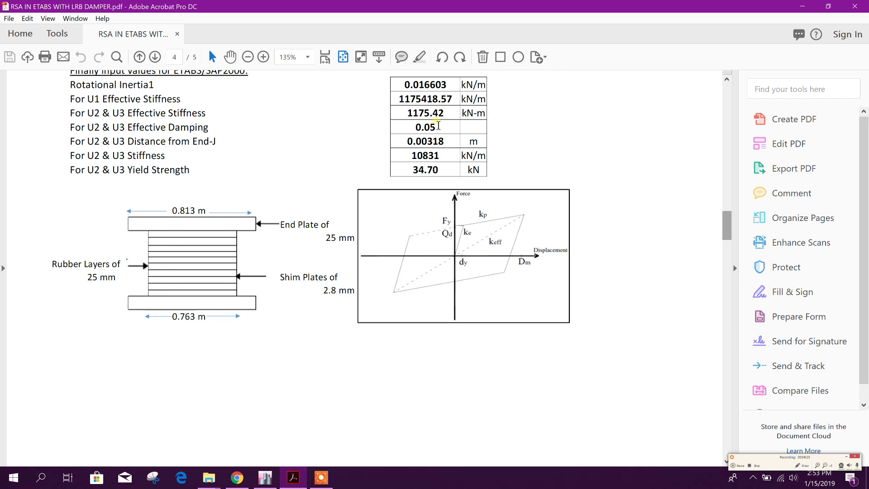
left_click(343, 57)
scroll(441, 242, "down", 5)
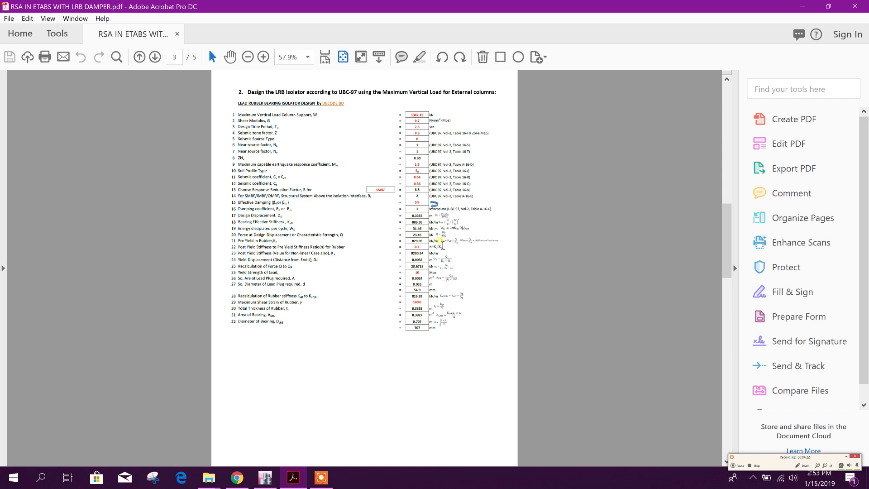